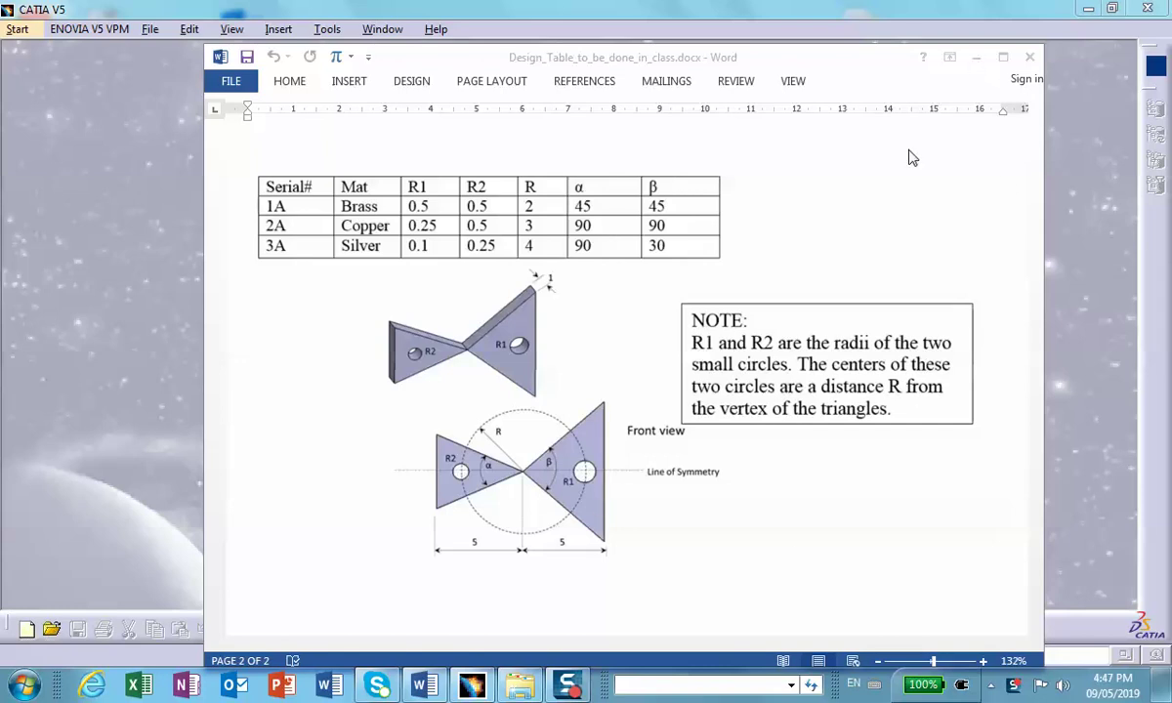
Minimize the open windows, switch to CATIA V5 and start a new part in the Part Design workbench.
click(1084, 12)
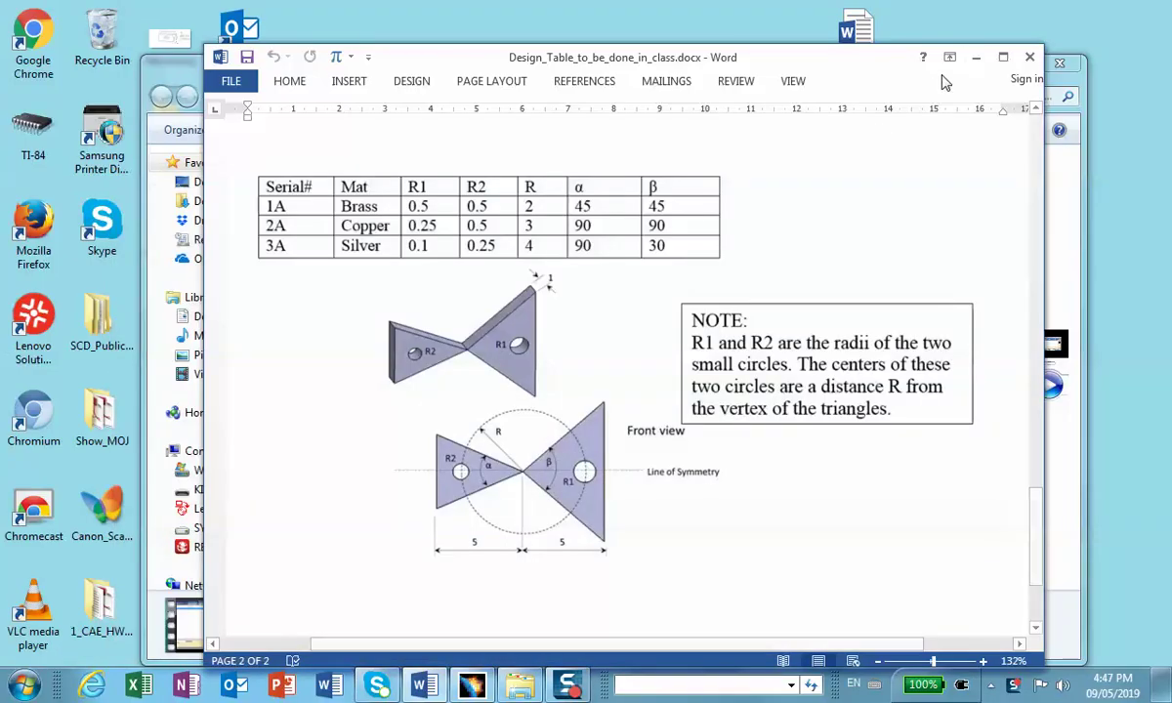
click(971, 57)
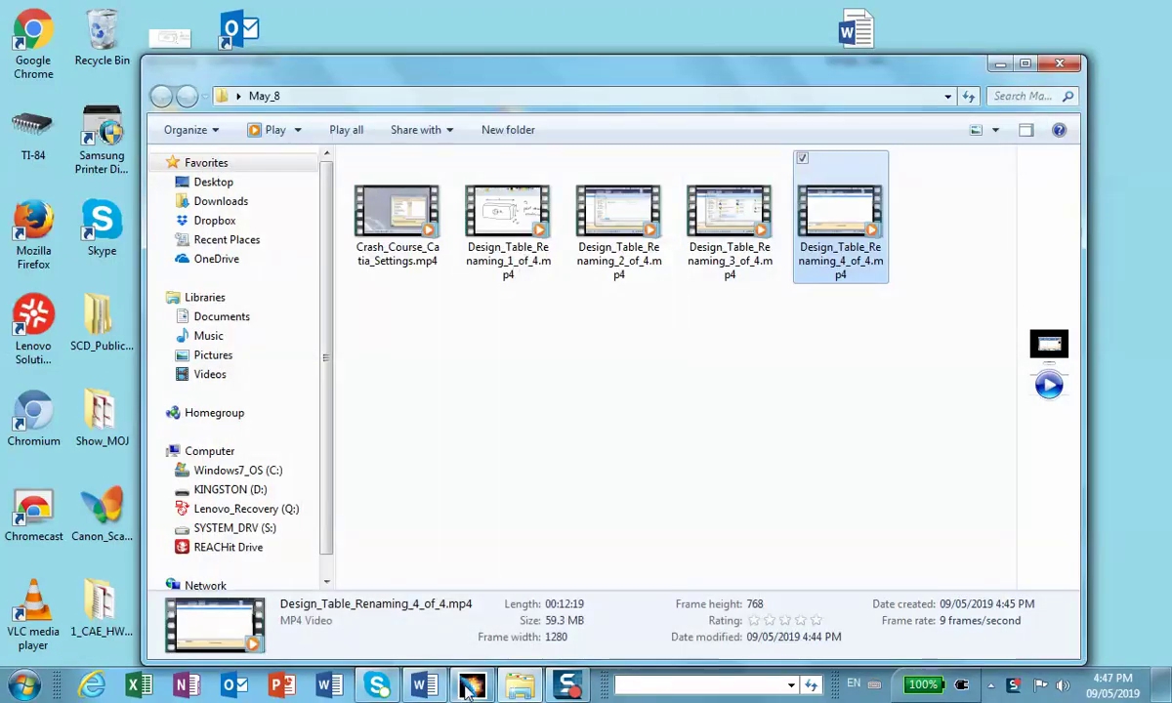
click(473, 685)
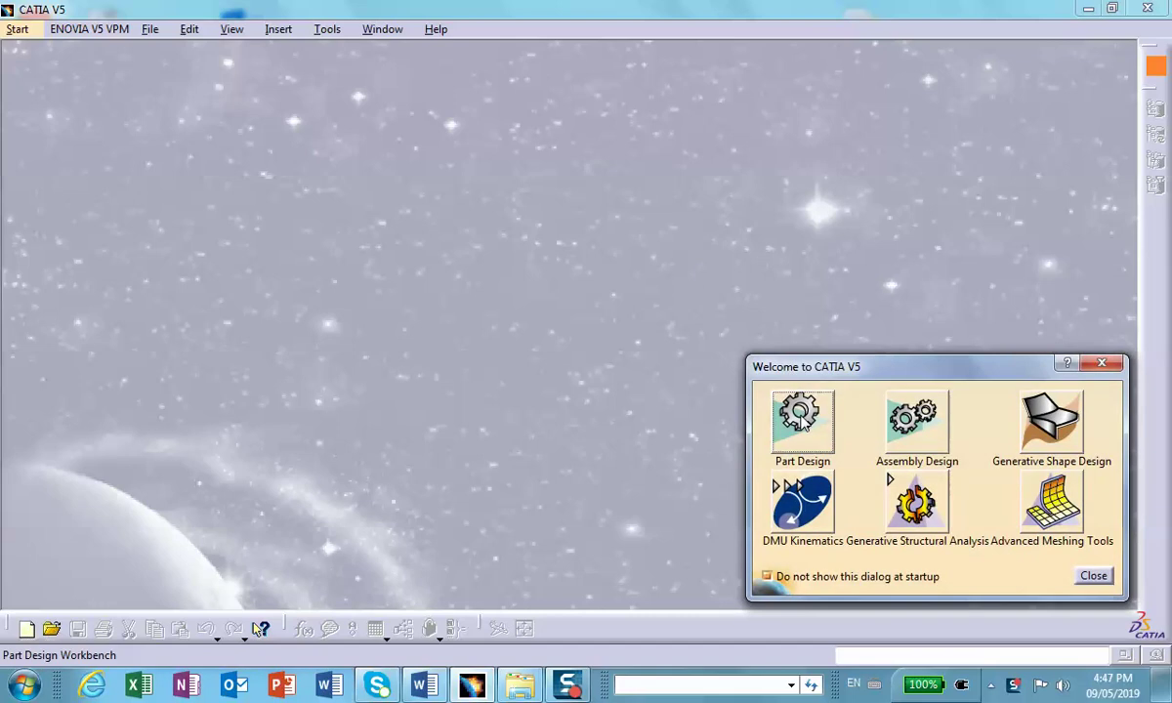
click(810, 415)
click(842, 409)
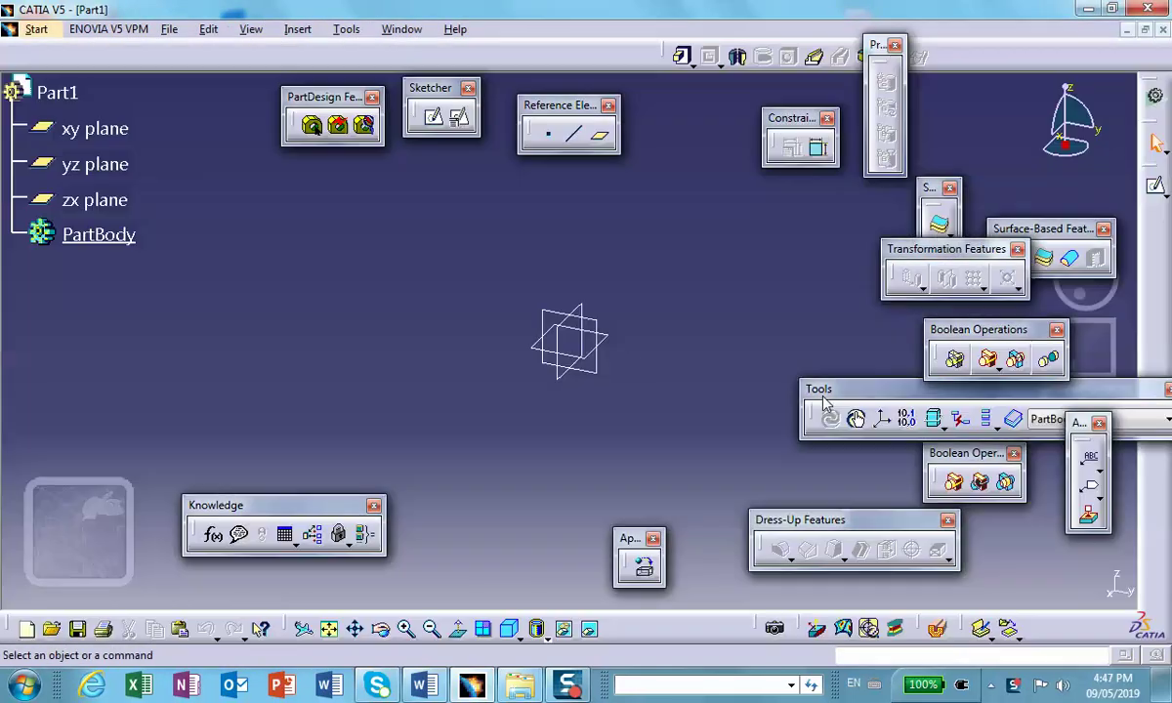
Save the new part as Part1.CATPart in a new Desktop folder named Prob5.
click(166, 29)
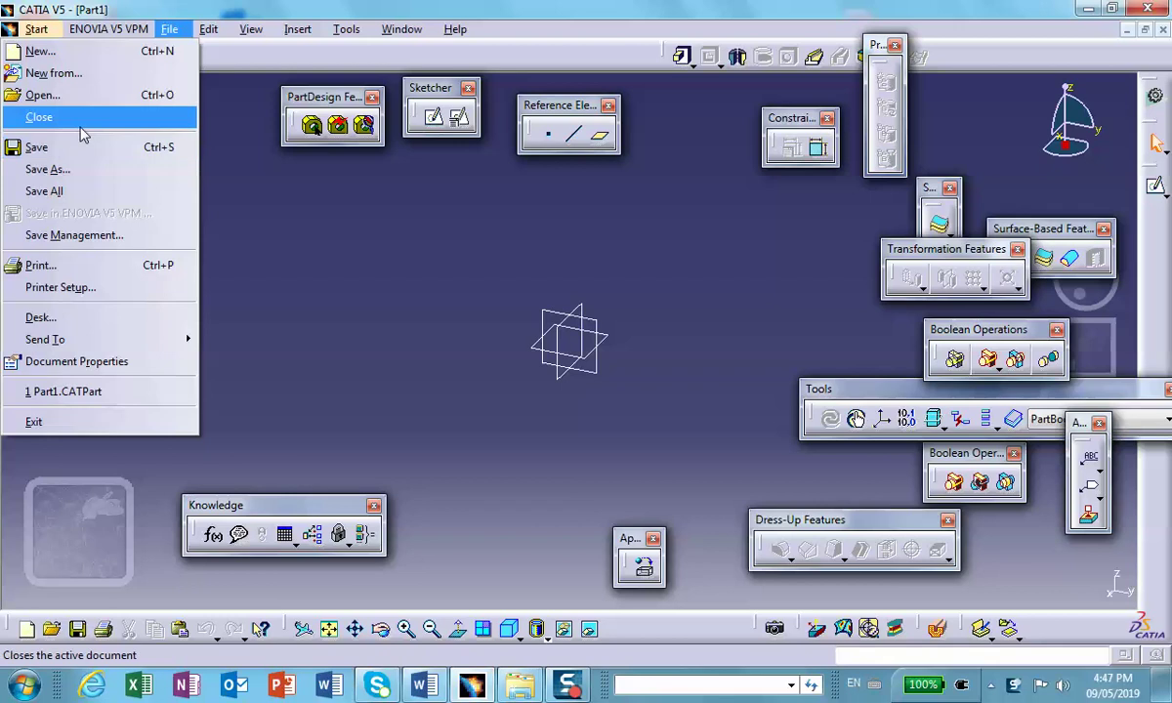
click(78, 234)
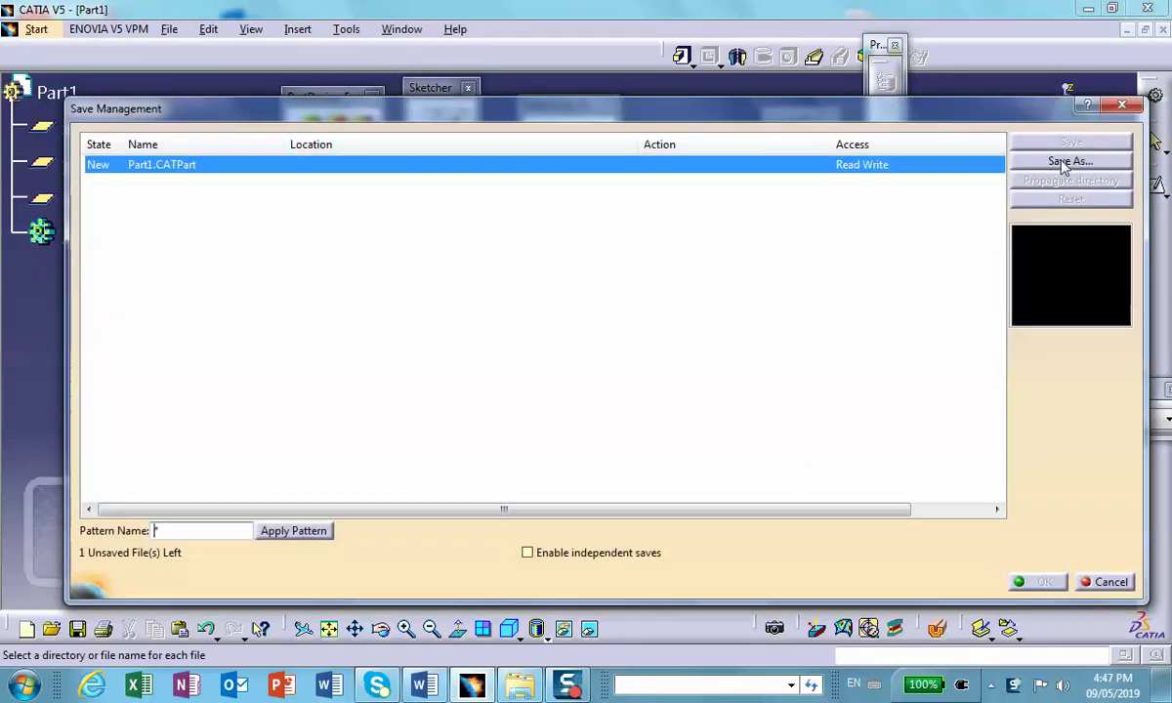
click(1059, 164)
click(332, 243)
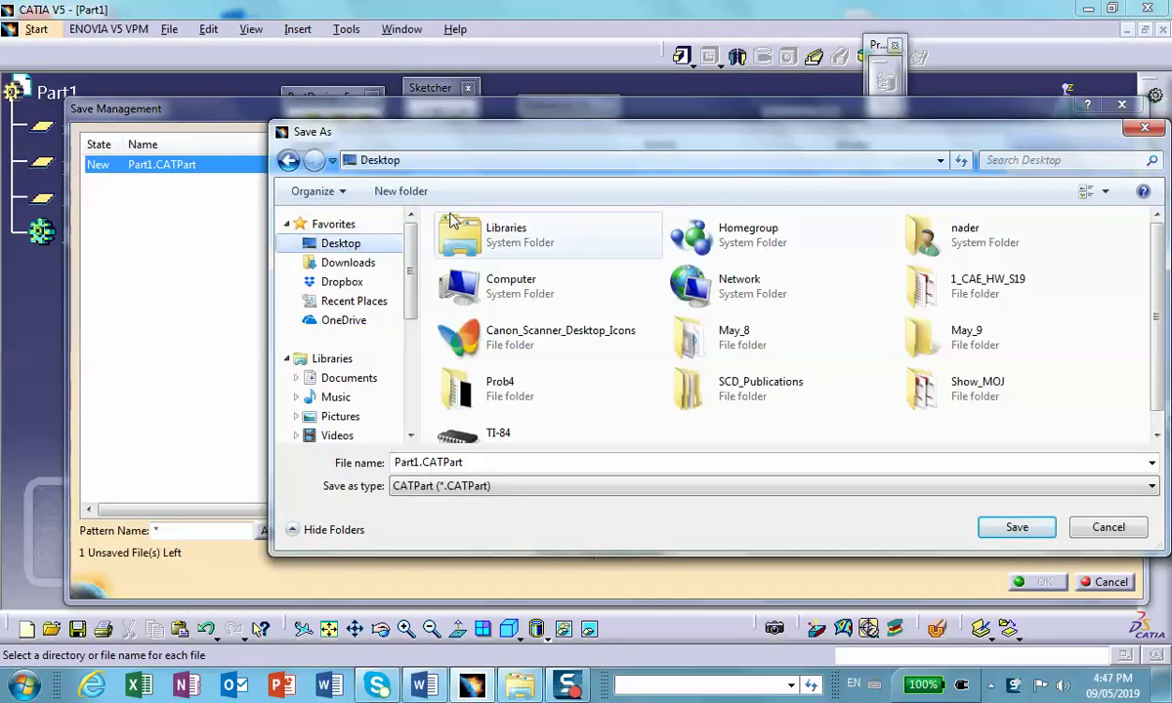
click(386, 192)
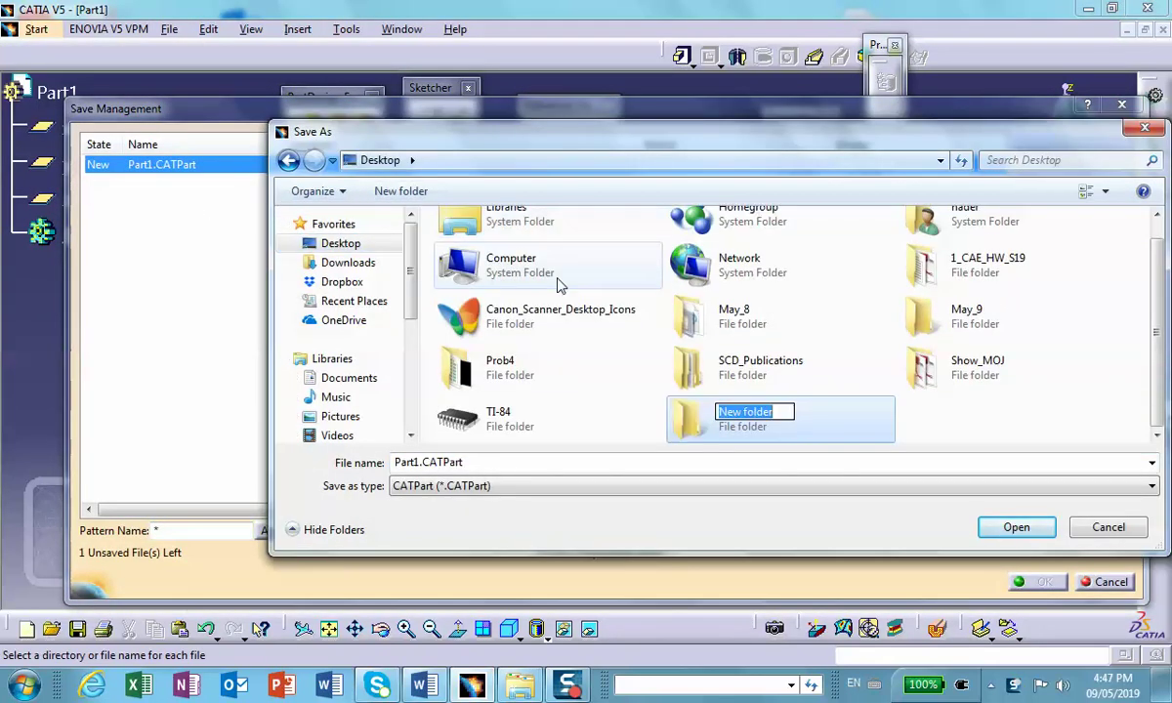
text(Prob5)
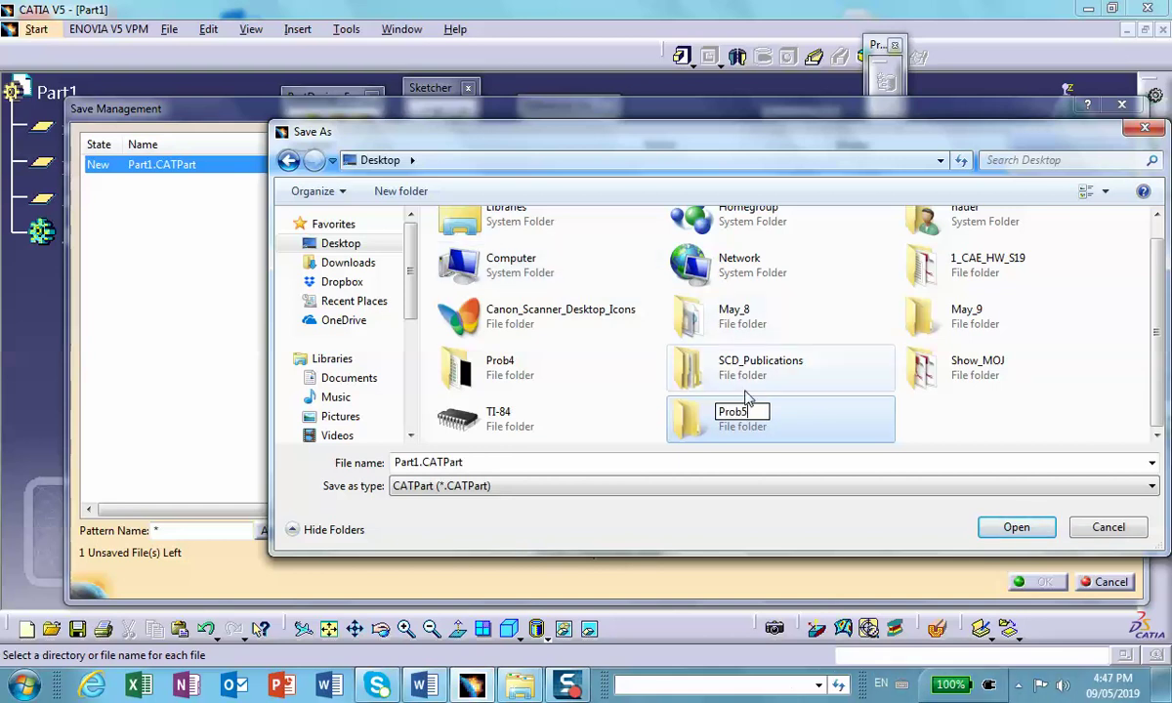
click(1015, 528)
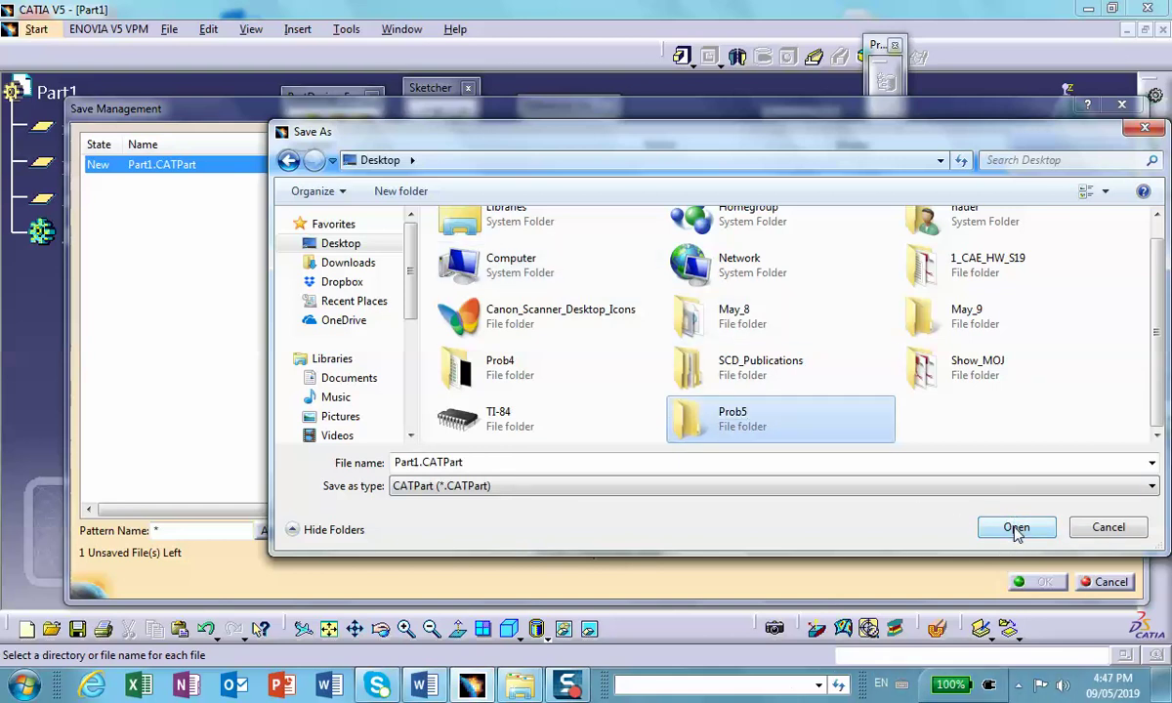
click(1016, 528)
click(1016, 528)
click(1037, 585)
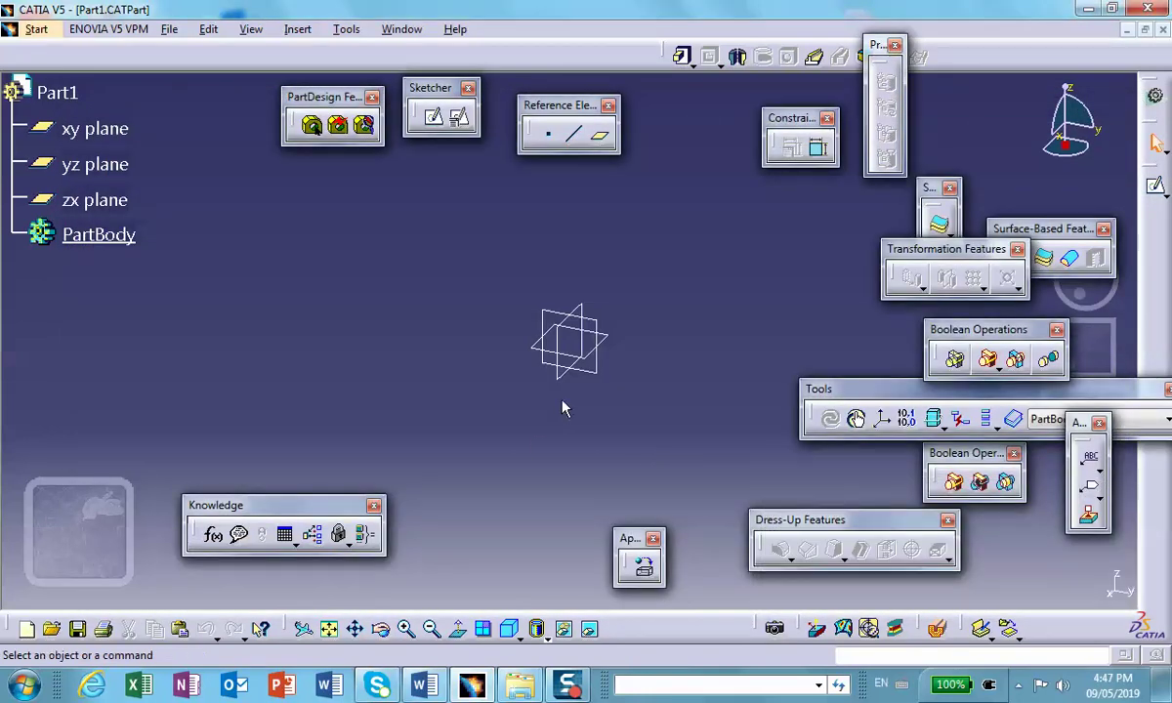
Open a sketch on the yz plane and draw a closed triangle from the origin toward positive H with a vertical outer side.
middle_drag(665, 282, 554, 264)
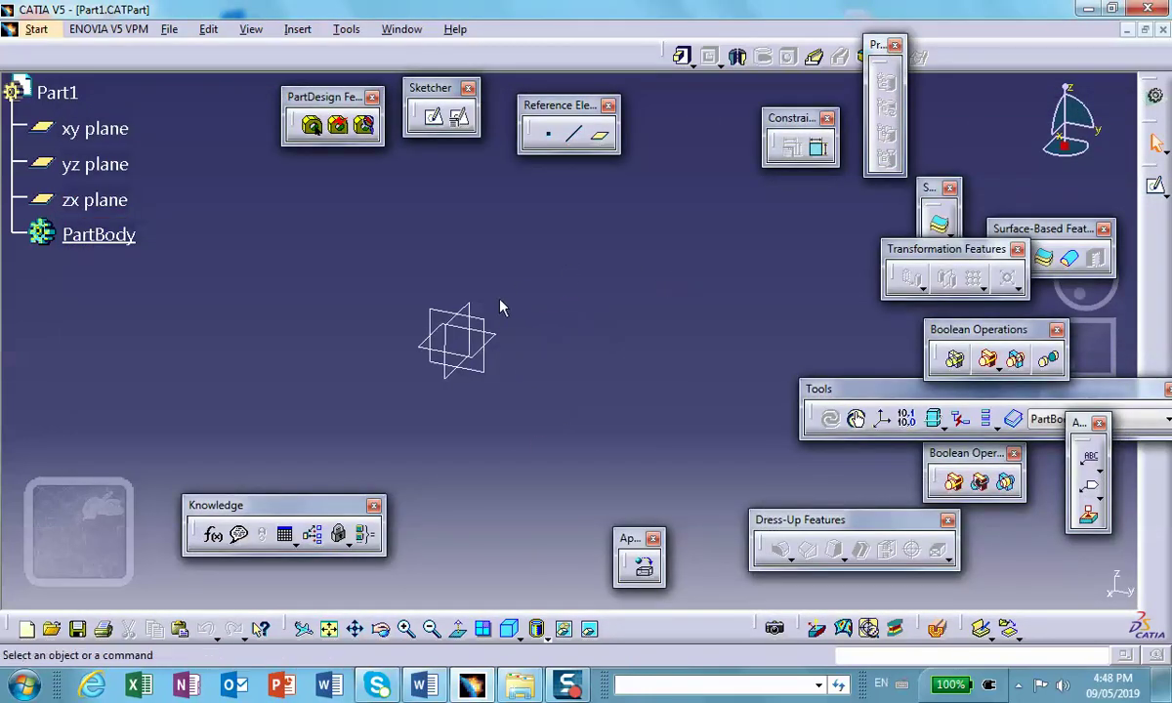
click(464, 314)
click(1156, 184)
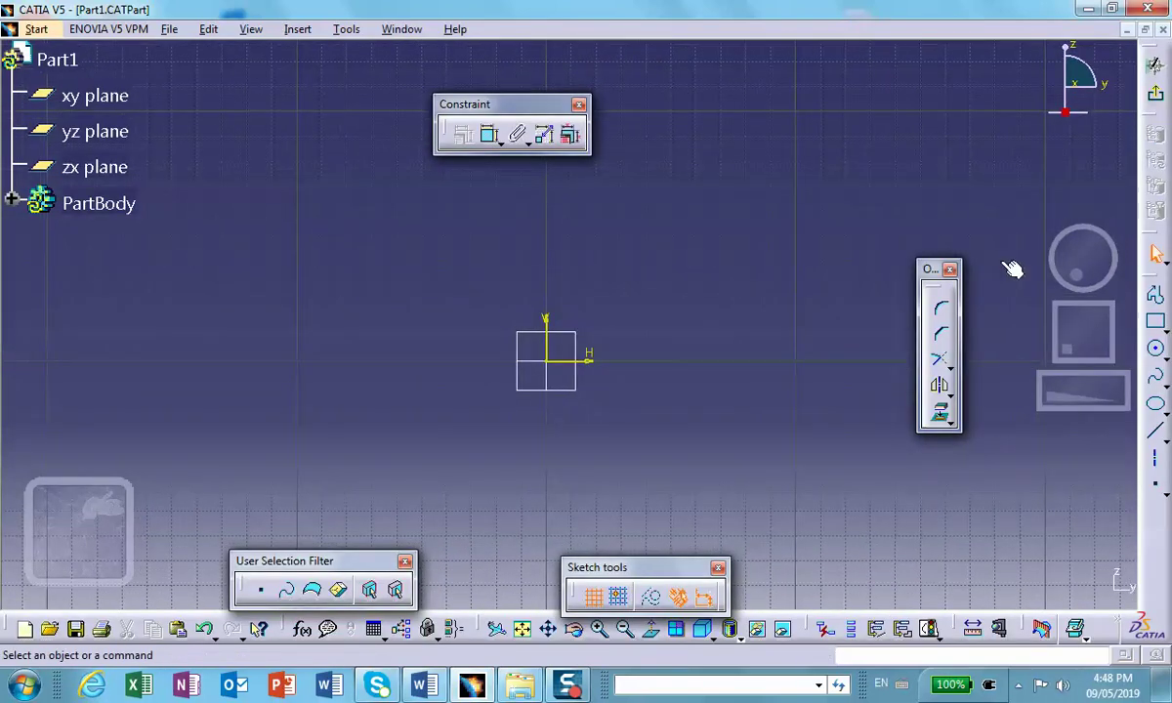
click(1155, 295)
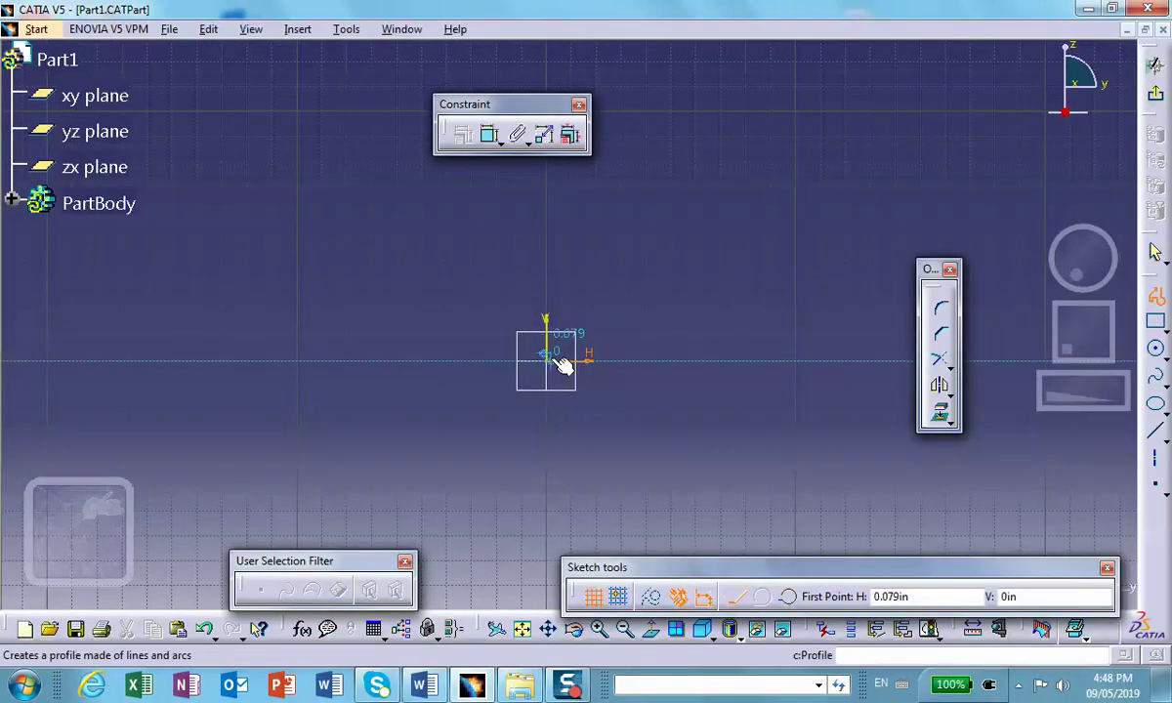
click(555, 363)
click(831, 183)
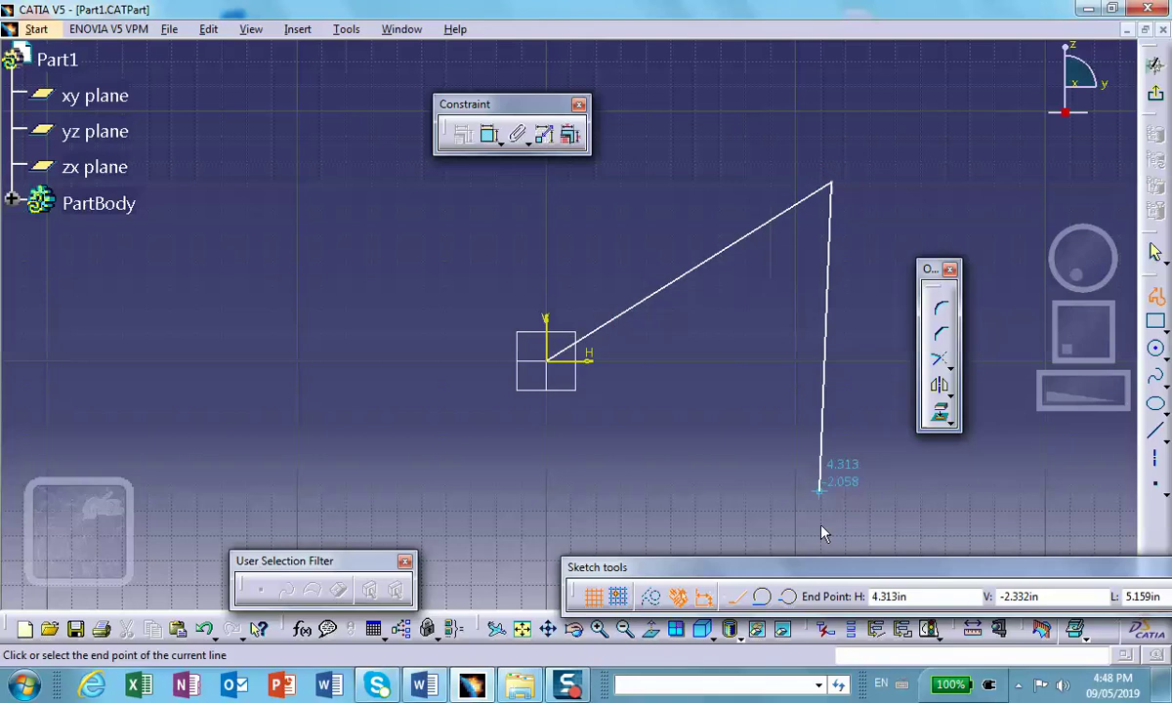
click(832, 530)
click(545, 360)
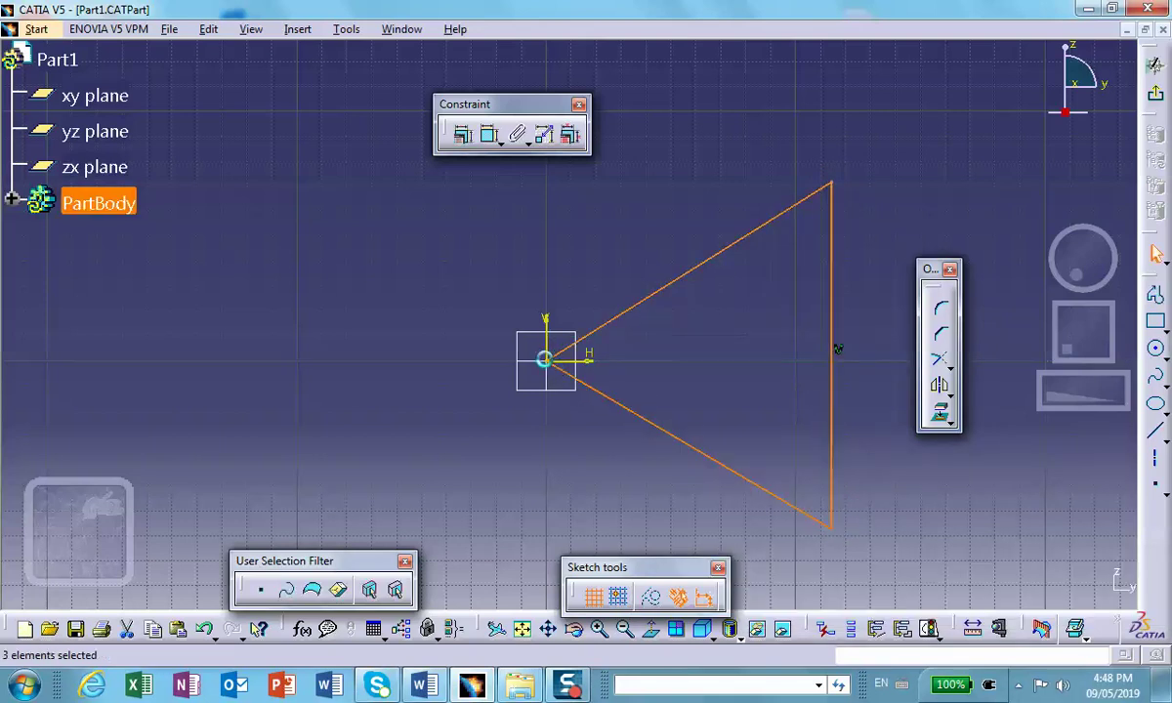
click(947, 184)
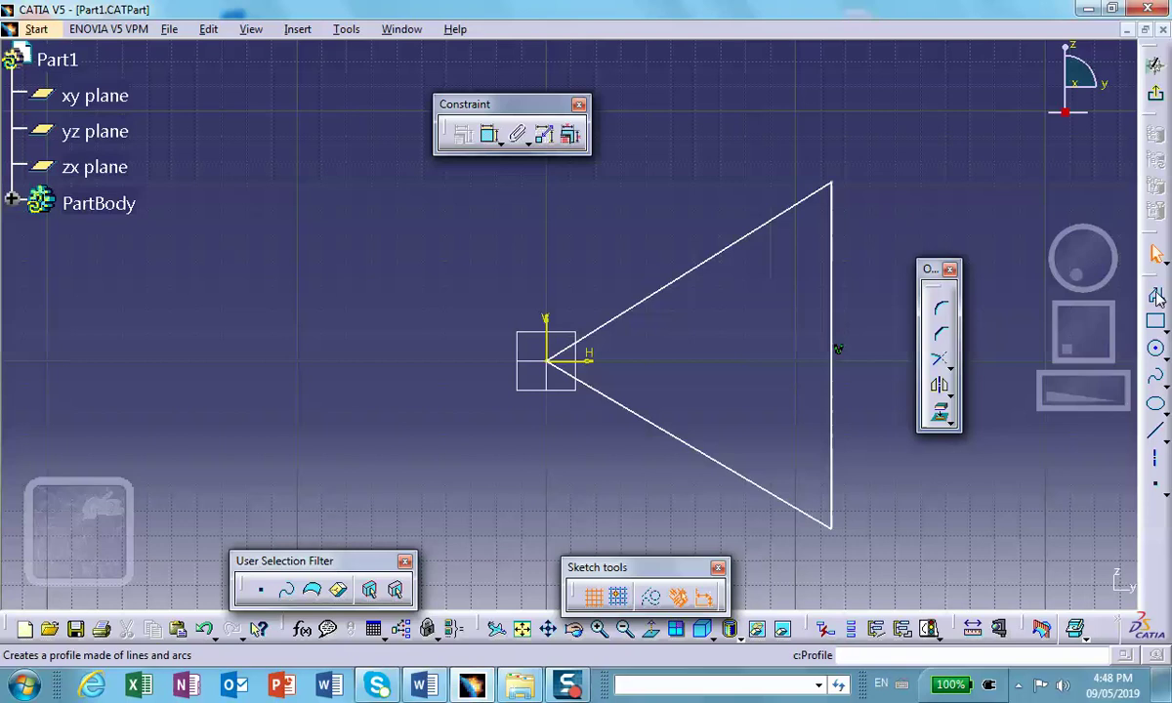
Draw a second closed triangle from the origin toward negative H, with its vertical side about 4.66 in from the V axis.
click(1155, 295)
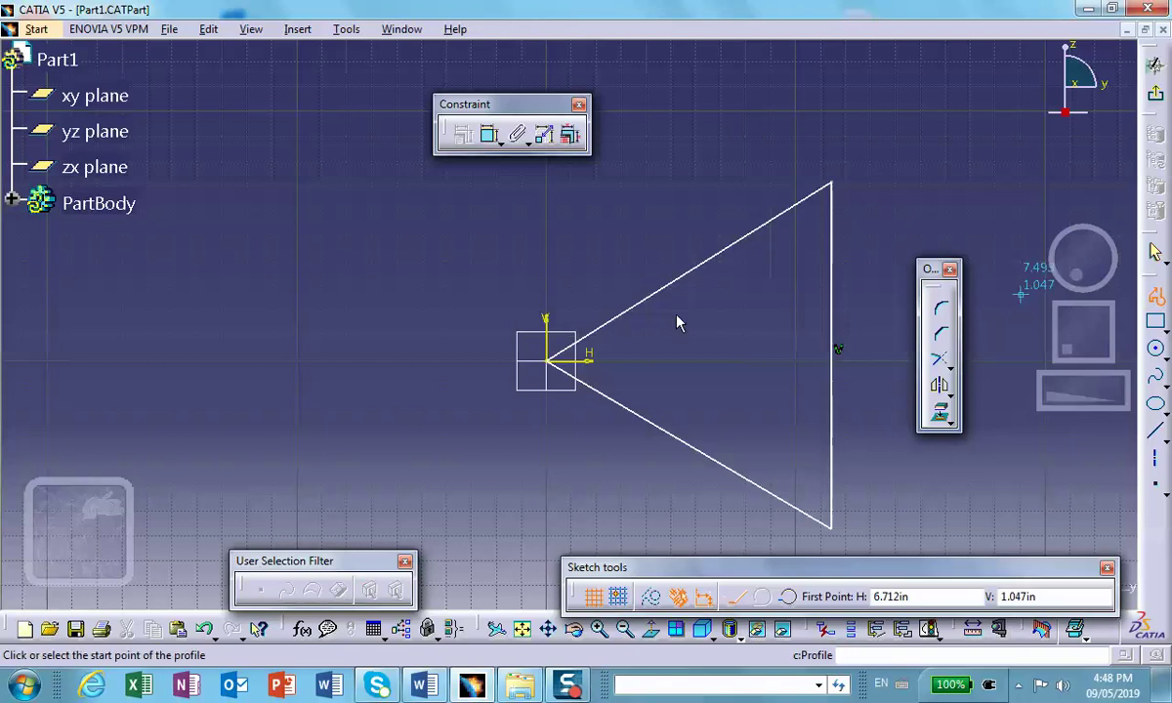
click(547, 362)
click(251, 264)
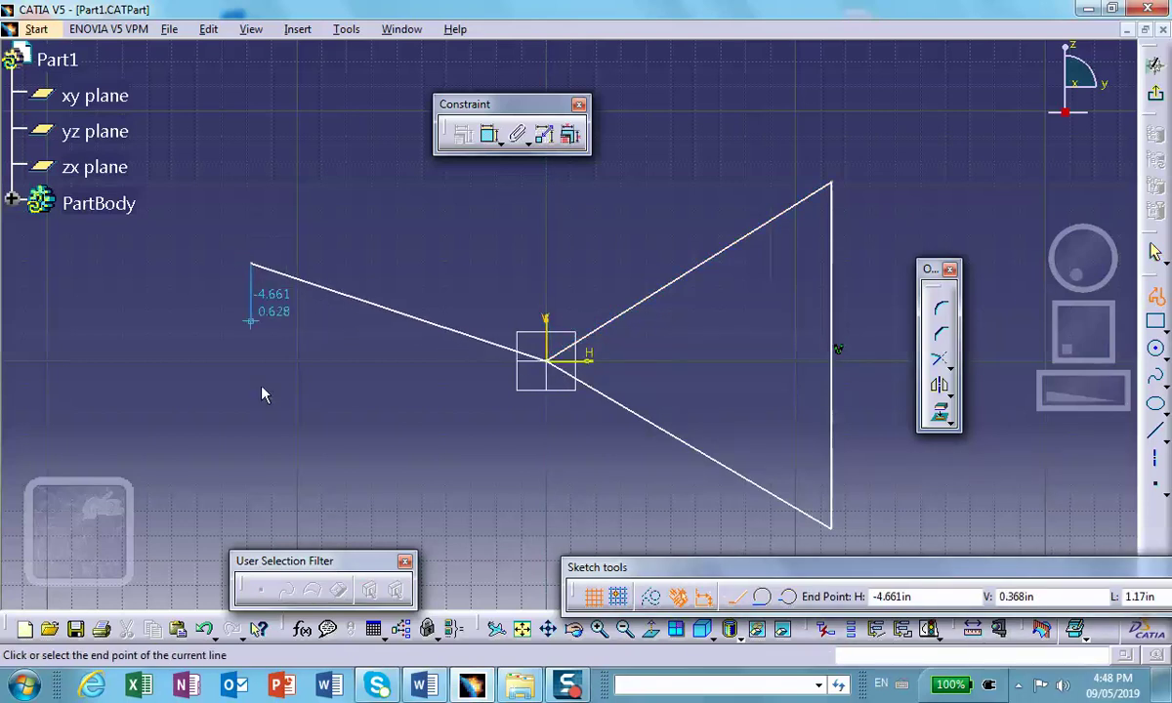
click(253, 508)
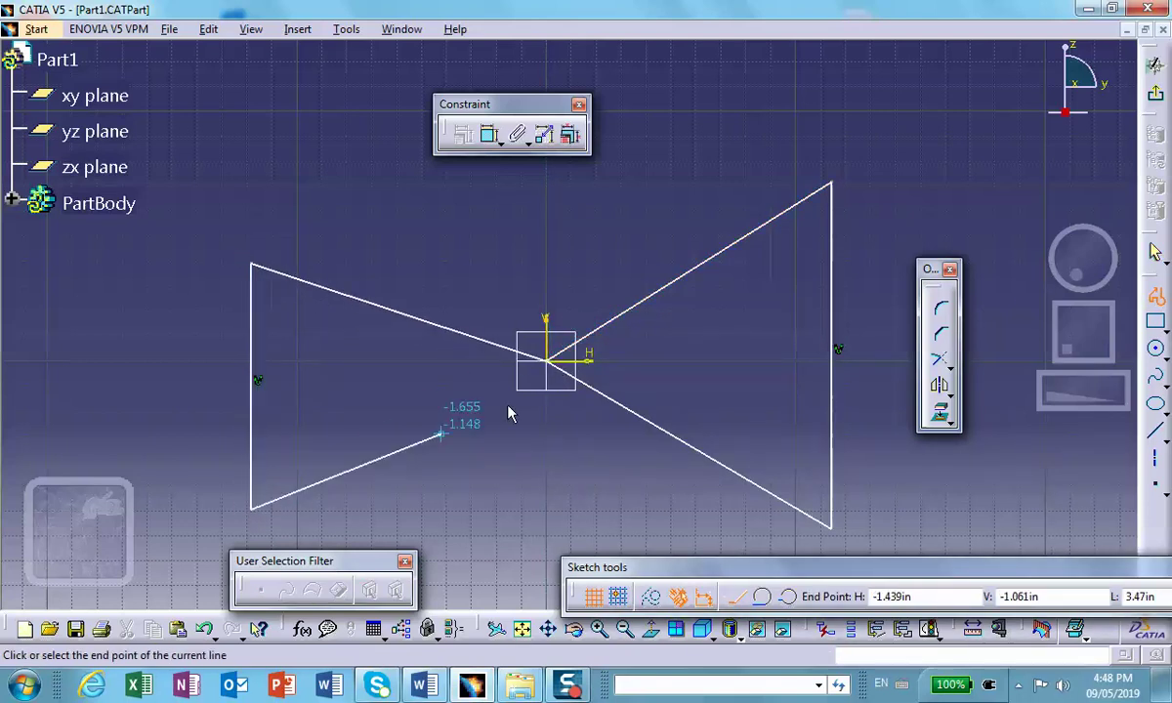
click(547, 363)
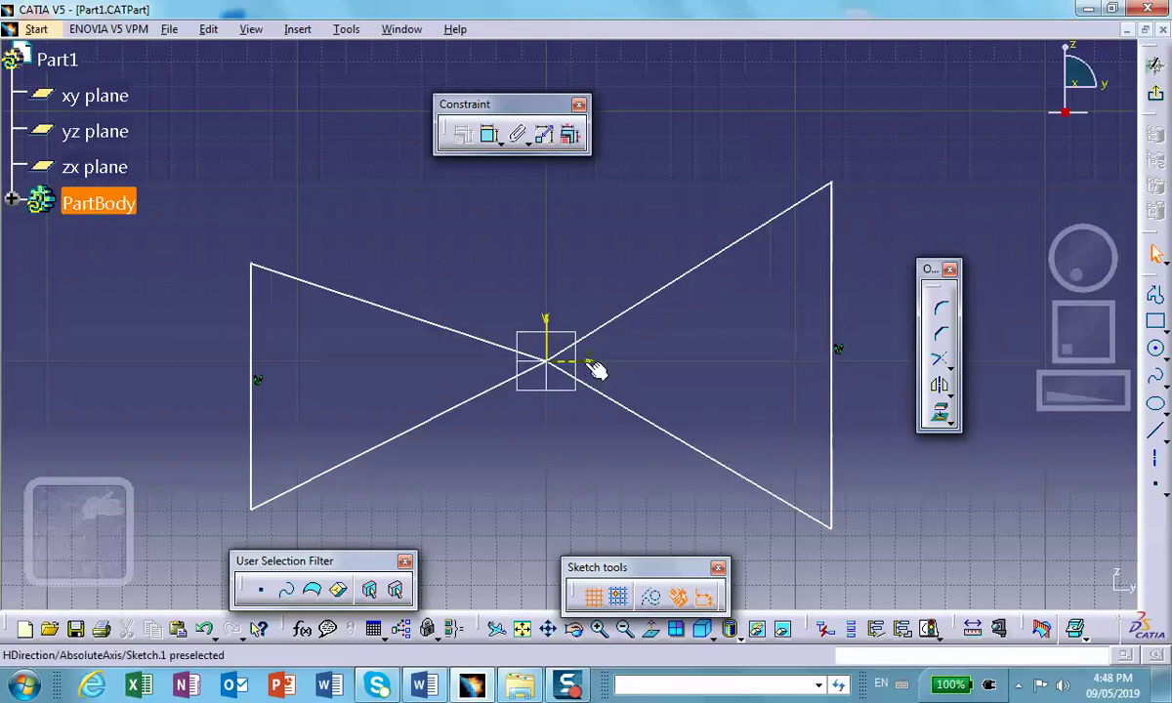
Constrain the two outer corners of the positive-H triangle to be symmetric about the H axis.
click(833, 185)
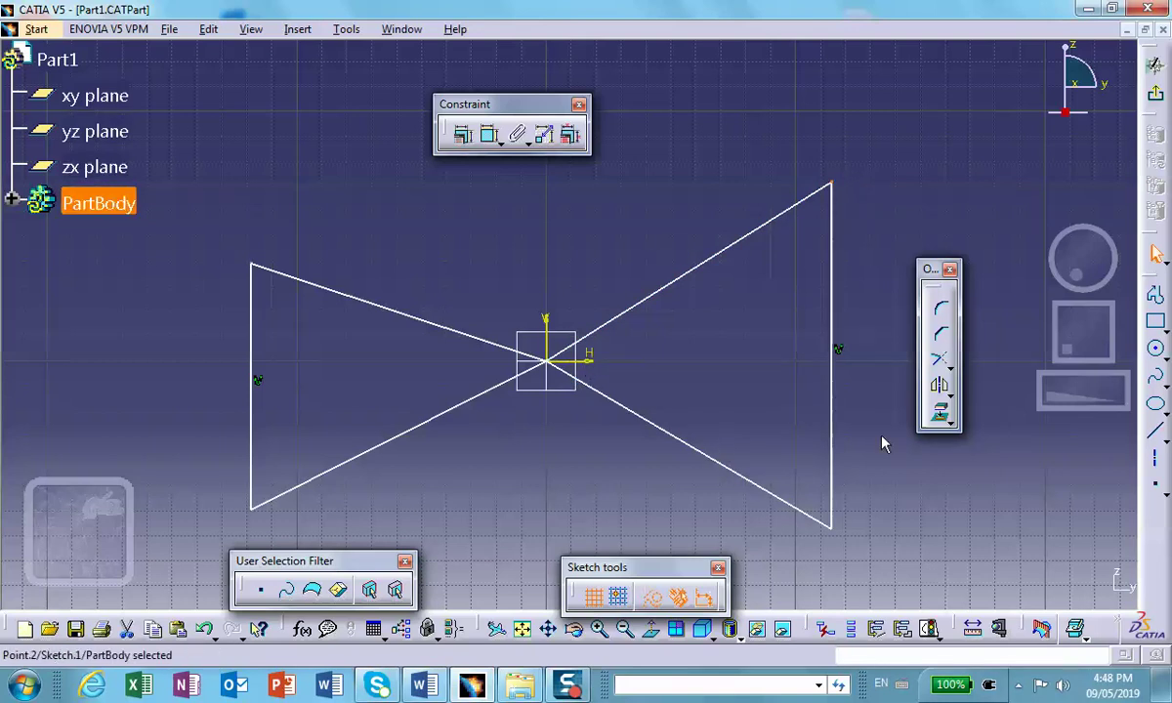
ctrl+click(833, 532)
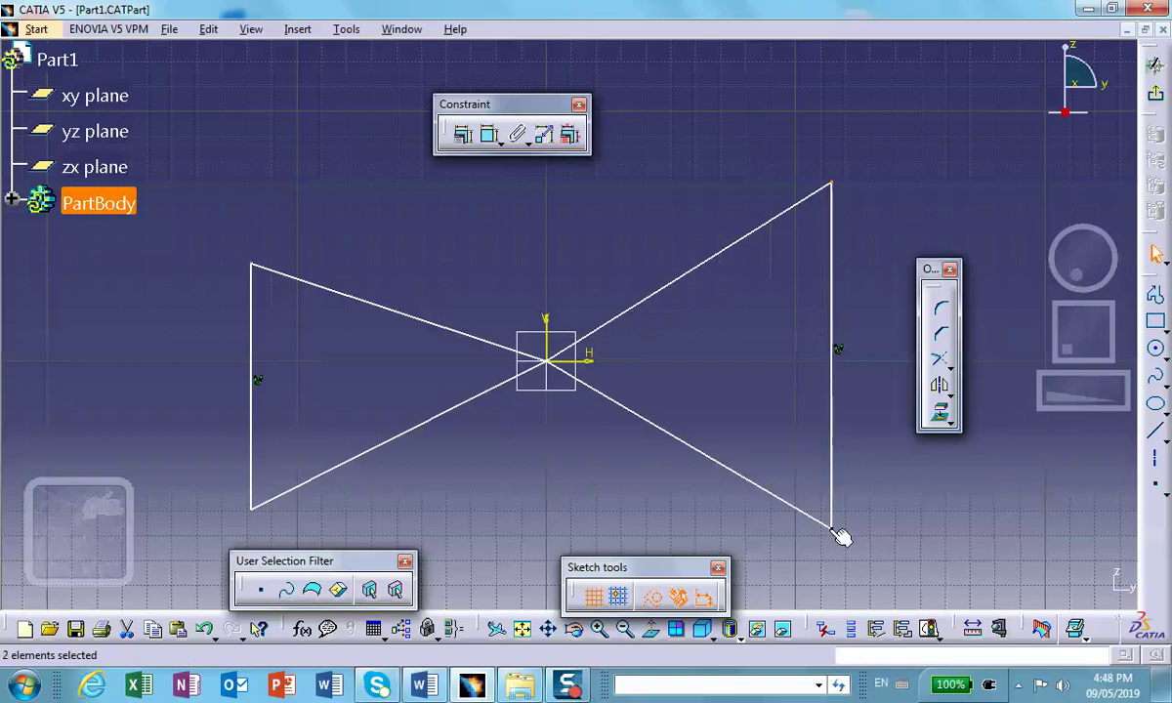
ctrl+click(589, 360)
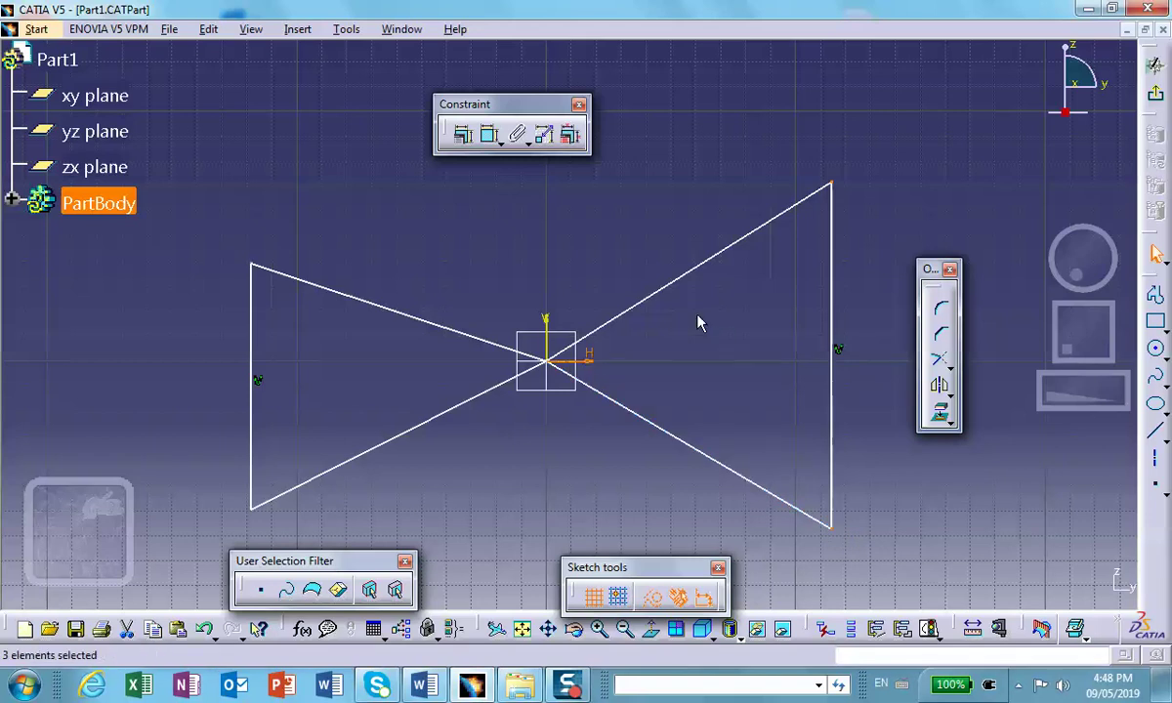
click(465, 139)
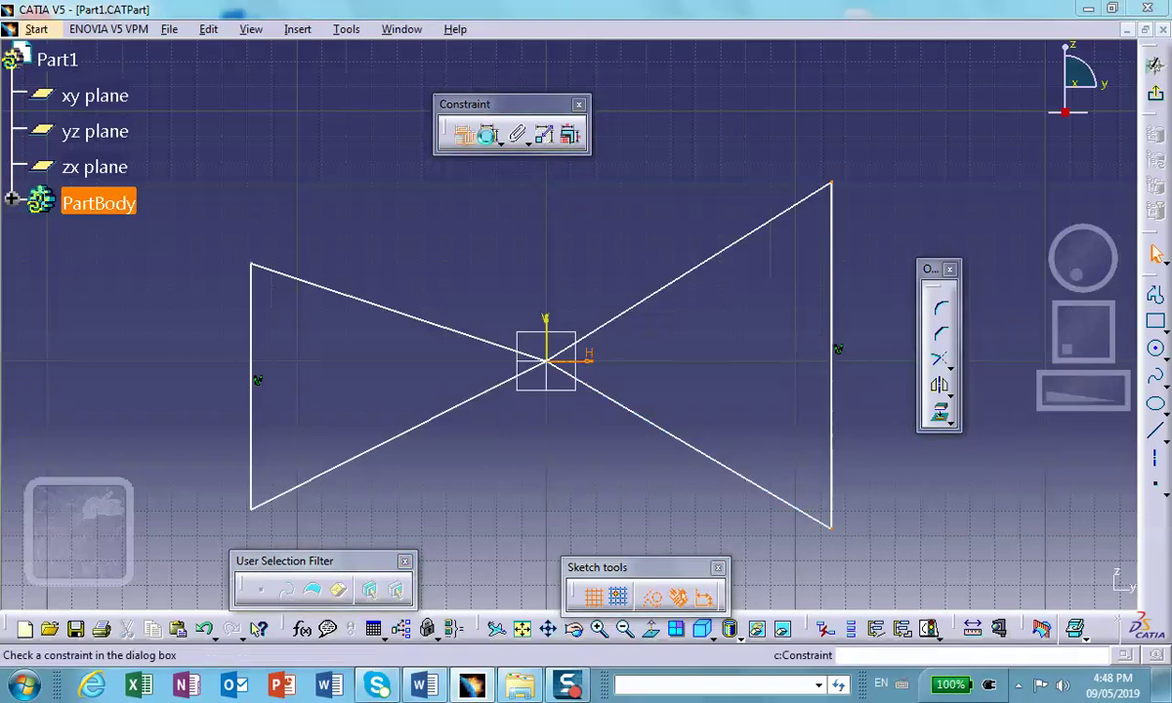
click(928, 512)
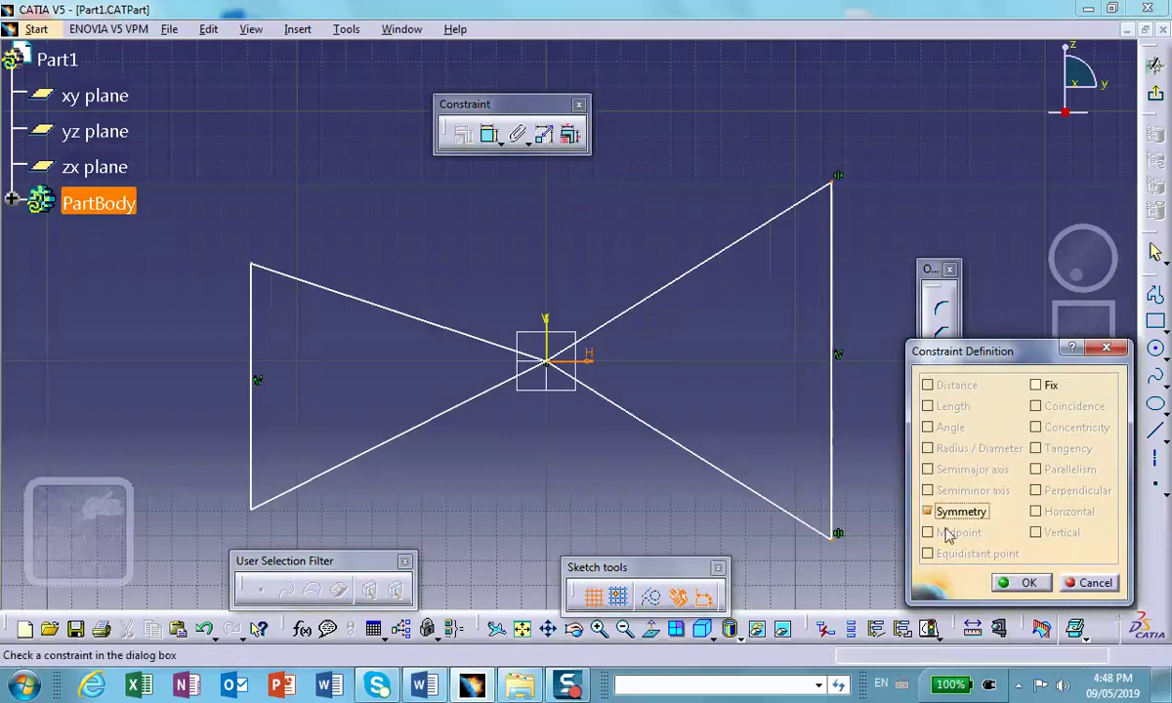
click(1021, 582)
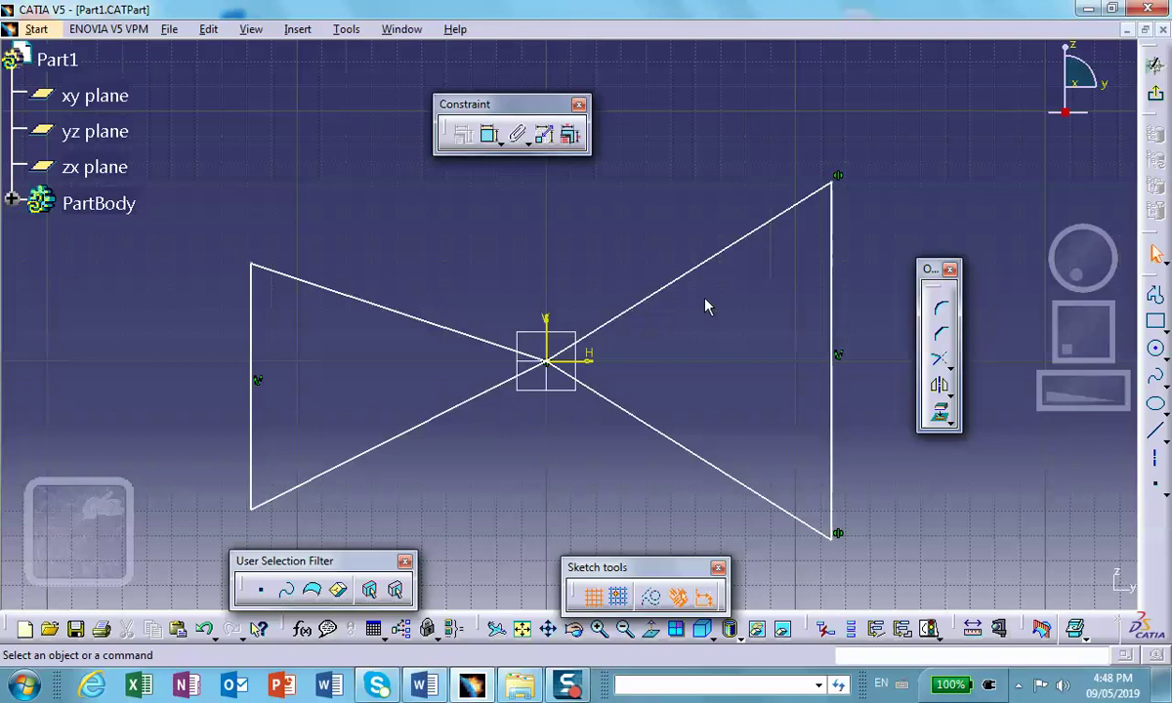
click(256, 269)
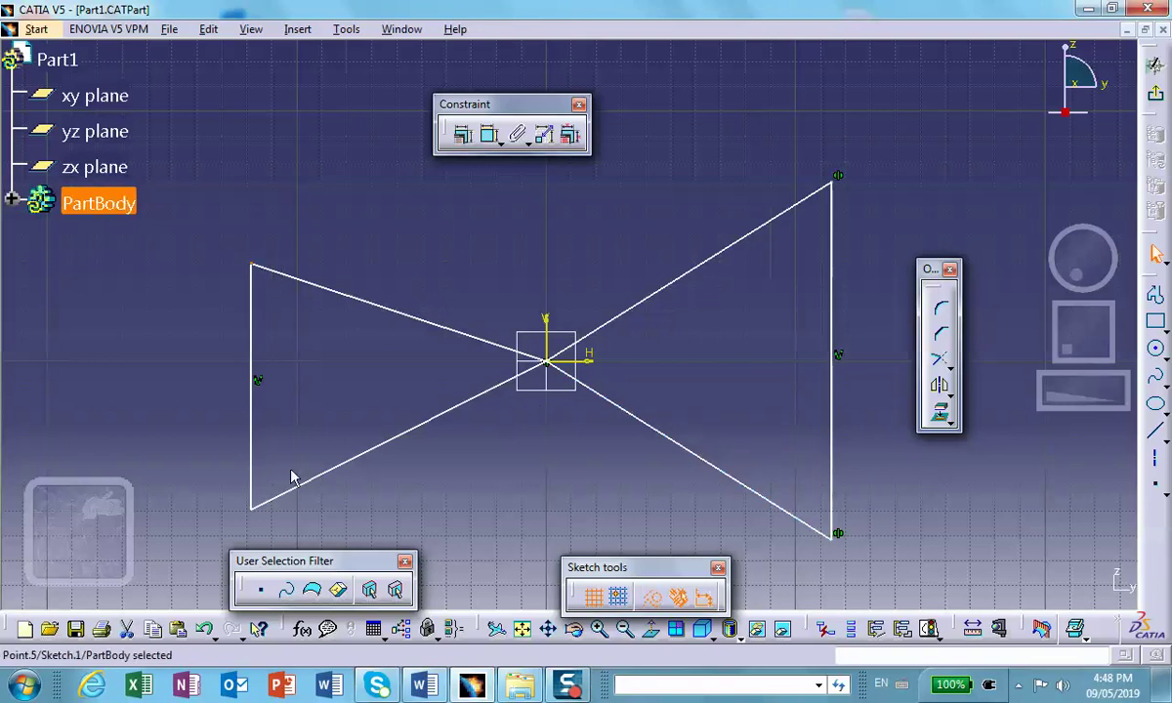
ctrl+click(251, 510)
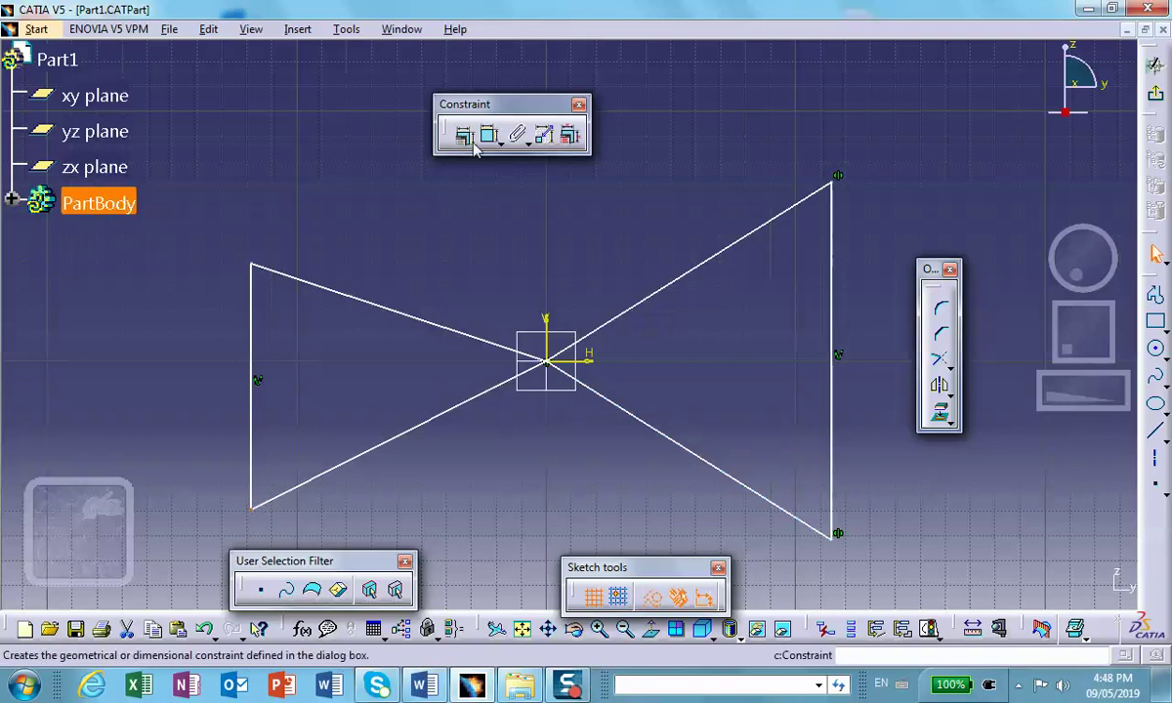
click(495, 139)
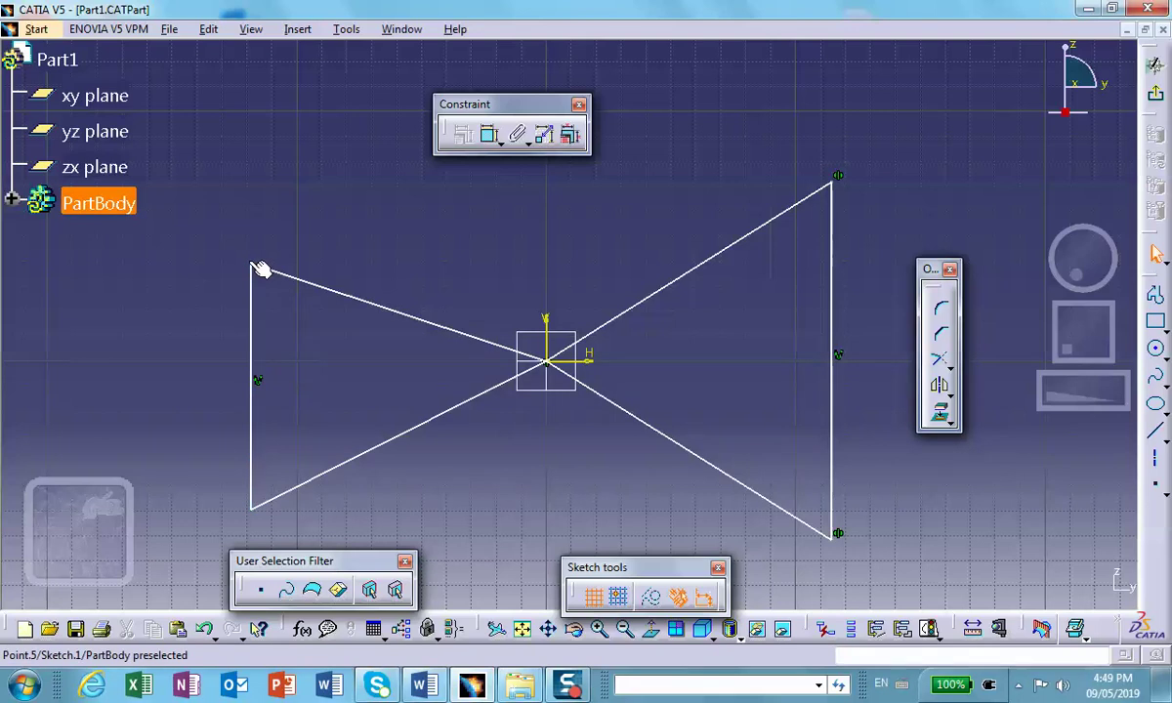
Constrain the two outer corners of the negative-H triangle to be symmetric about the H axis.
click(253, 263)
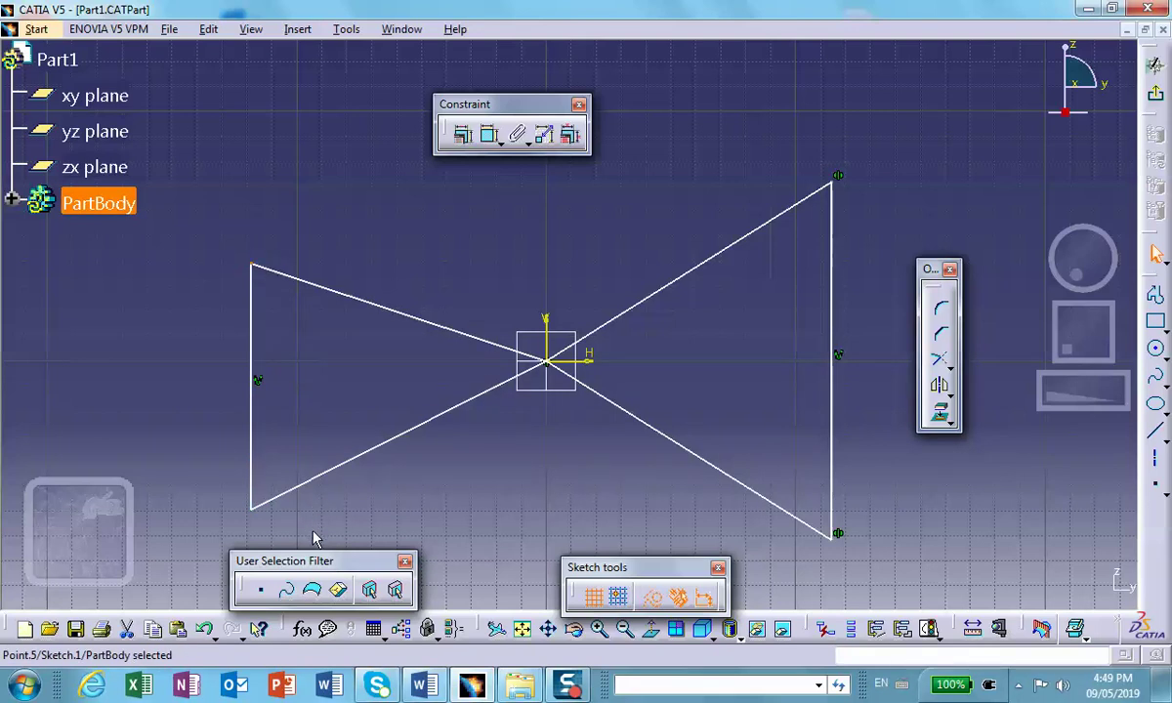
ctrl+click(253, 512)
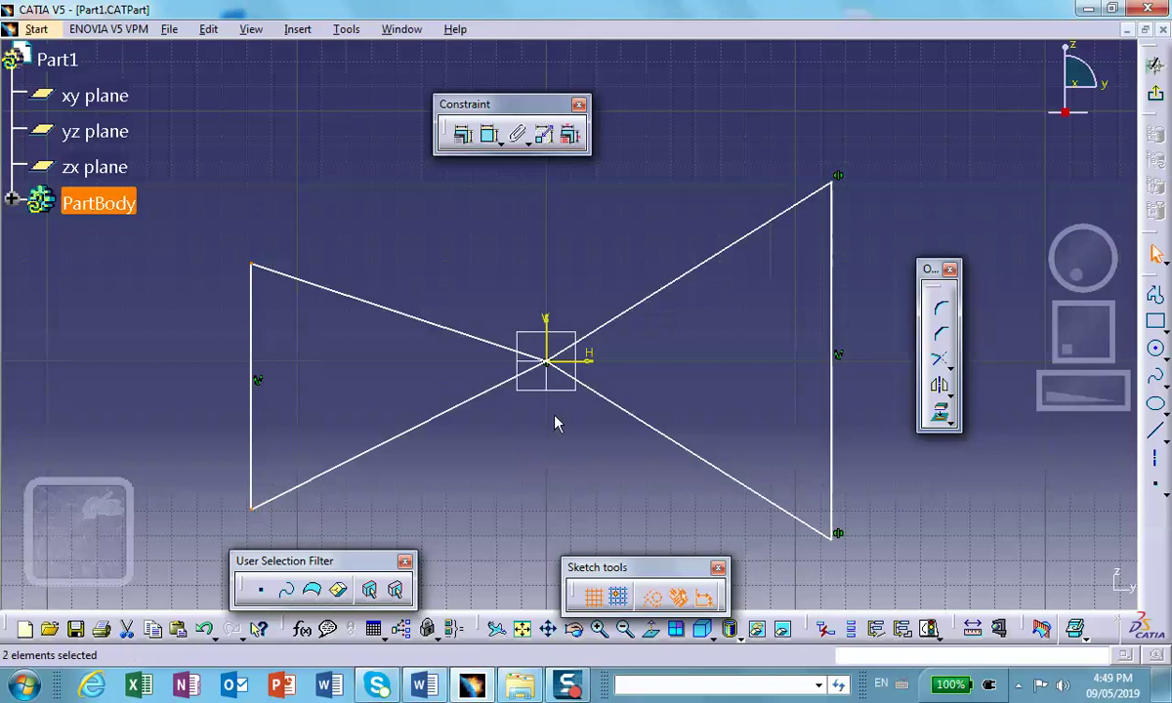
ctrl+click(592, 365)
click(260, 590)
click(463, 135)
click(928, 514)
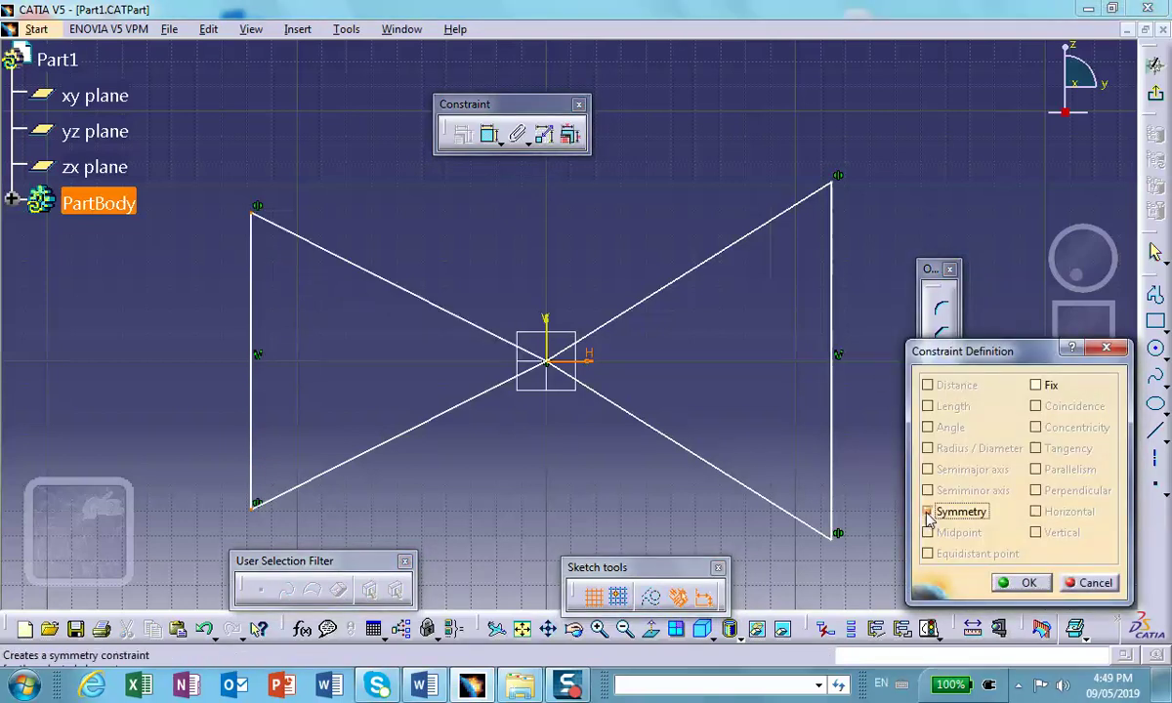
click(1026, 583)
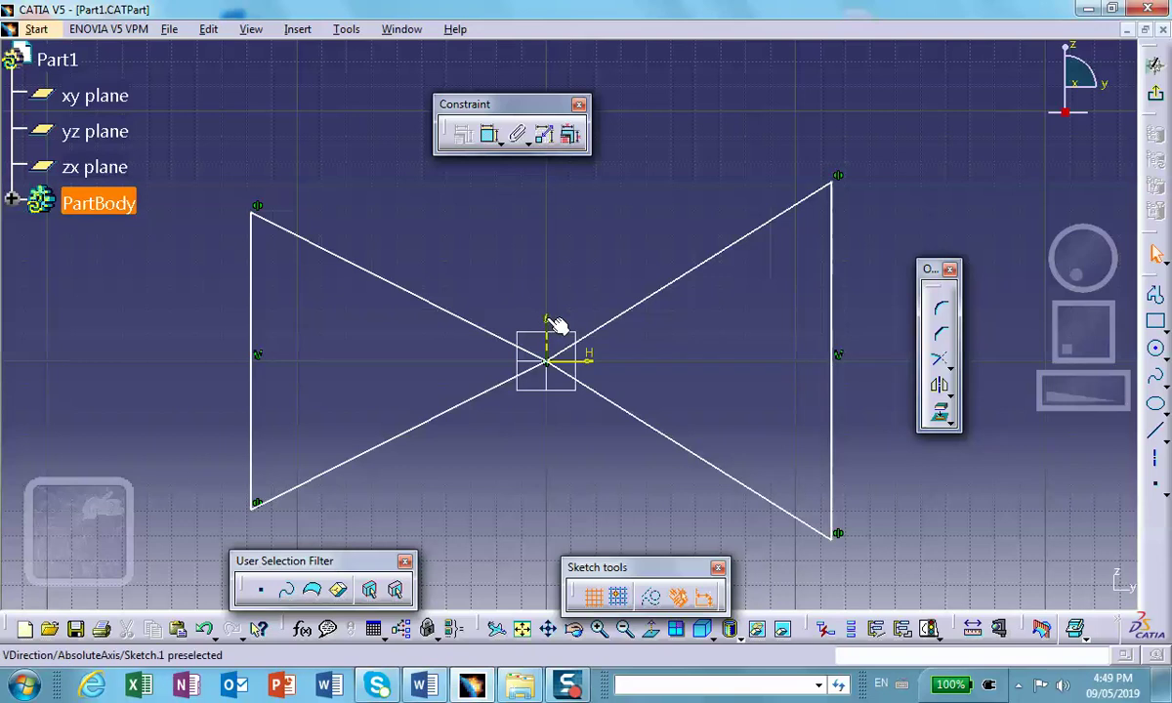
Dimension the distance from the V axis to the vertical side of the positive-H triangle and set it to 5 in.
click(489, 134)
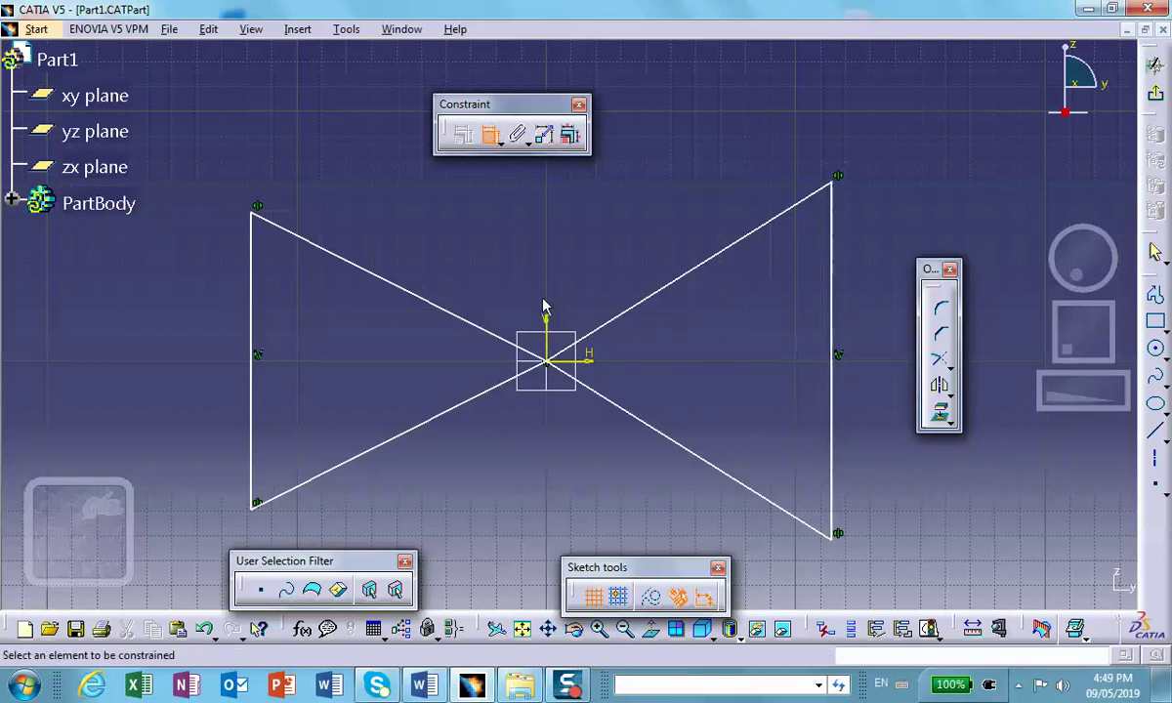
click(546, 330)
click(837, 316)
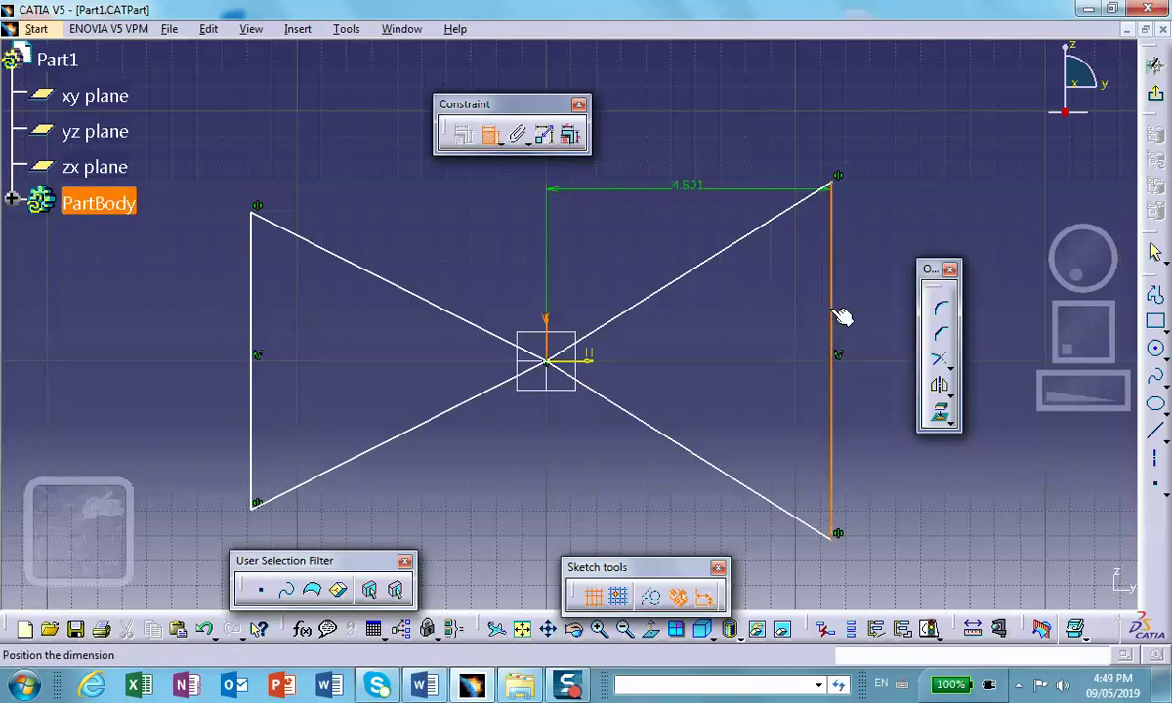
mouse_move(676, 519)
middle_down()
mouse_move(636, 411)
mouse_move(652, 452)
middle_up()
click(651, 493)
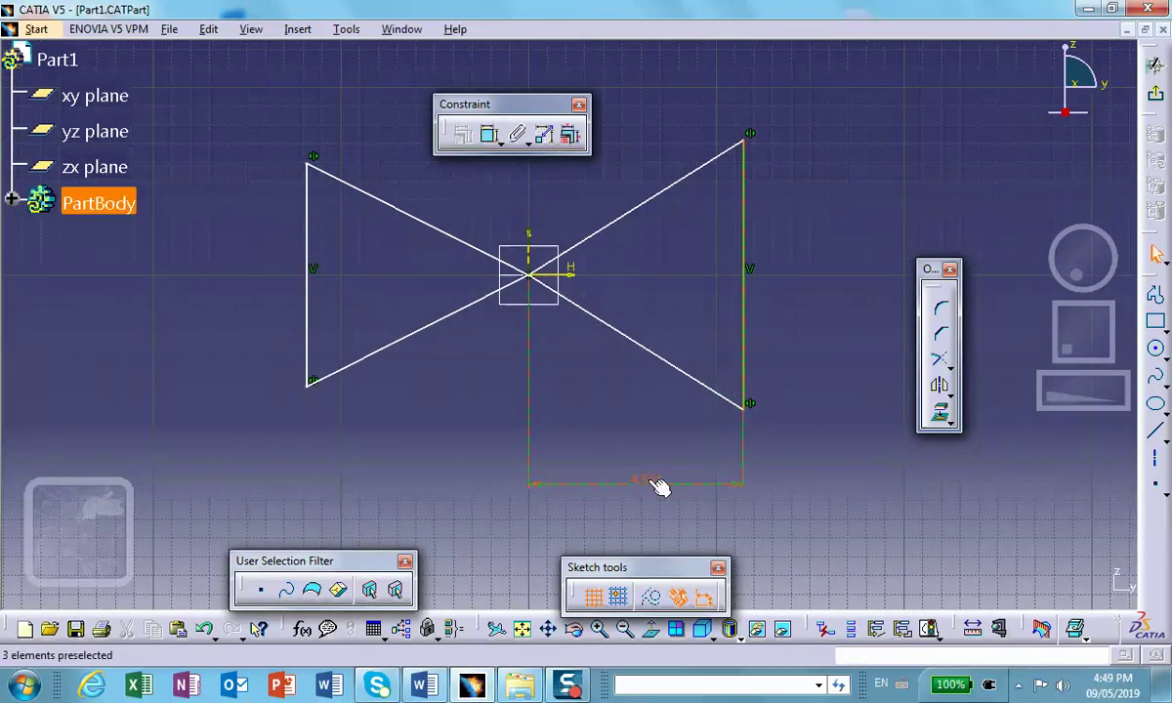
double_click(649, 482)
text(5)
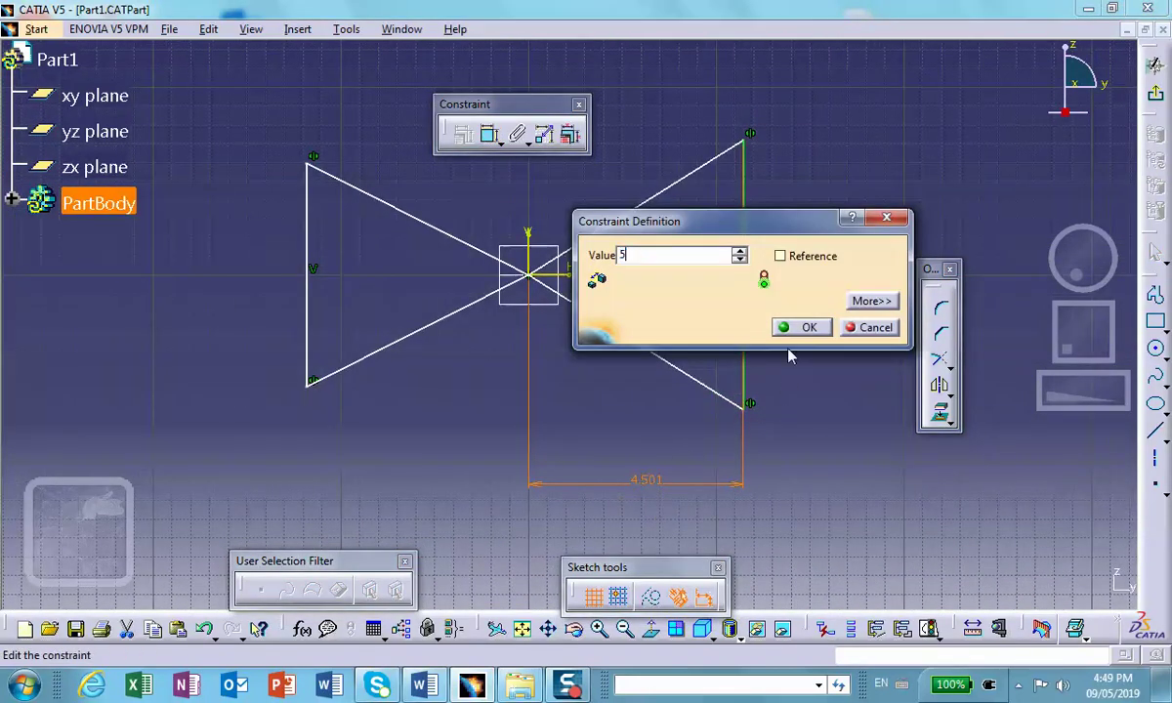
key(Return)
Dimension the distance from the V axis to the vertical side of the negative-H triangle and set it to 5 in.
click(487, 136)
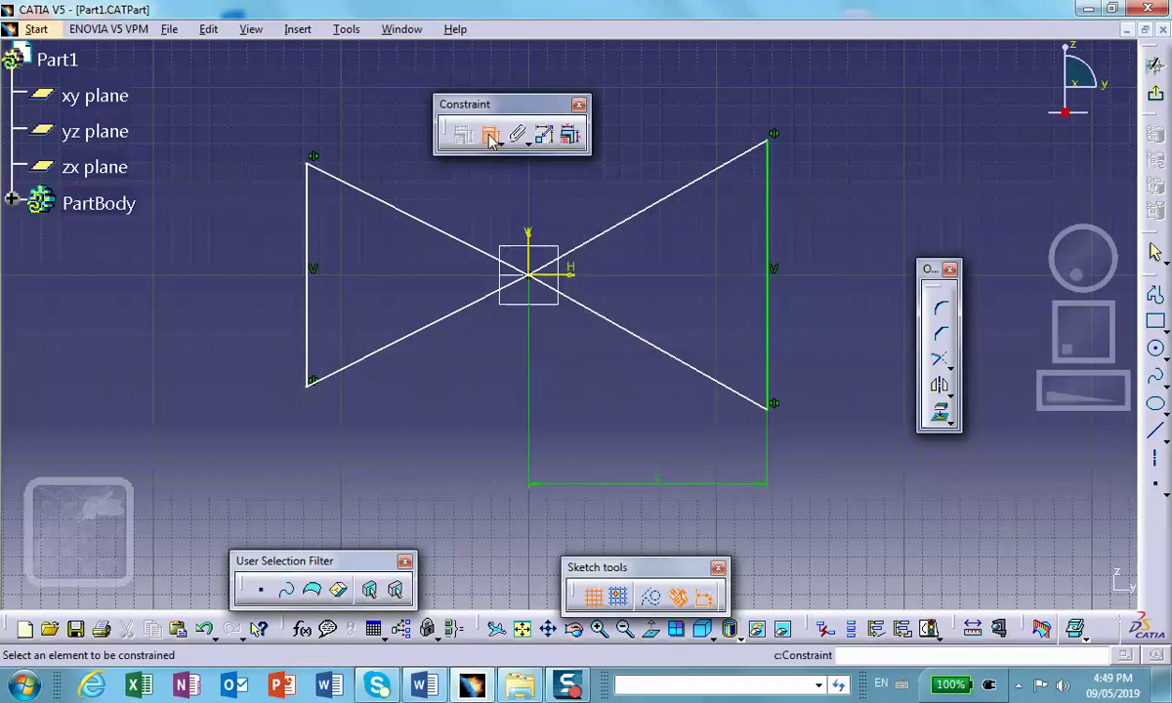
click(528, 246)
click(311, 269)
click(387, 448)
double_click(394, 443)
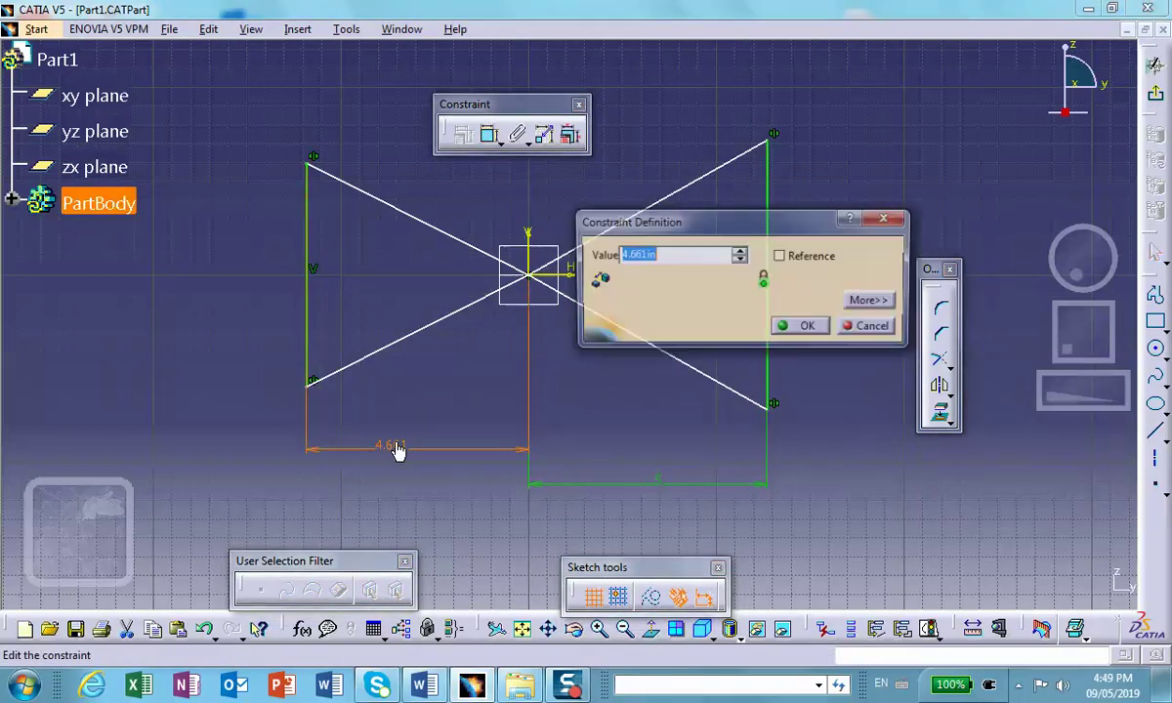
text(5)
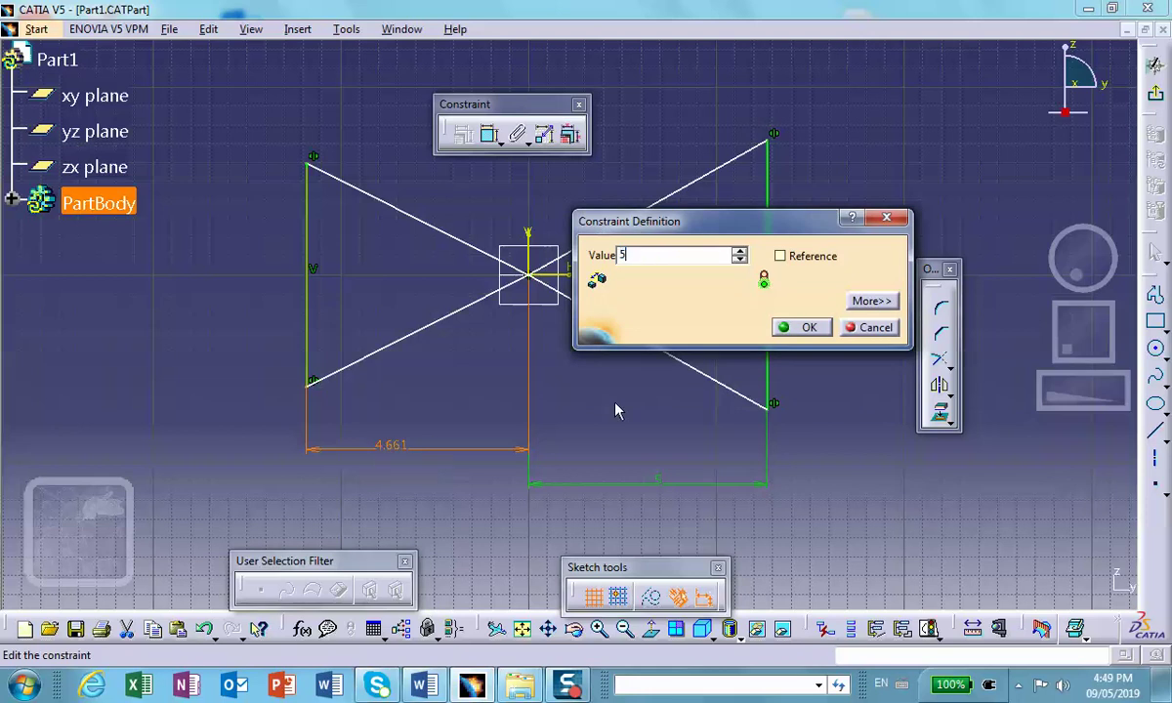
click(808, 327)
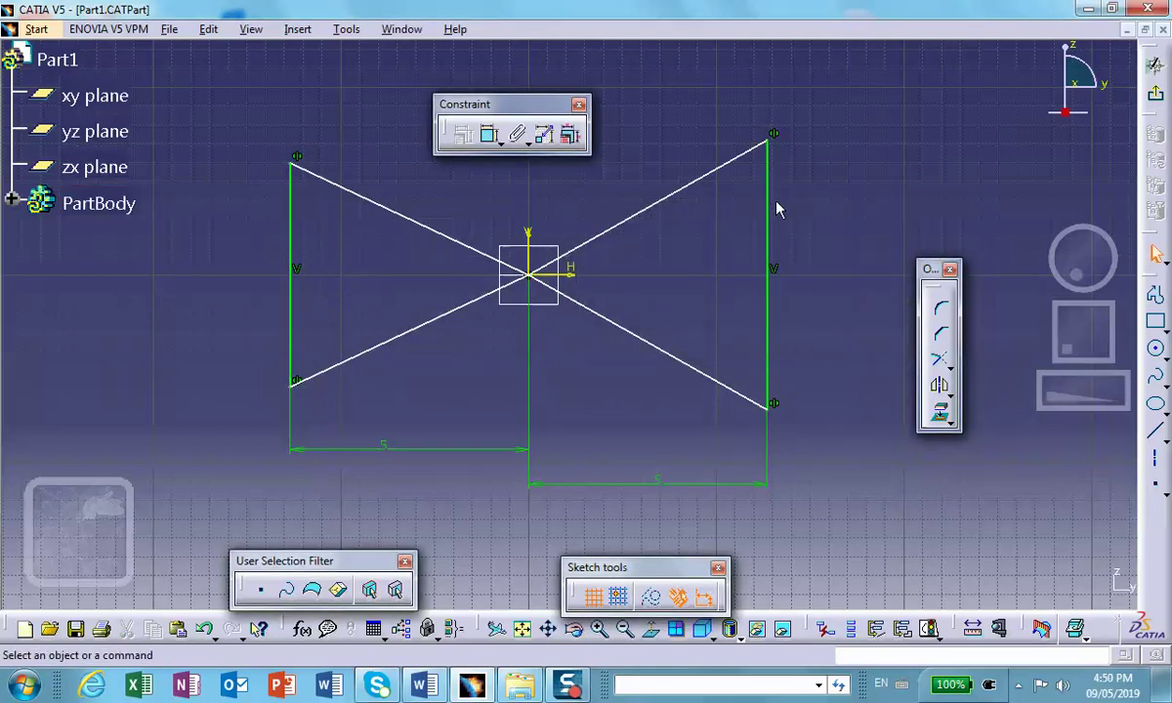
Draw a circle about 5.64 in in diameter centred on the origin and convert it to construction geometry.
middle_drag(547, 237, 538, 272)
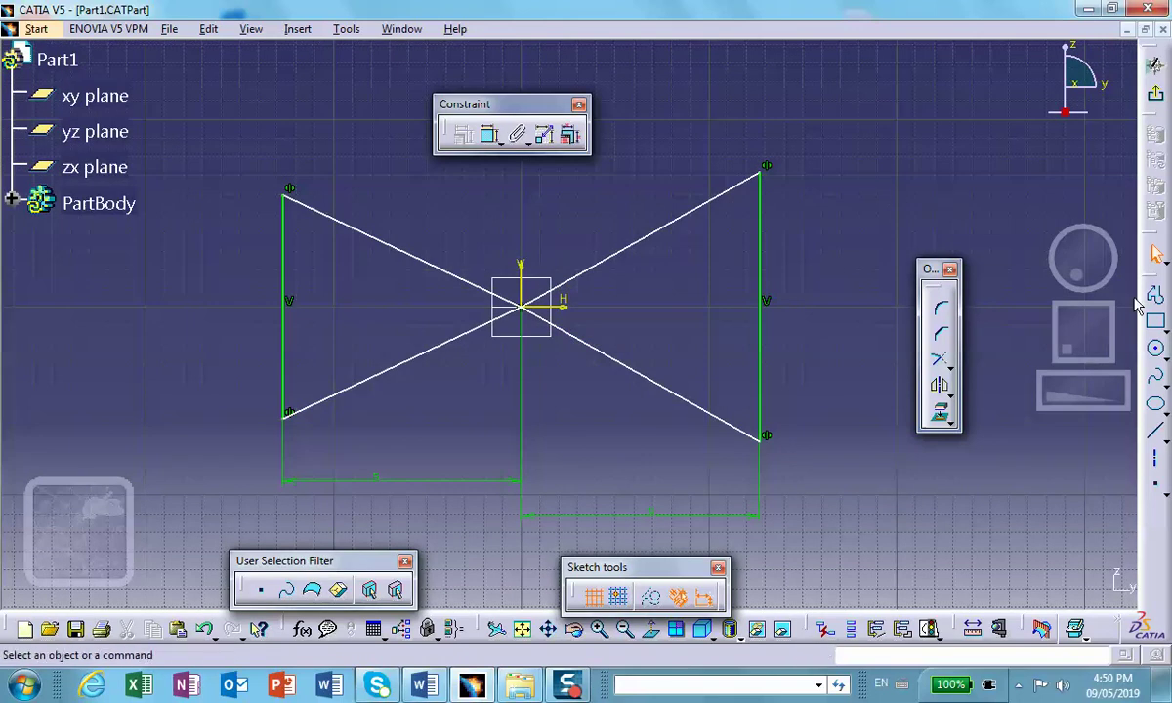
click(1156, 348)
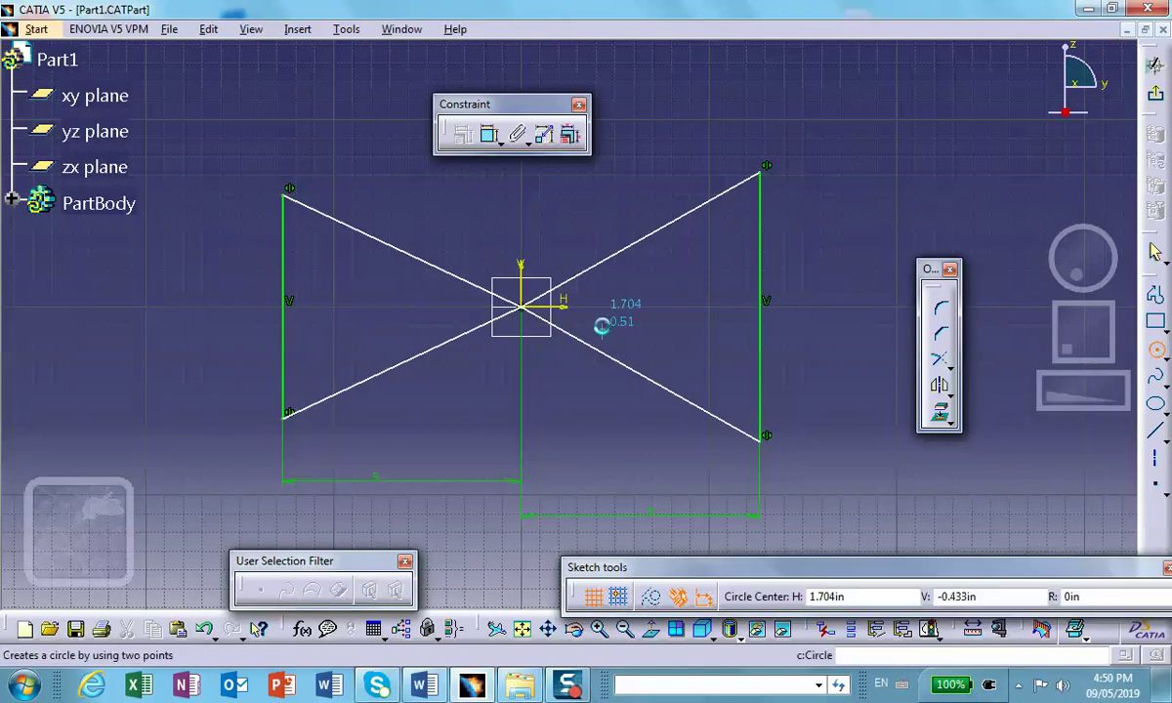
click(522, 307)
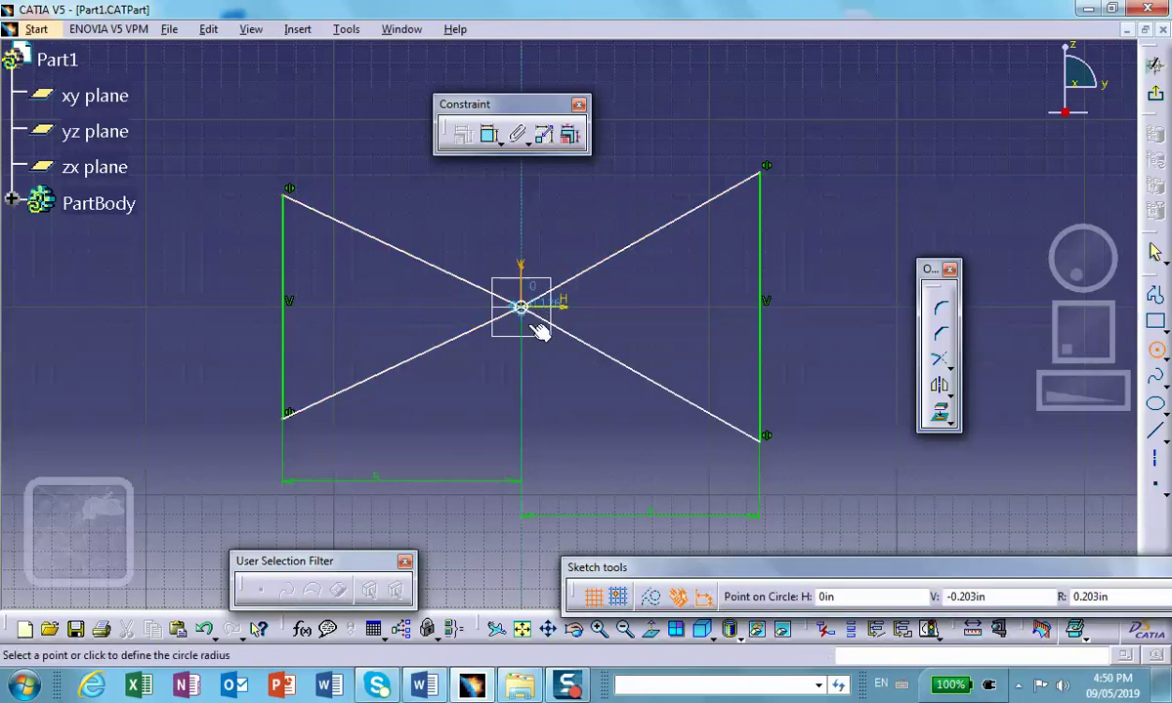
click(609, 412)
click(645, 215)
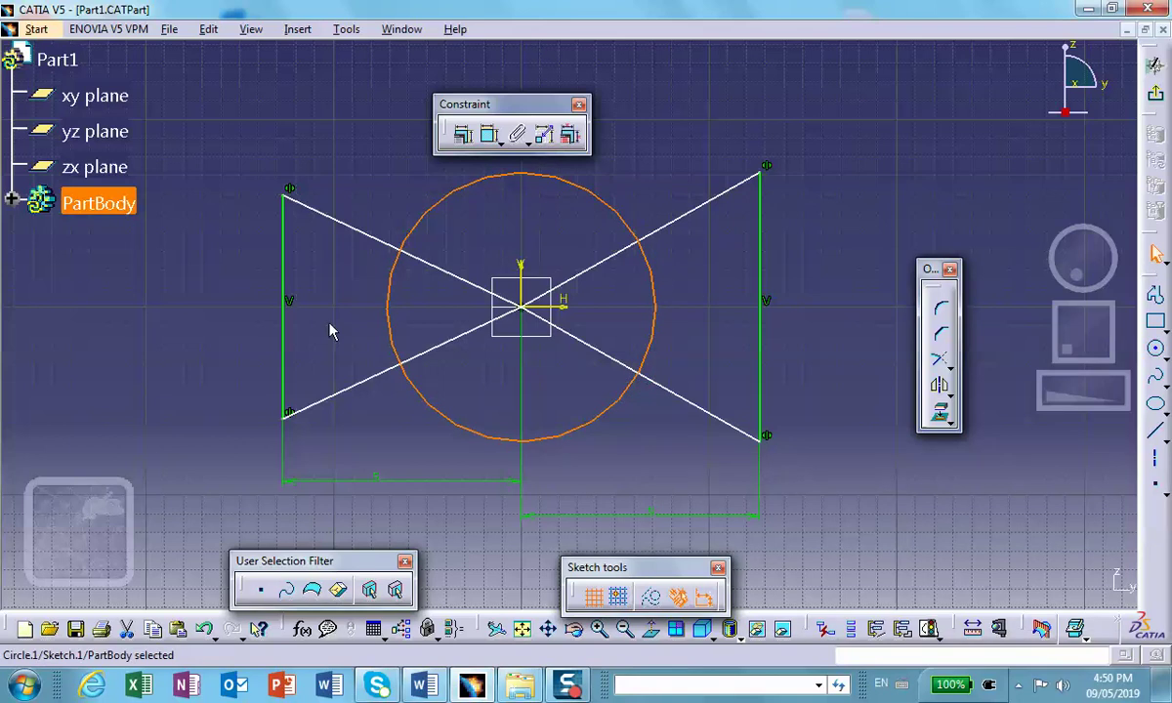
click(648, 595)
click(811, 222)
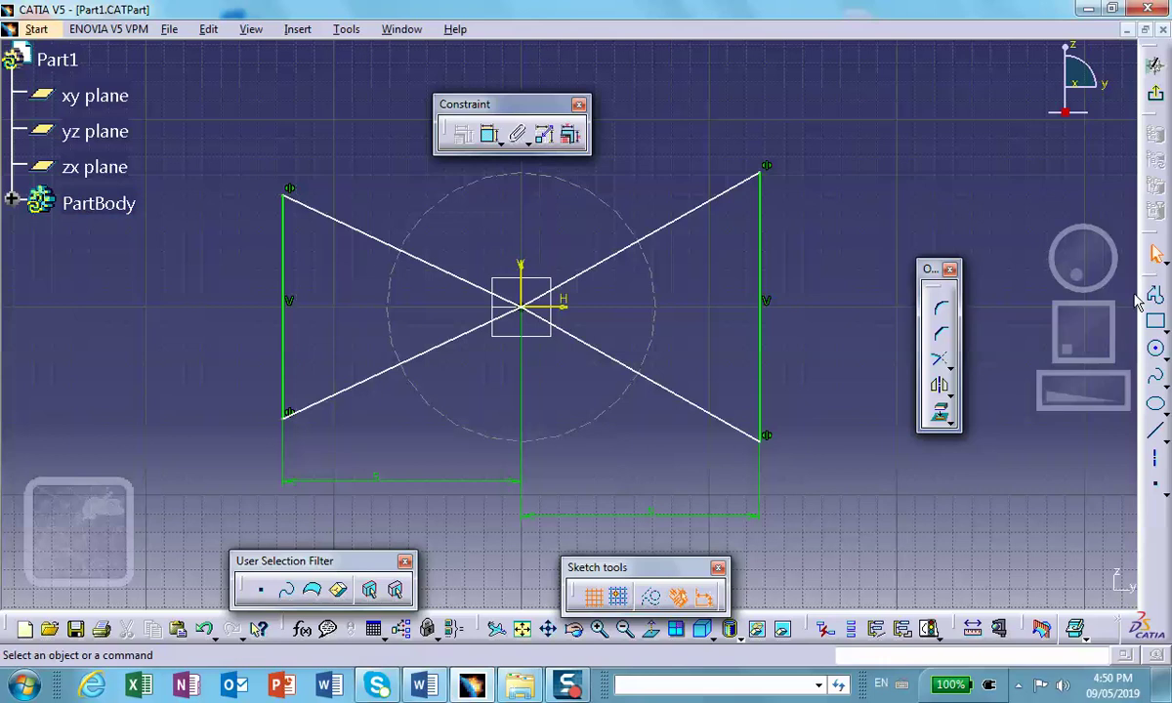
Draw circles centred where the construction circle meets the H axis, about 1.26 in diameter on the positive side and 0.87 in on the negative.
click(1155, 348)
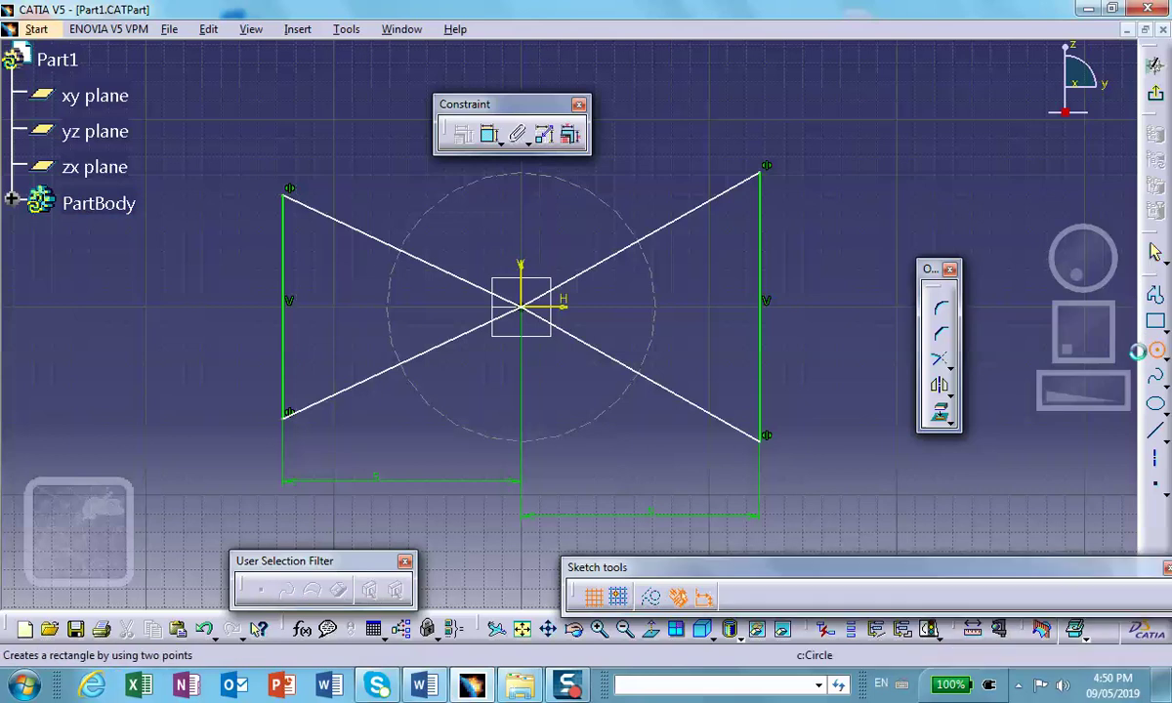
click(655, 306)
click(676, 332)
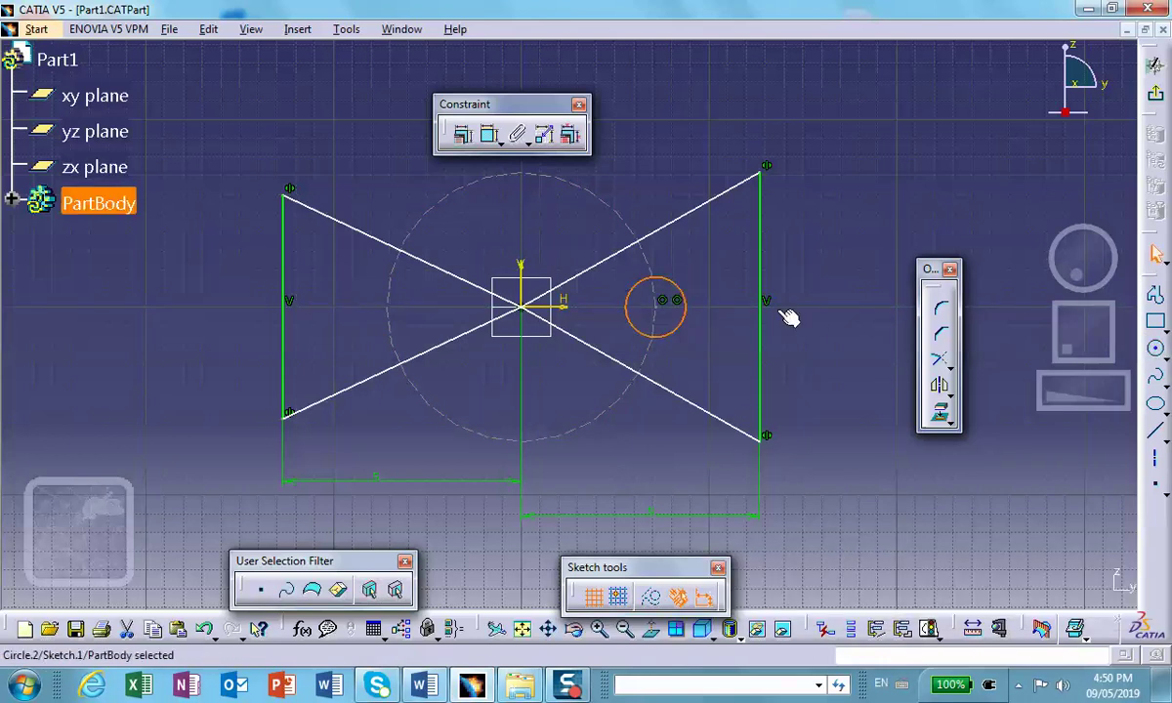
click(1154, 349)
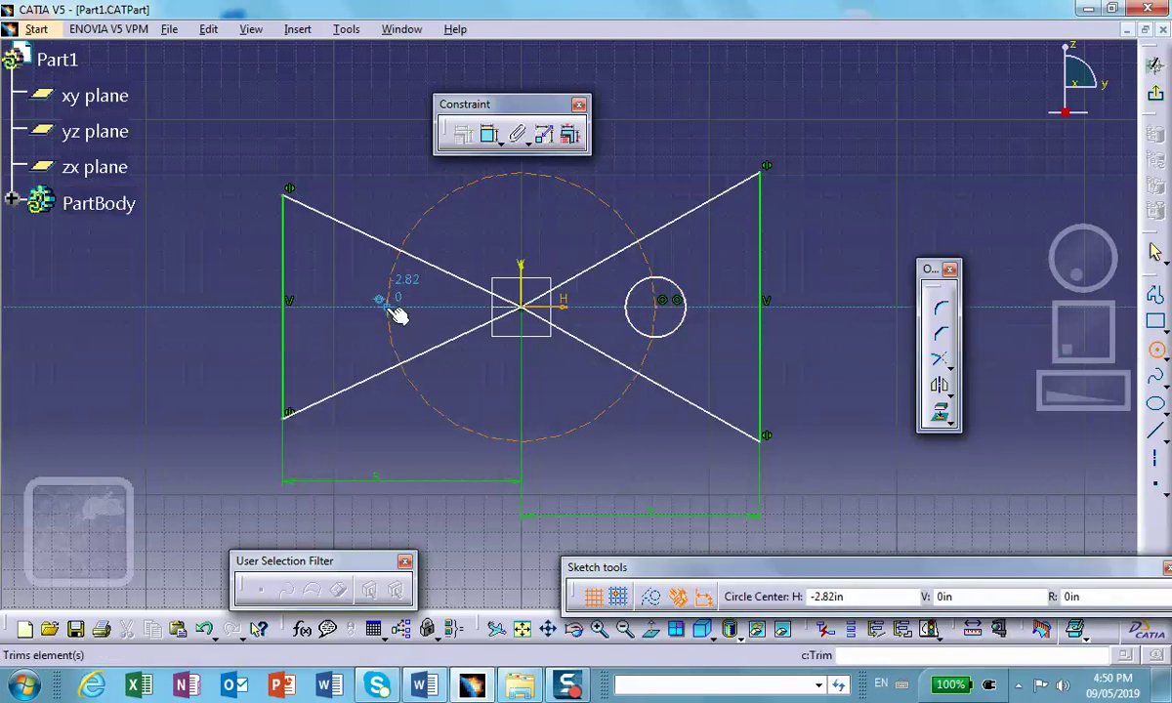
click(388, 309)
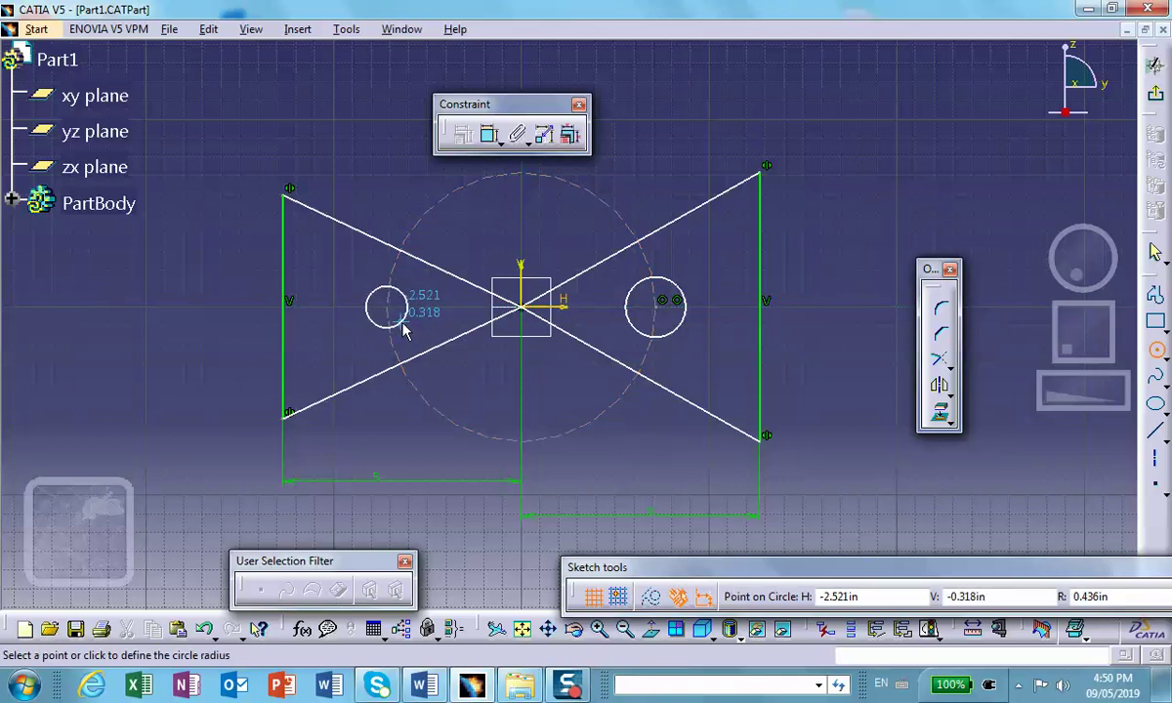
click(398, 326)
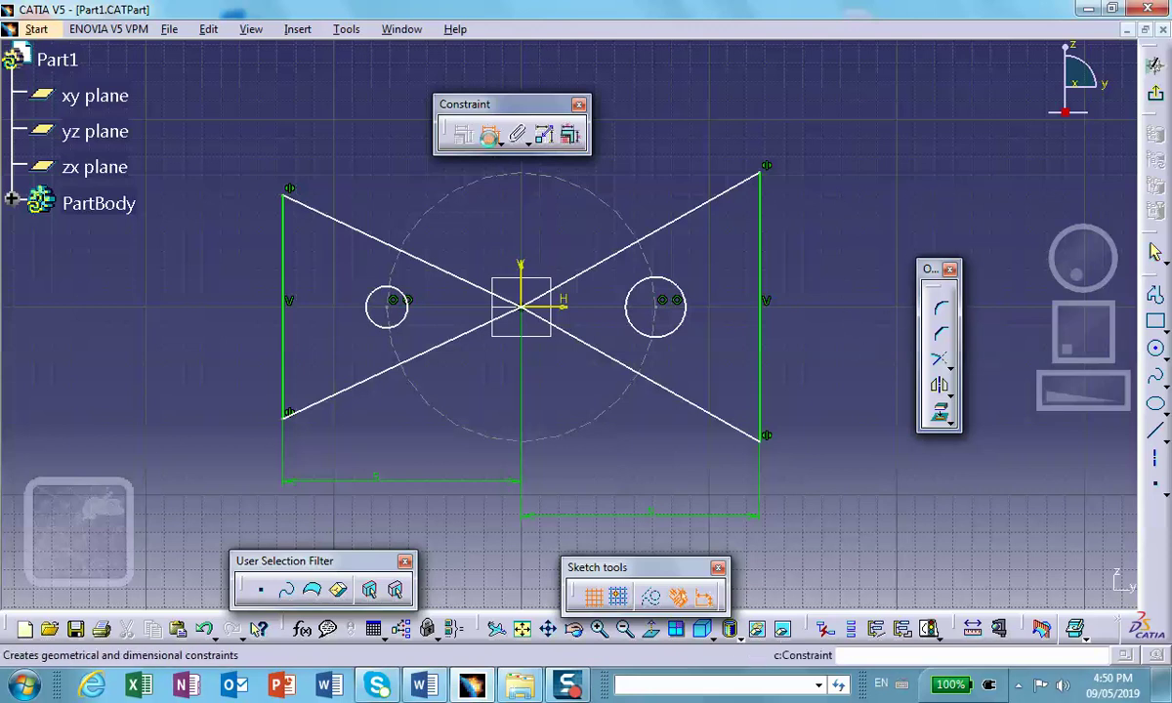
Dimension the diameters of the two small hole circles and of the construction circle.
click(492, 141)
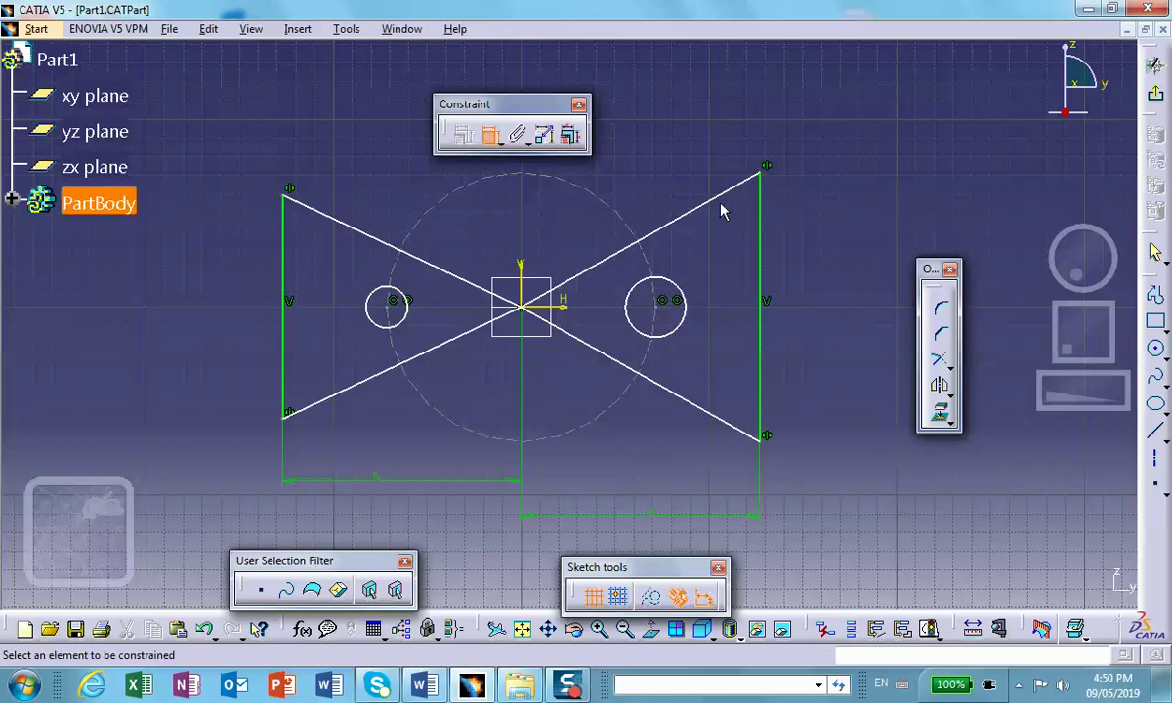
click(680, 293)
click(701, 242)
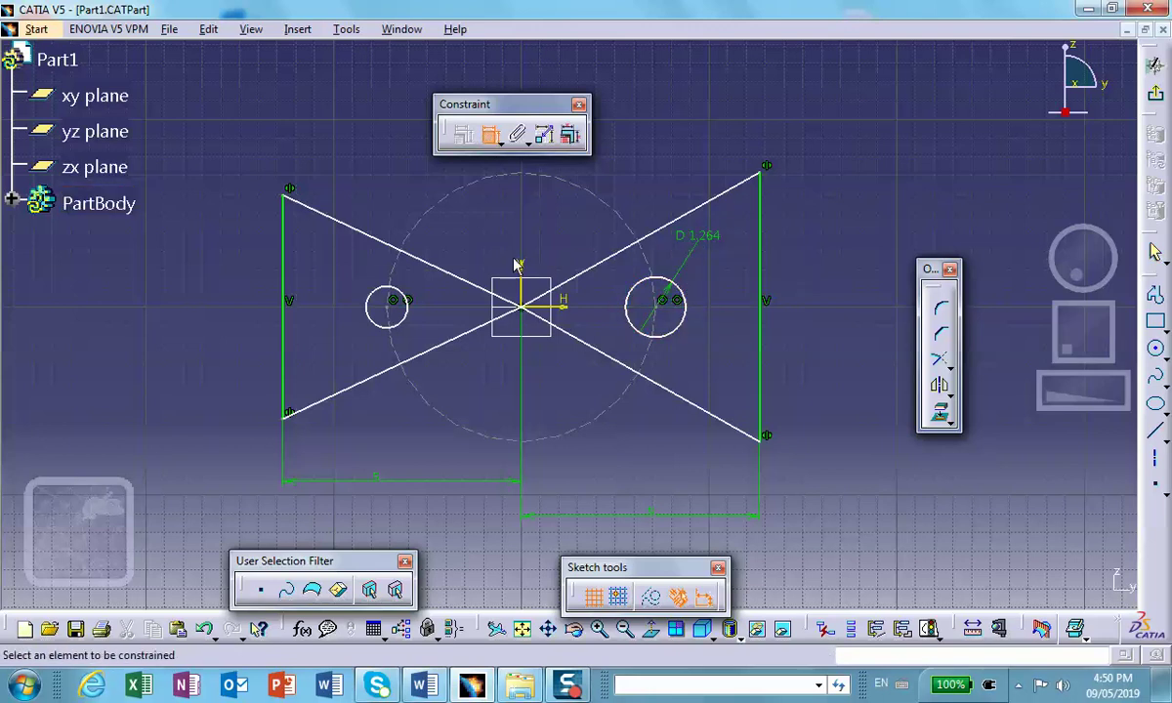
click(386, 301)
click(335, 281)
click(598, 196)
click(664, 125)
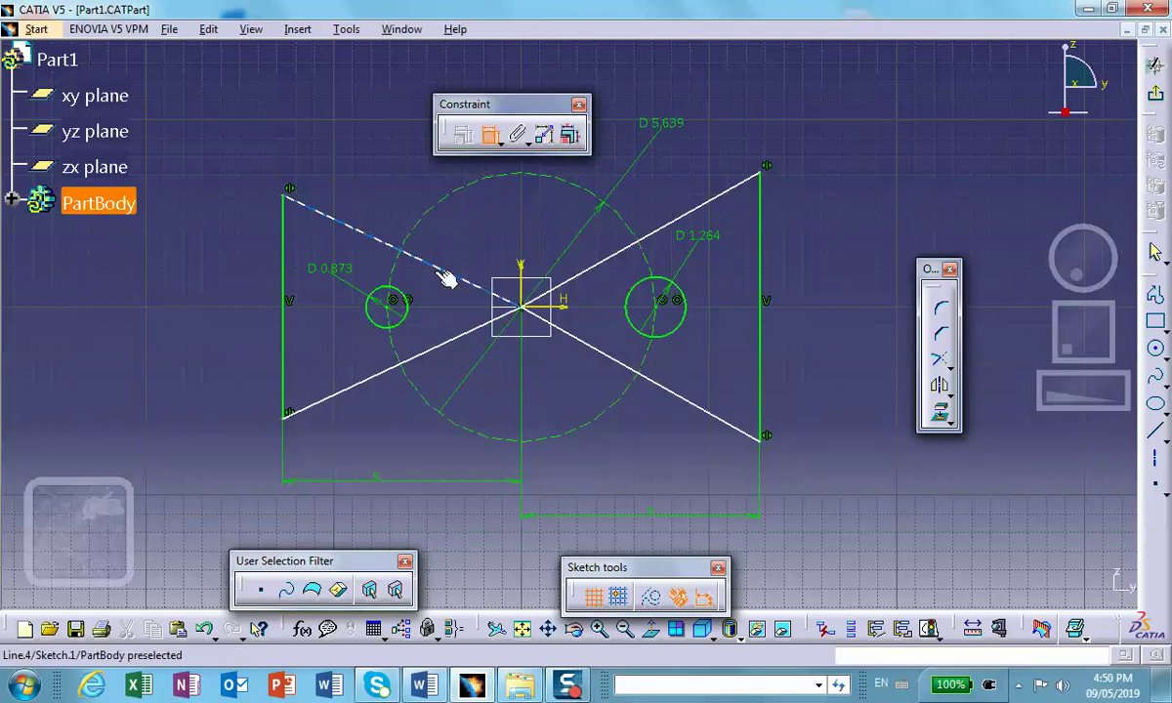
Dimension the angle between the two slanted sides of each triangle at the origin.
click(608, 259)
click(590, 345)
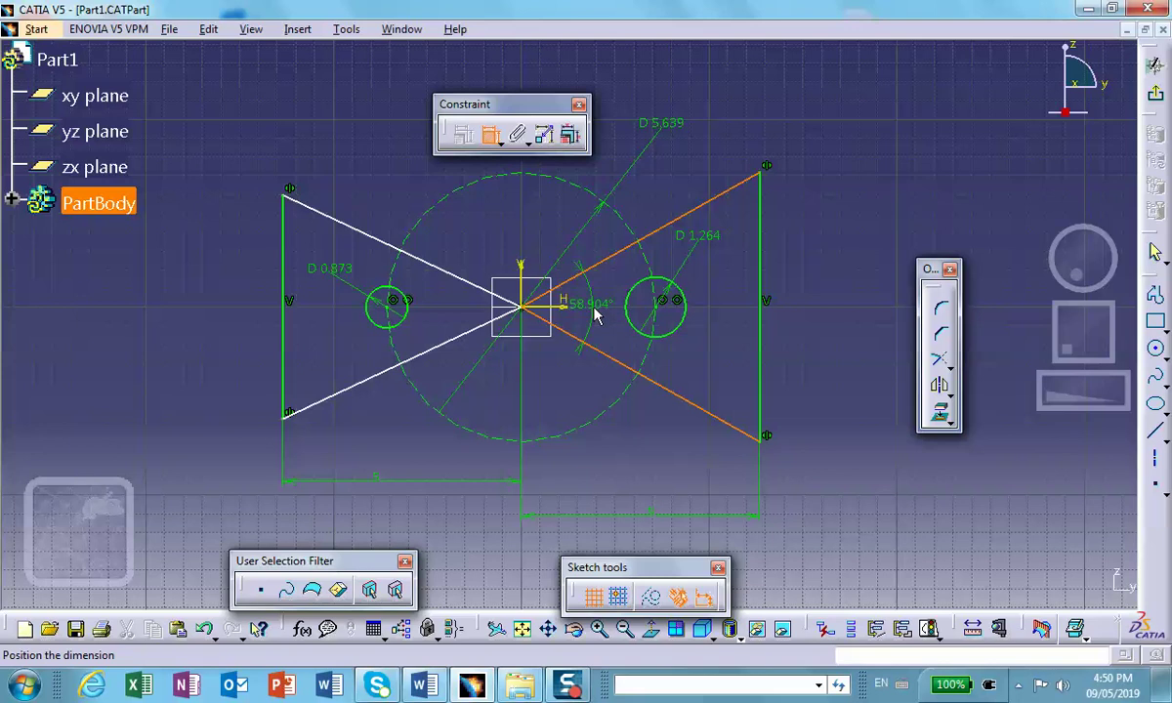
click(596, 315)
click(466, 280)
click(454, 332)
click(441, 299)
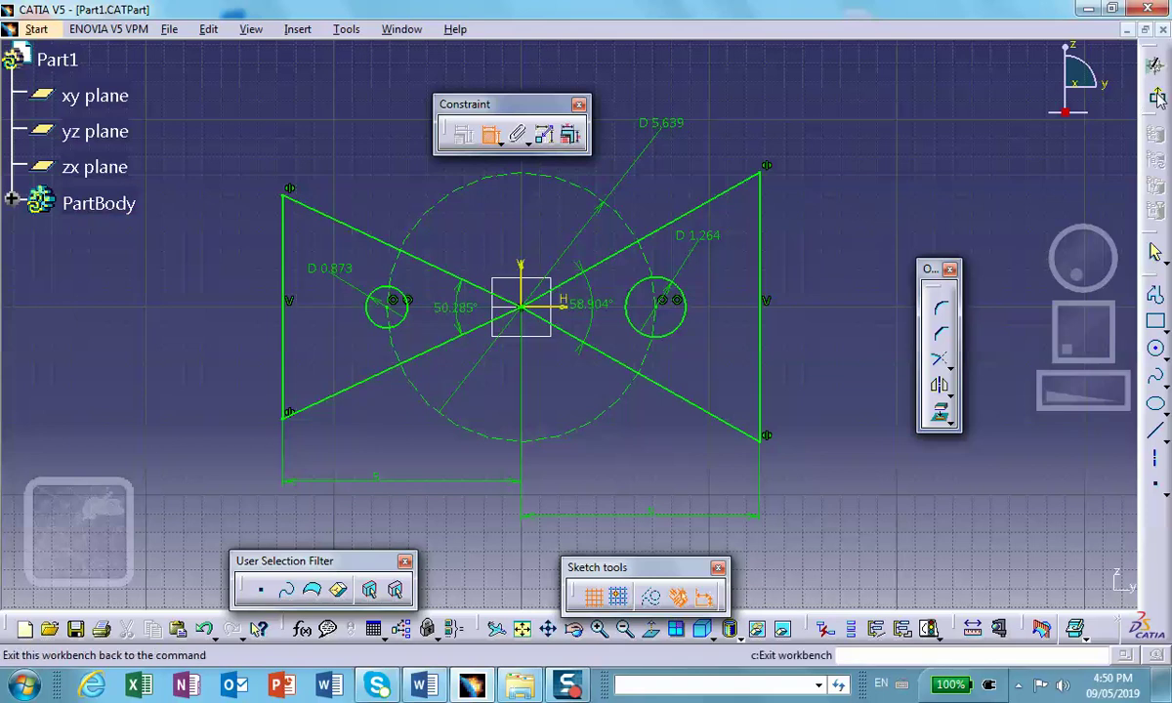
Exit the sketch and pad the profile with a length of 0.787 in.
click(1154, 64)
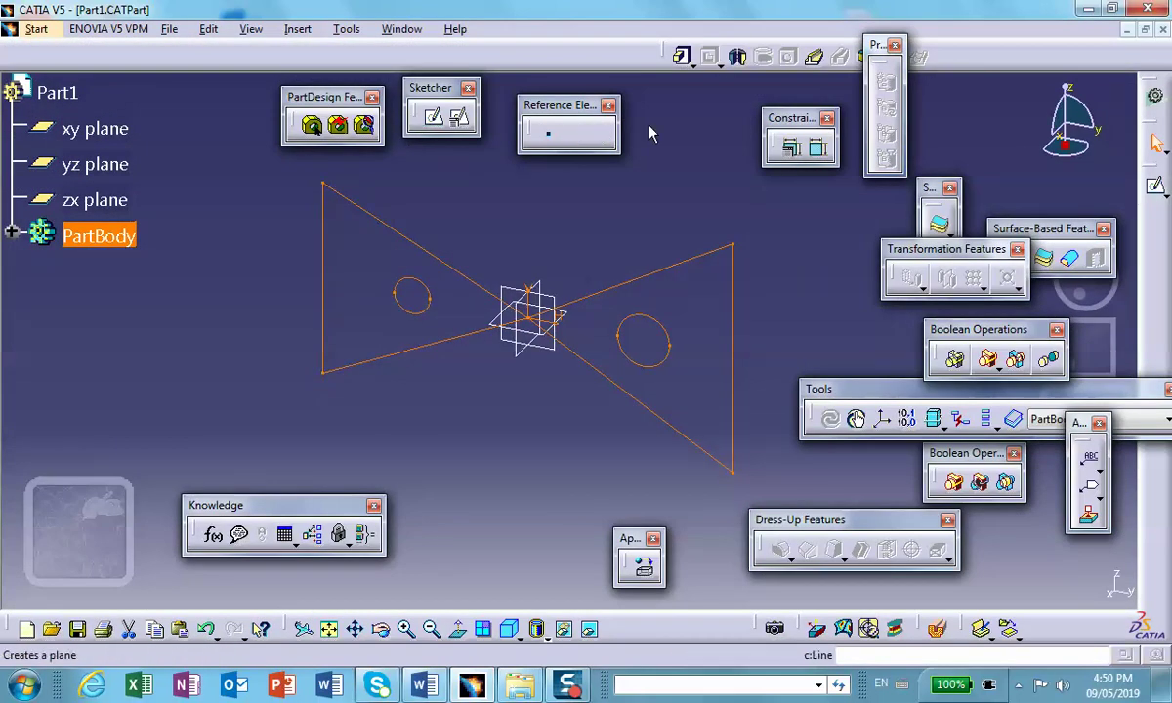
click(681, 55)
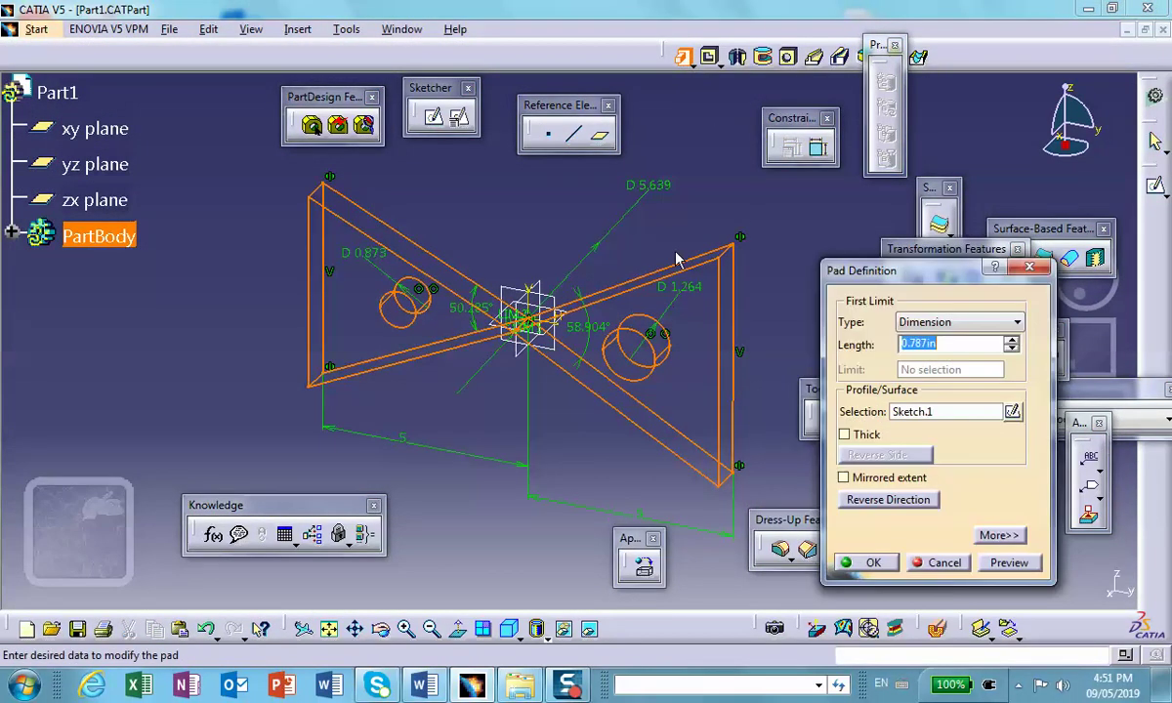
click(882, 562)
click(196, 451)
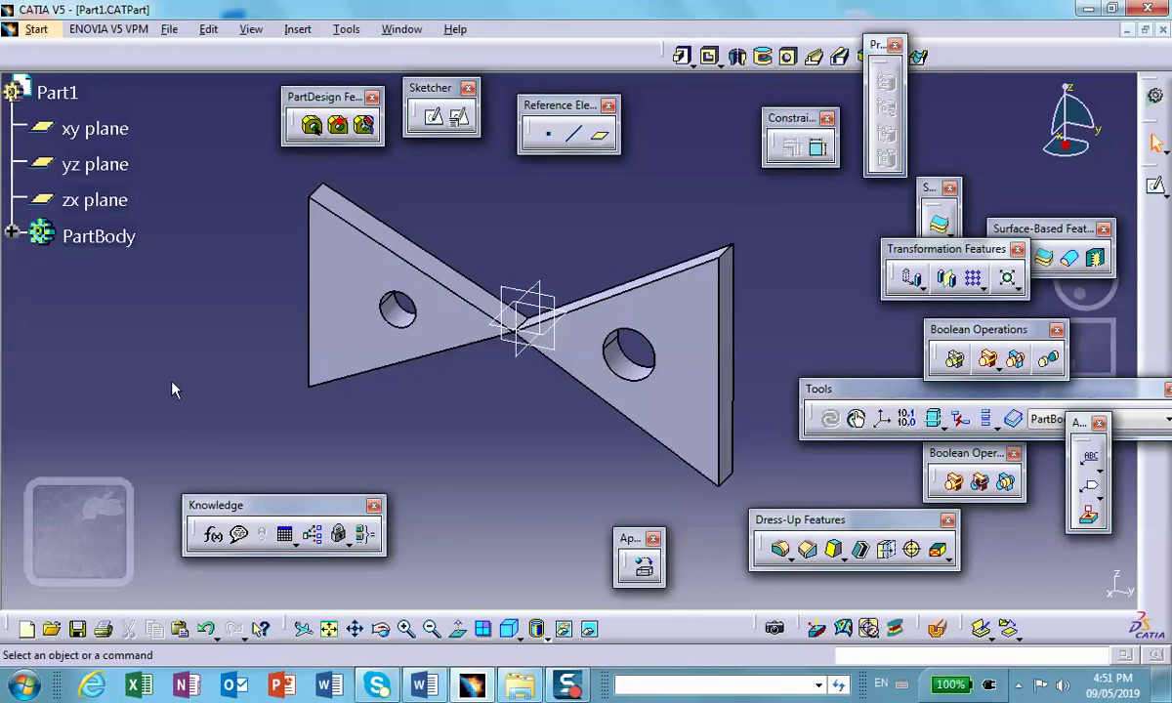
Open the formula editor on the pad so that its parameters are listed and its sketch dimensions are displayed on the model.
click(214, 537)
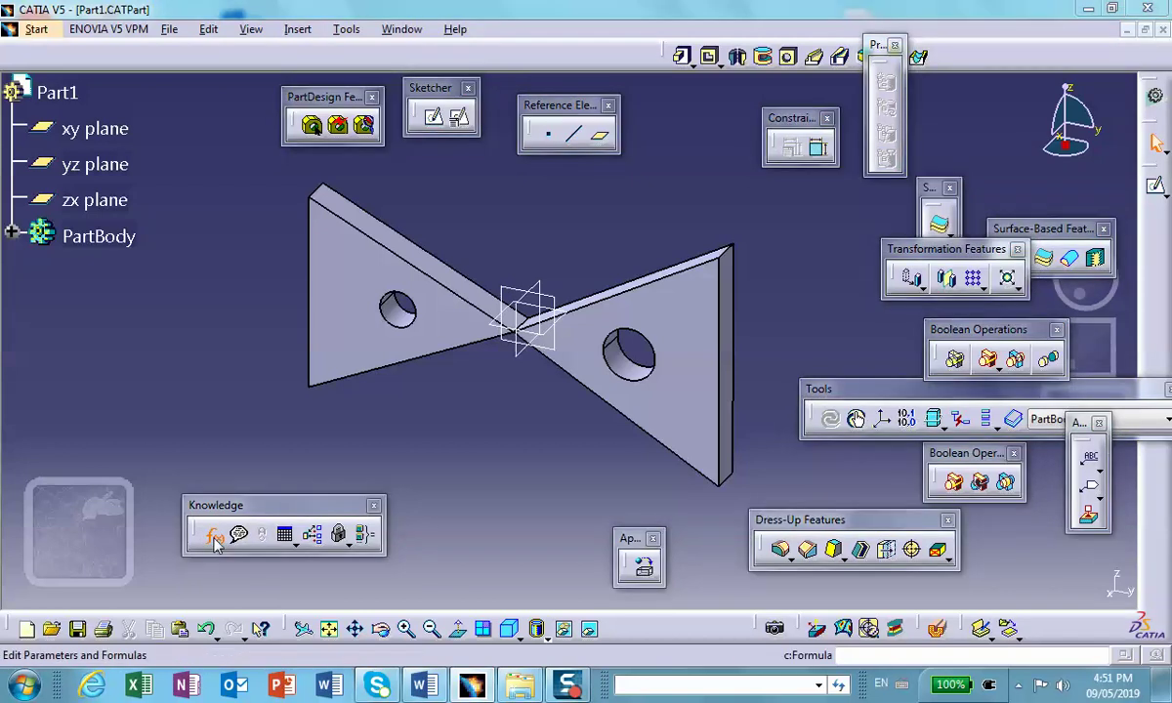
click(362, 246)
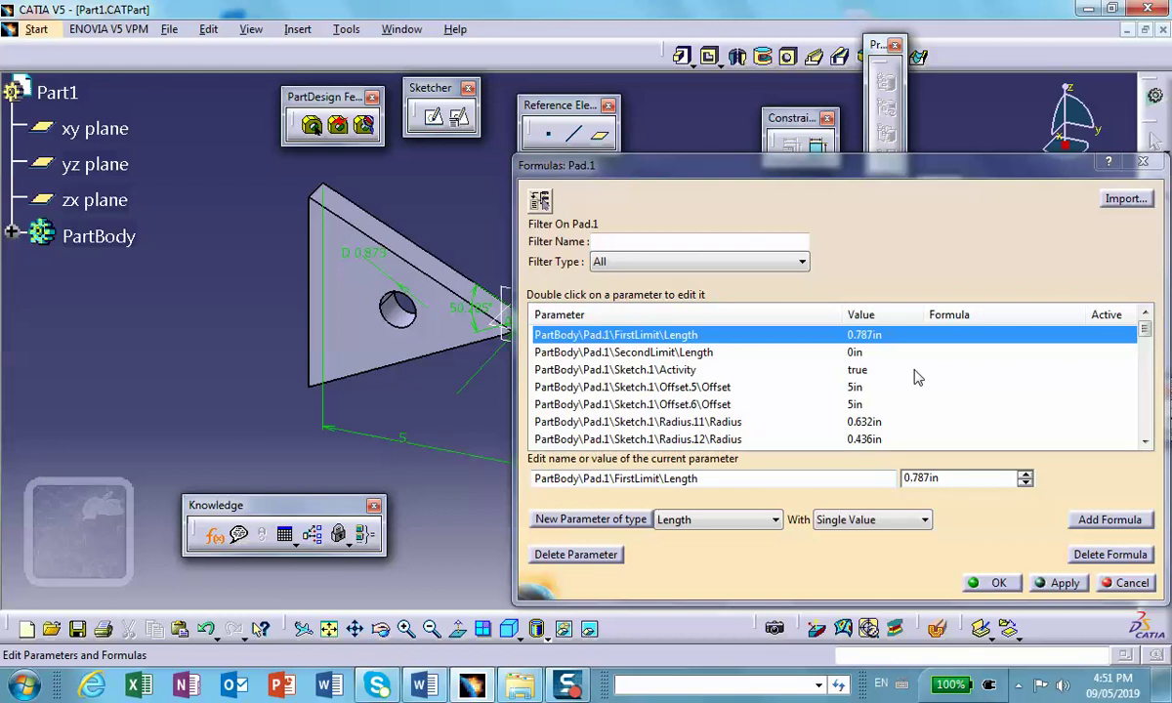
middle_drag(373, 211, 195, 191)
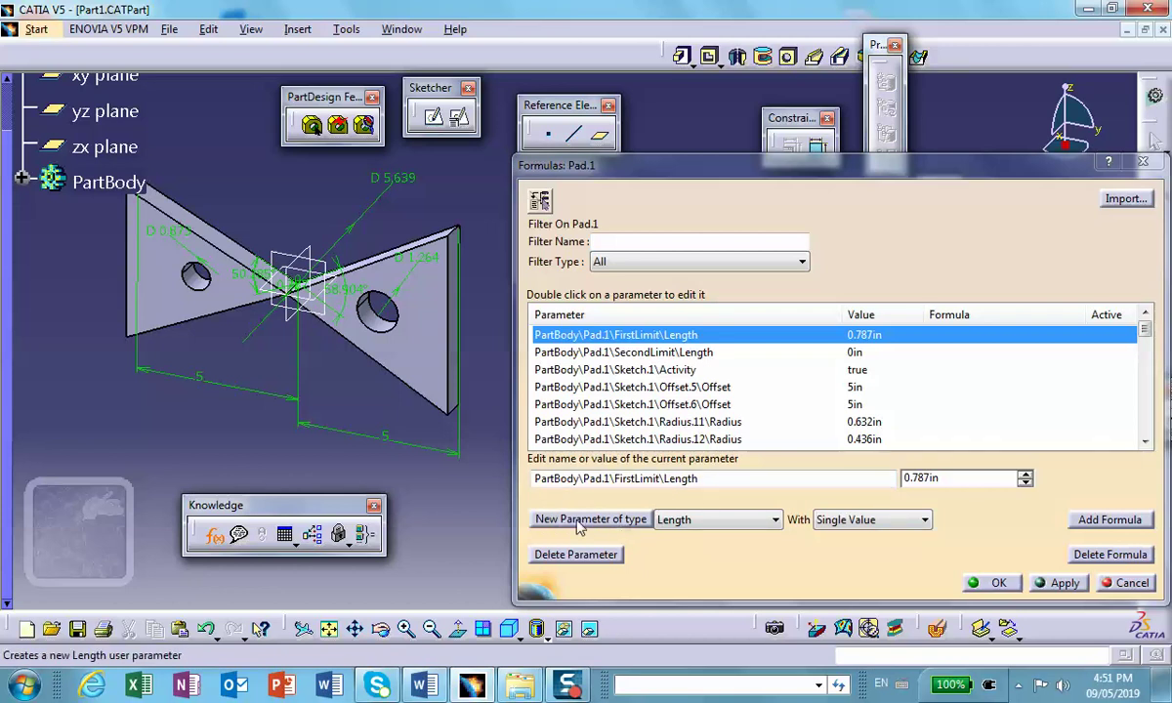
Create a user parameter of type Length with a single value and name it R.
click(775, 521)
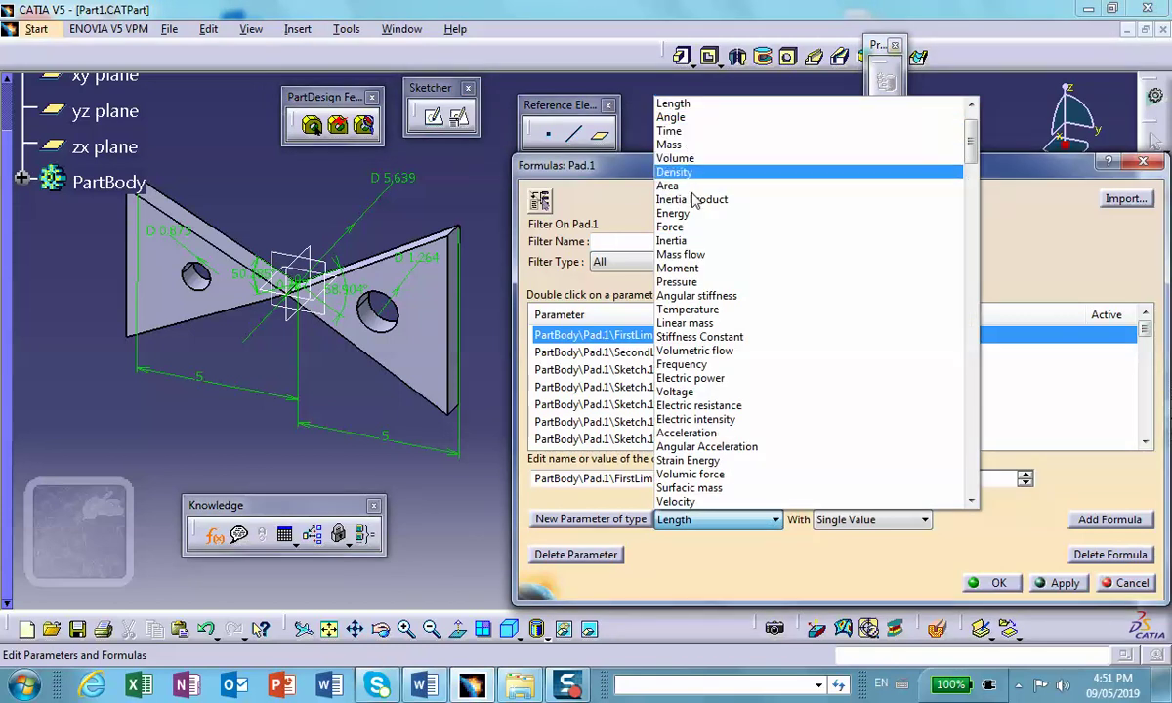
click(454, 496)
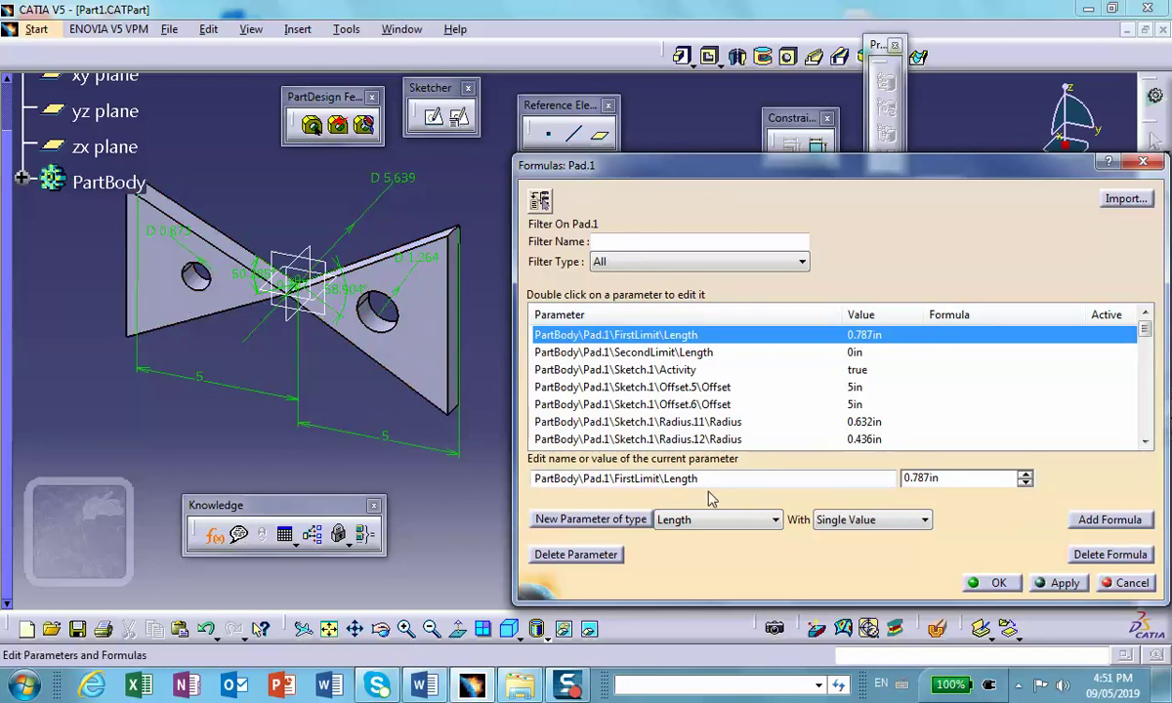
click(592, 520)
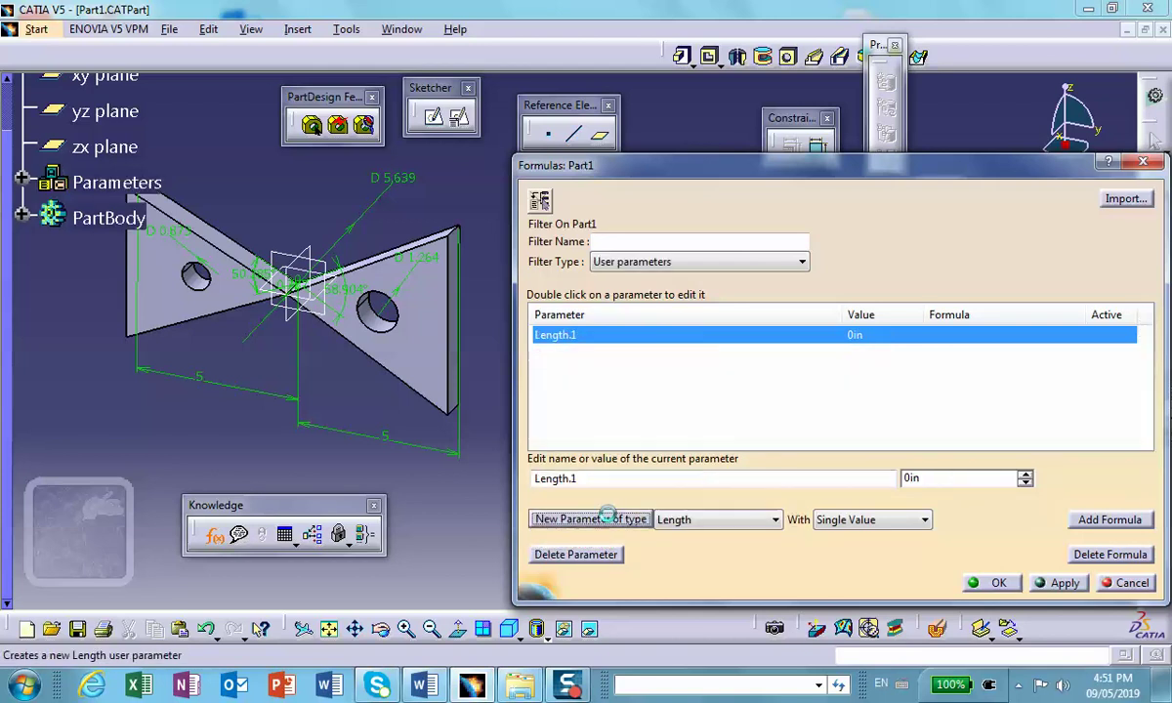
drag(597, 478, 503, 478)
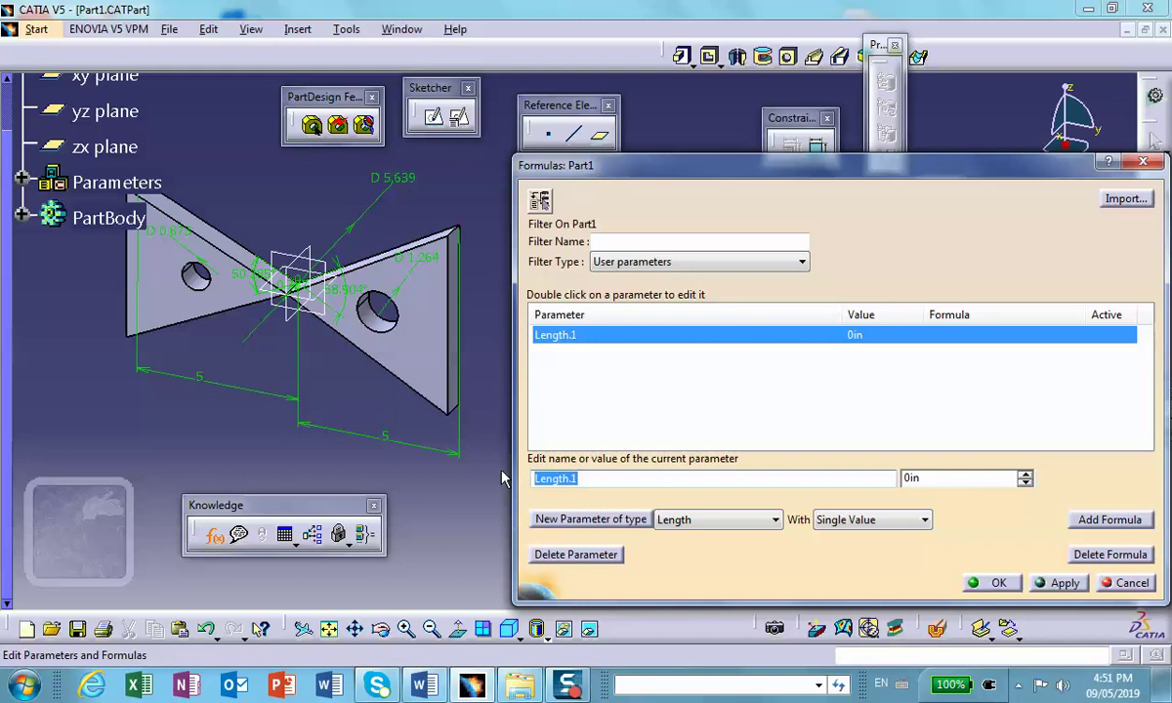
text(R)
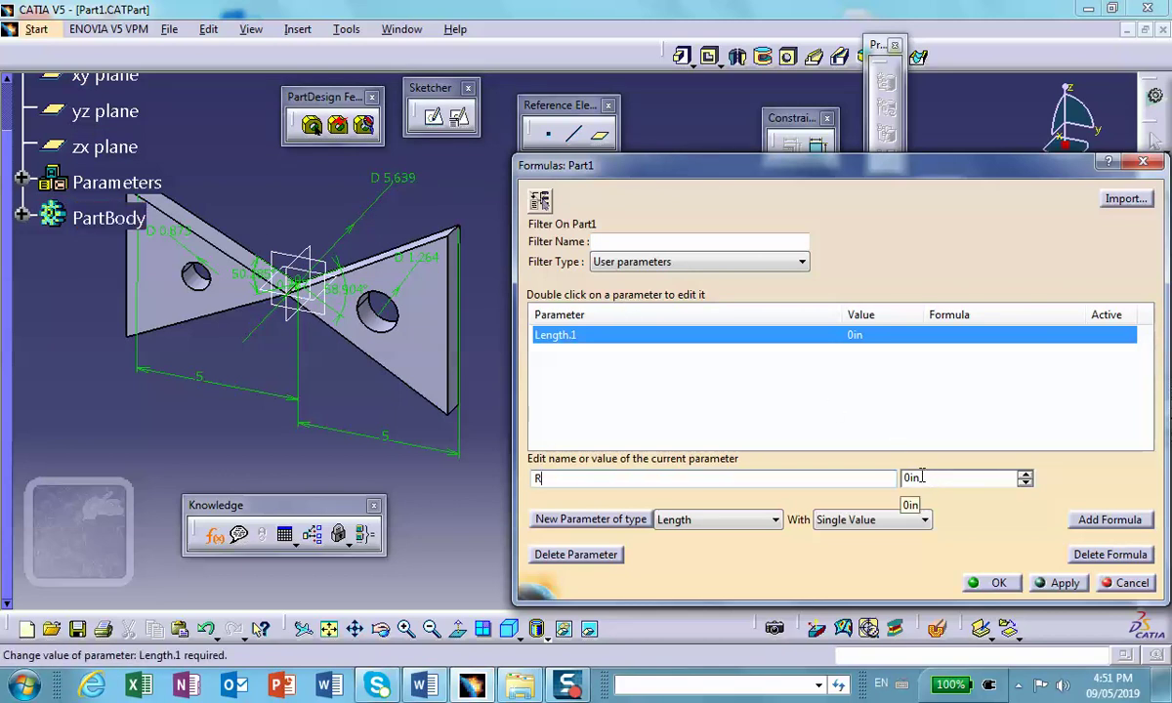
key(Return)
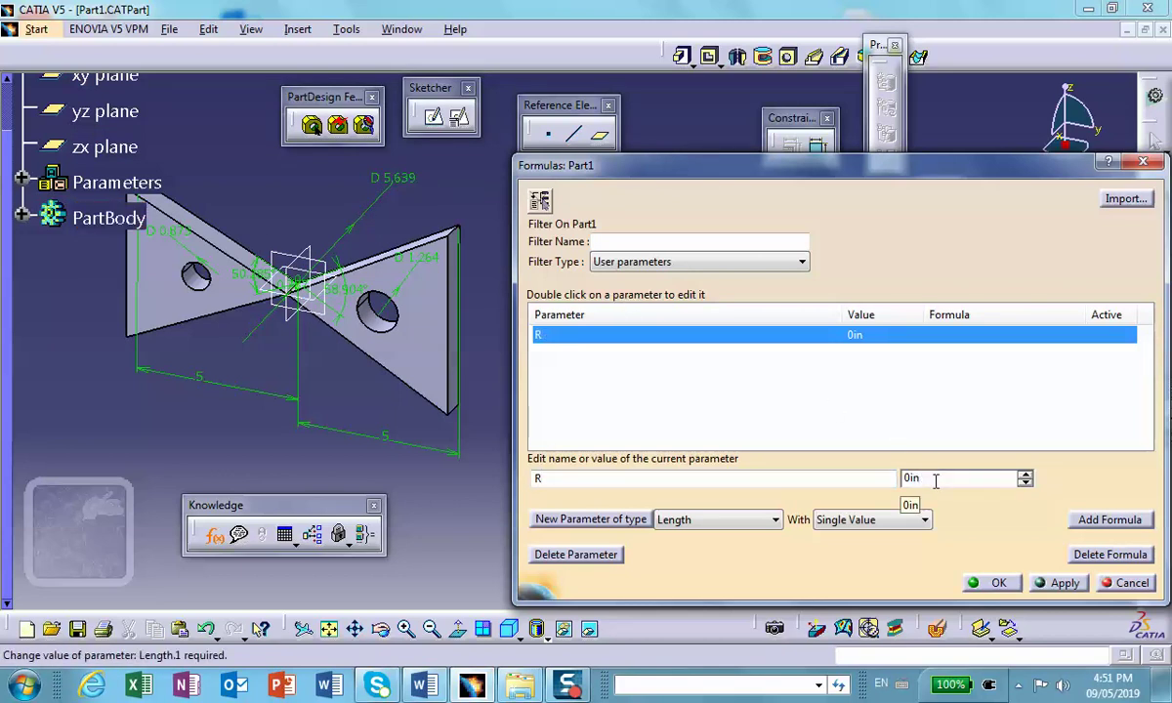
click(936, 478)
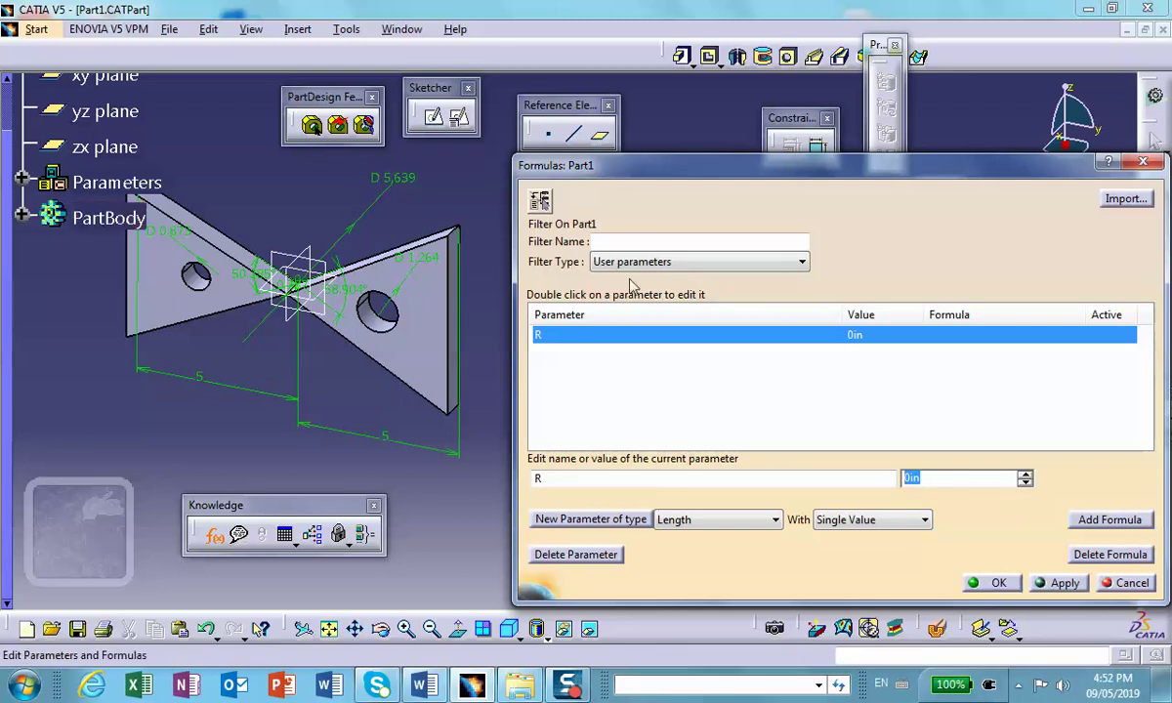
click(418, 183)
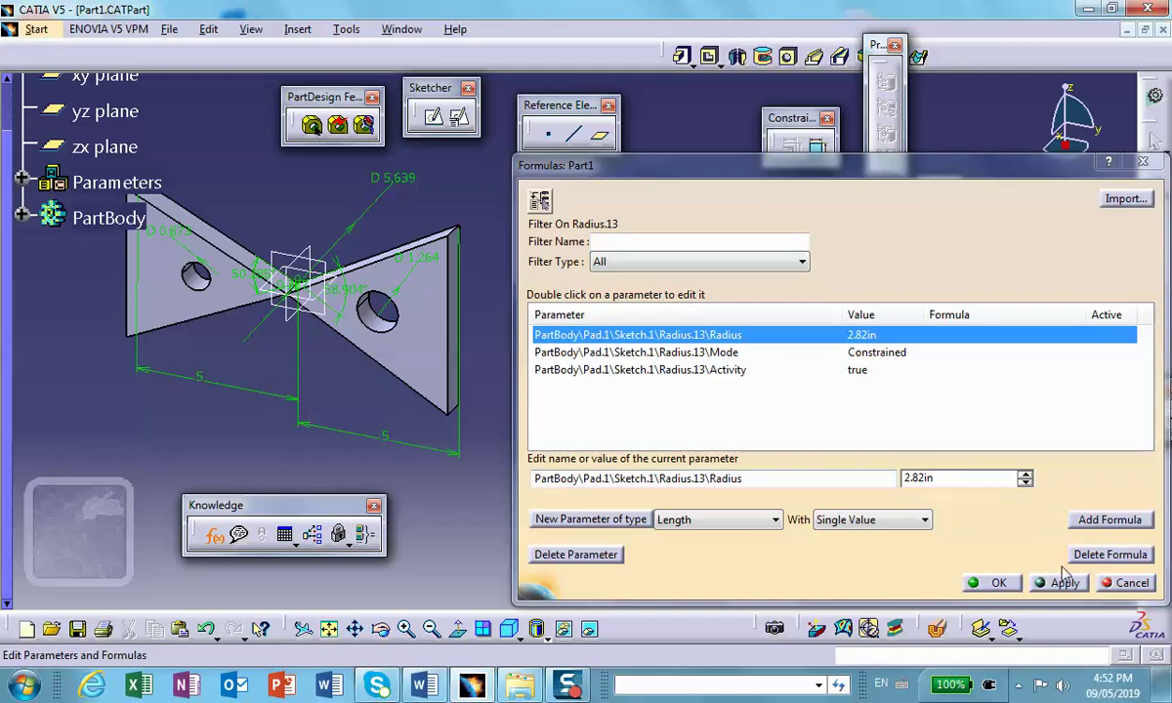
click(992, 583)
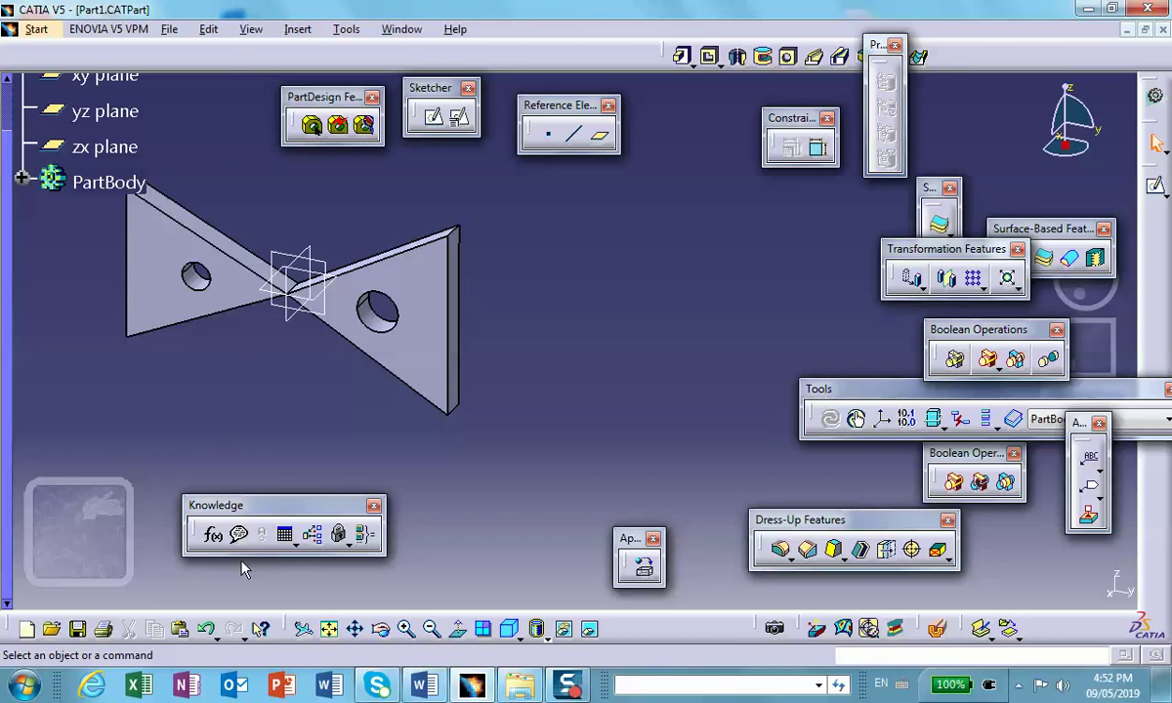
Create a single-value Length user parameter named R in the formula editor and display the pad's sketch dimensions on the model.
click(215, 537)
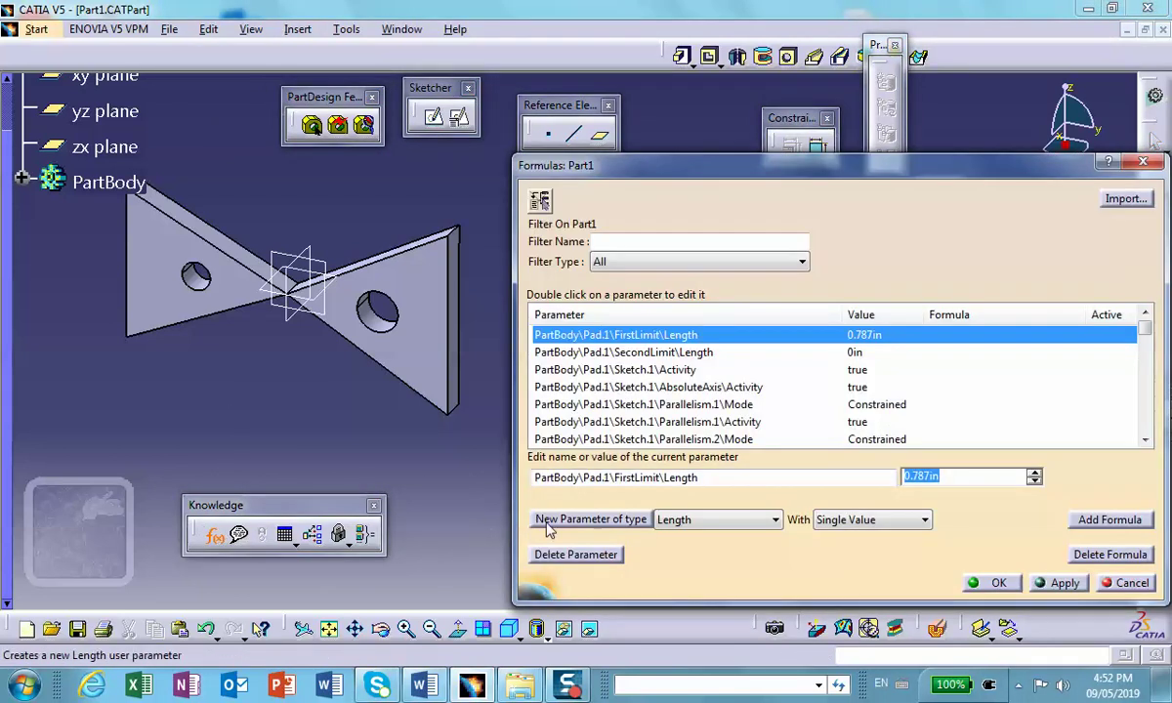
click(601, 525)
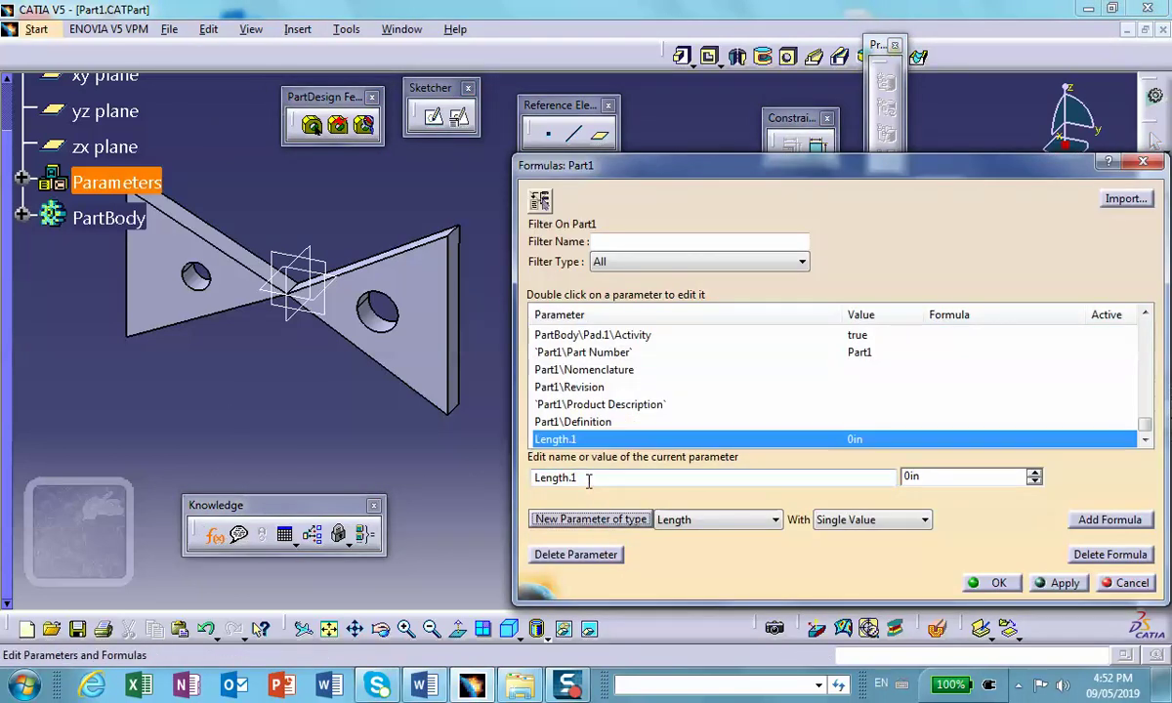
double_click(586, 477)
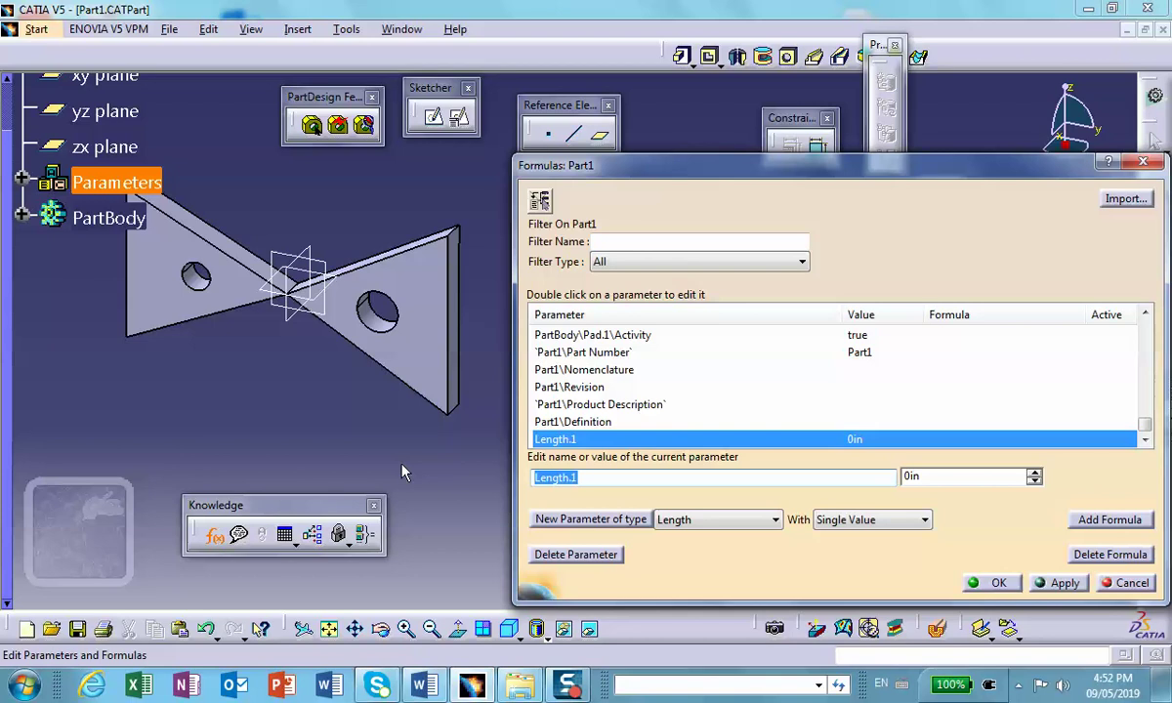
text(R)
click(231, 261)
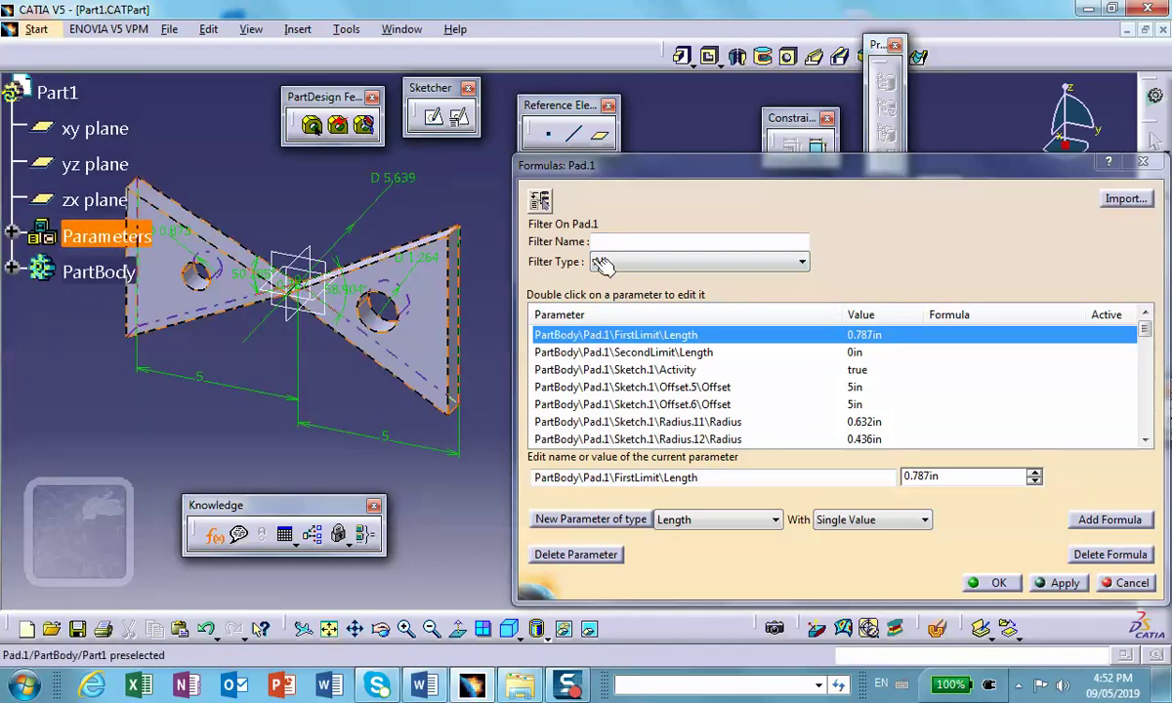
Filter the pad's parameter list to renamed parameters and add a second single-value Length user parameter.
click(800, 262)
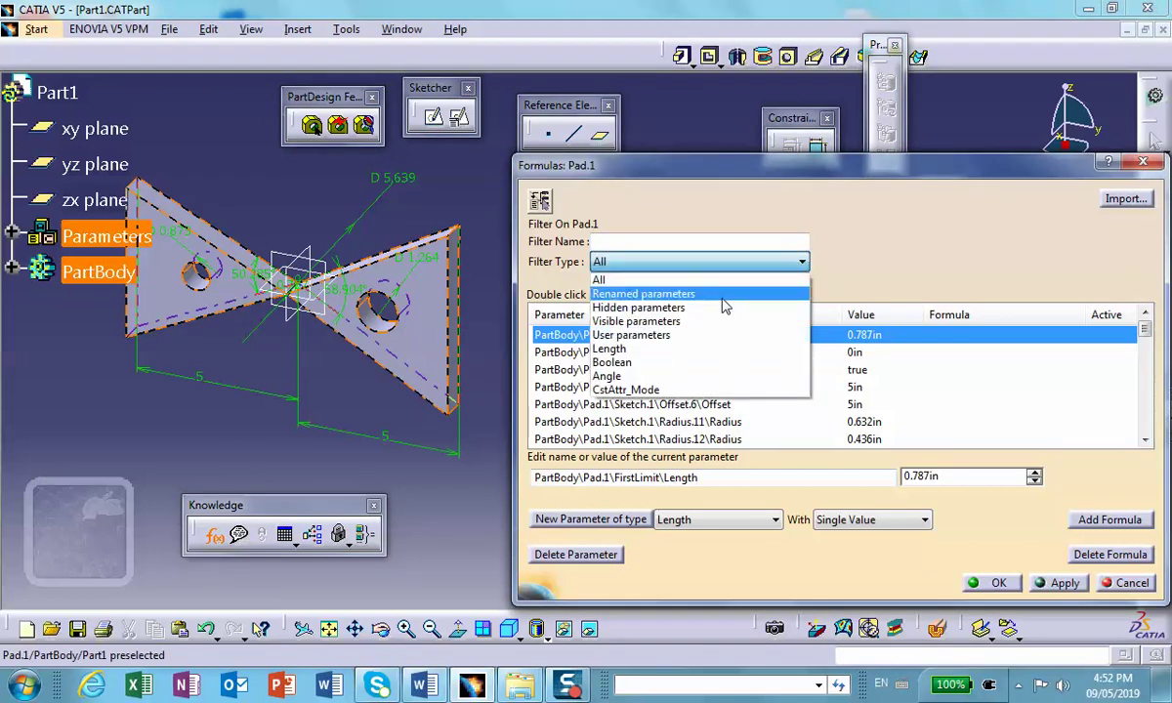
click(723, 305)
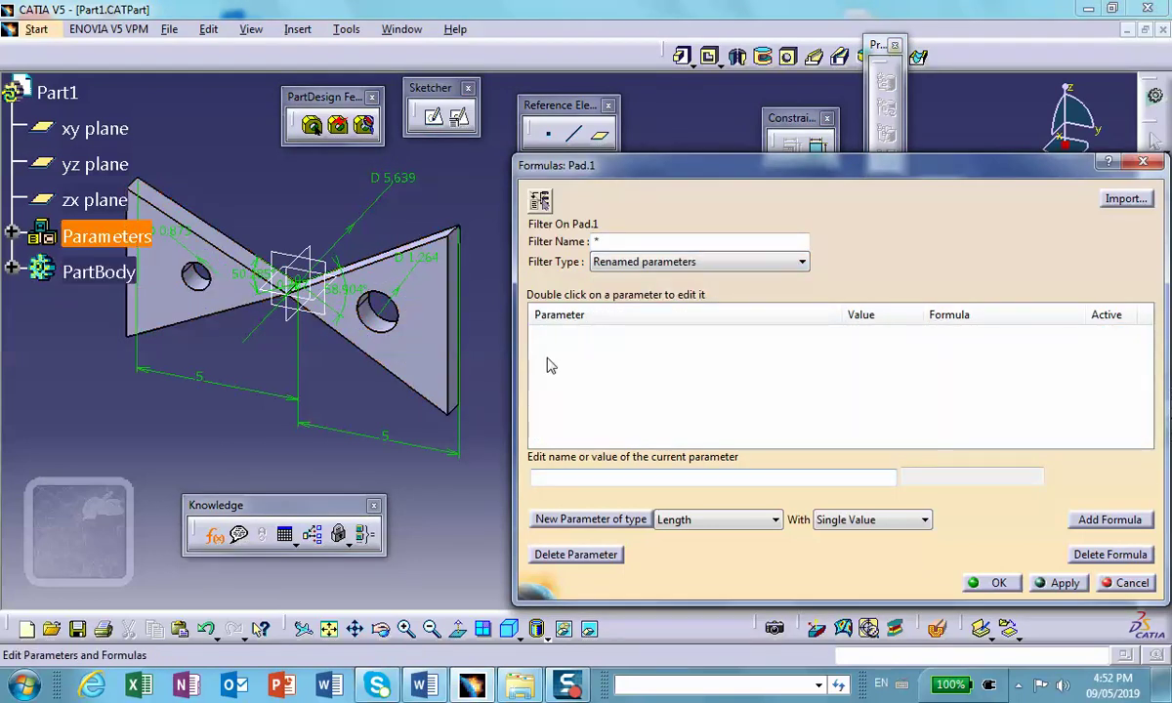
click(578, 524)
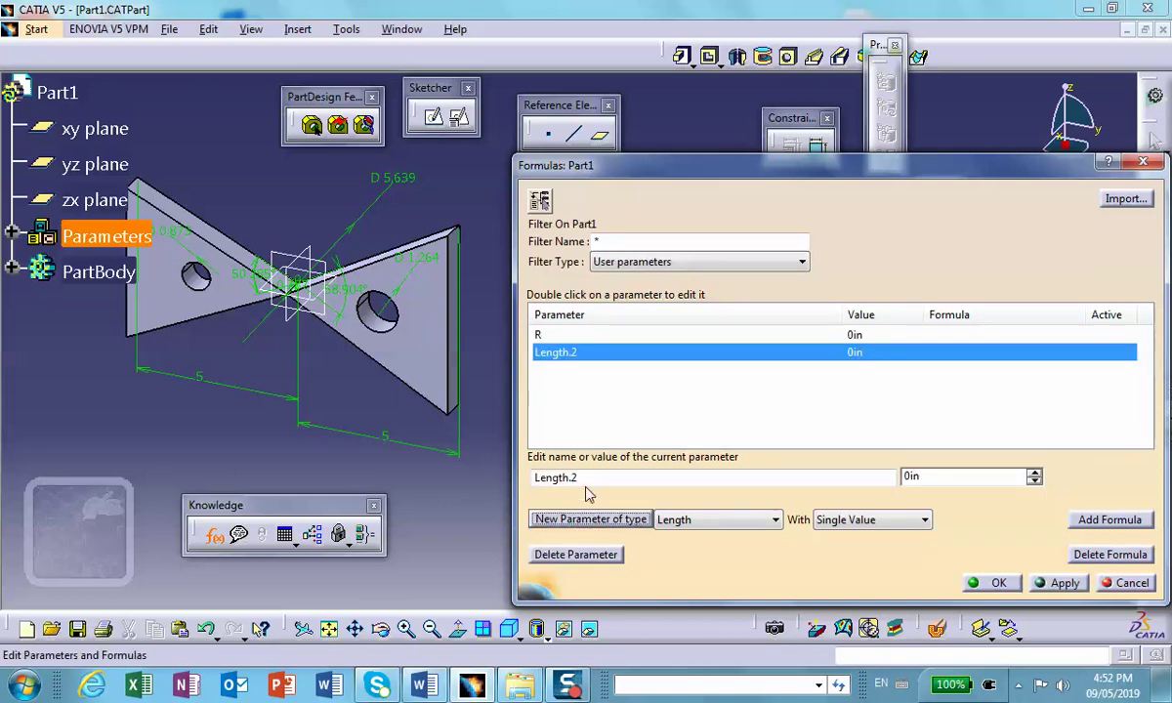
Set the value of the user parameter R to 5.6 in.
click(541, 335)
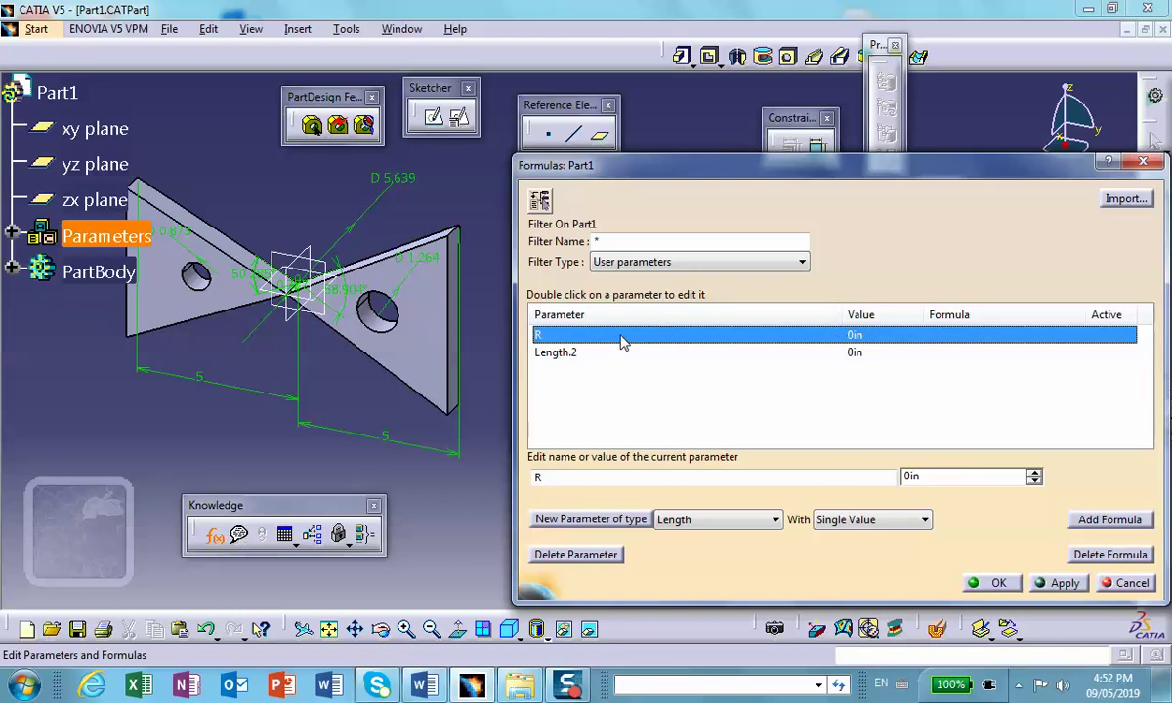
drag(942, 475, 835, 477)
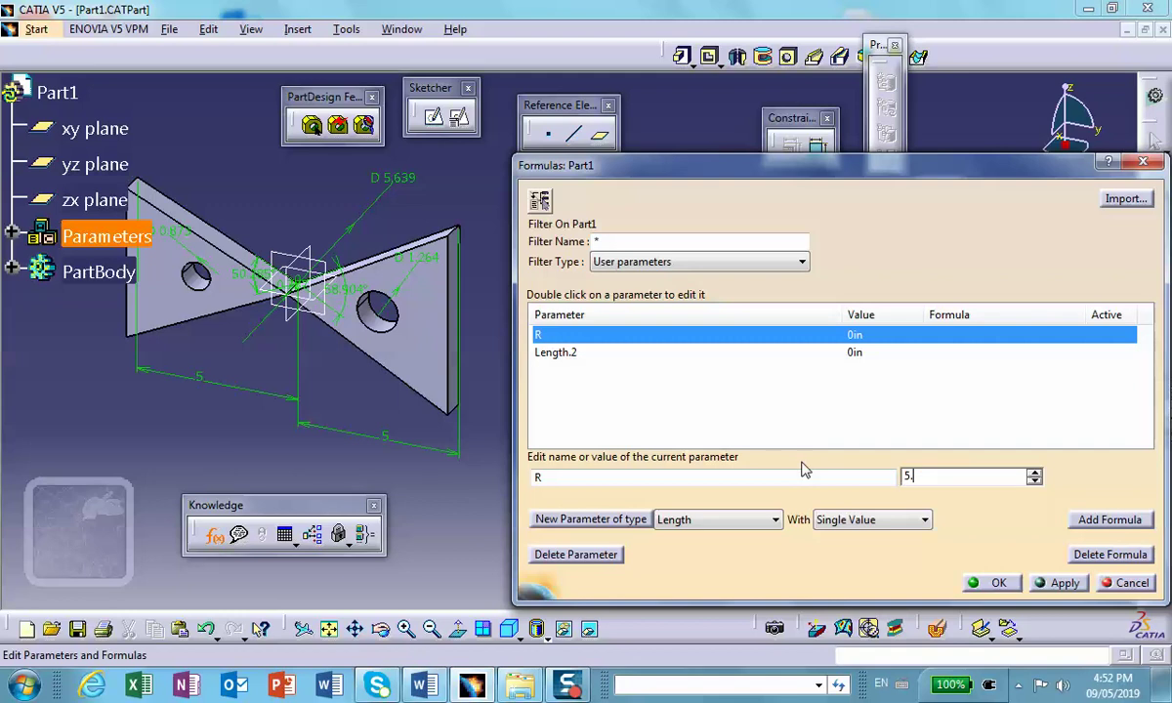
text(5.6)
key(Return)
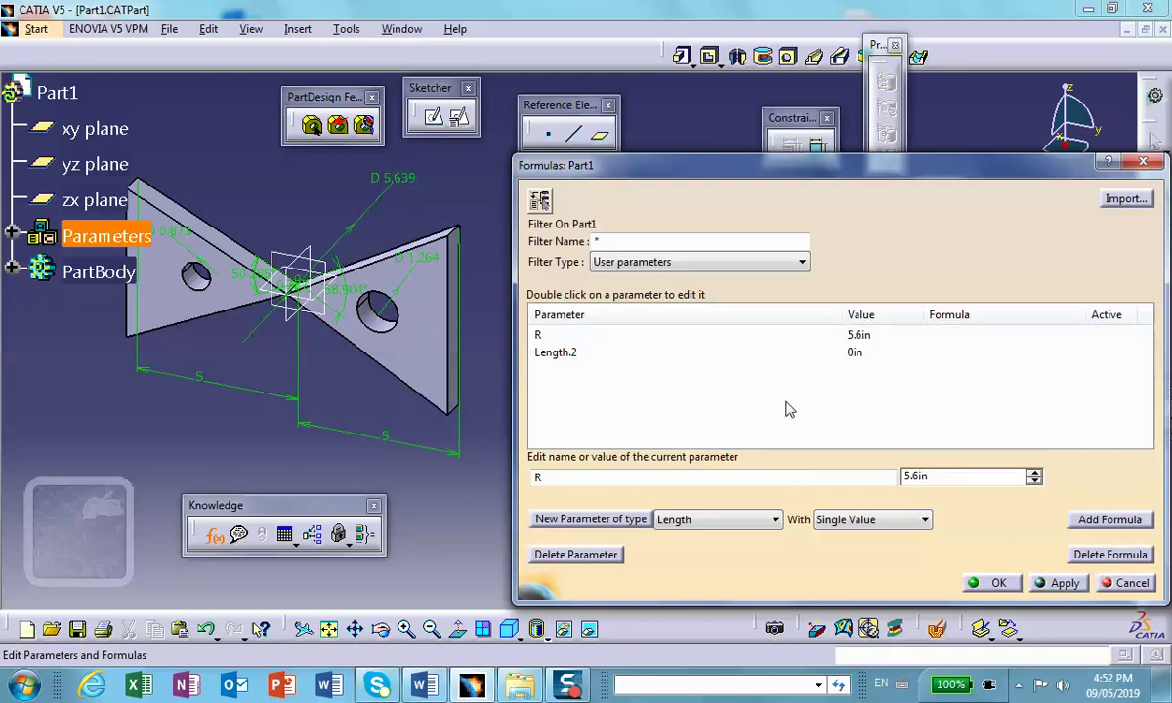
Set the user parameter R to 2.5 in and apply it.
click(574, 354)
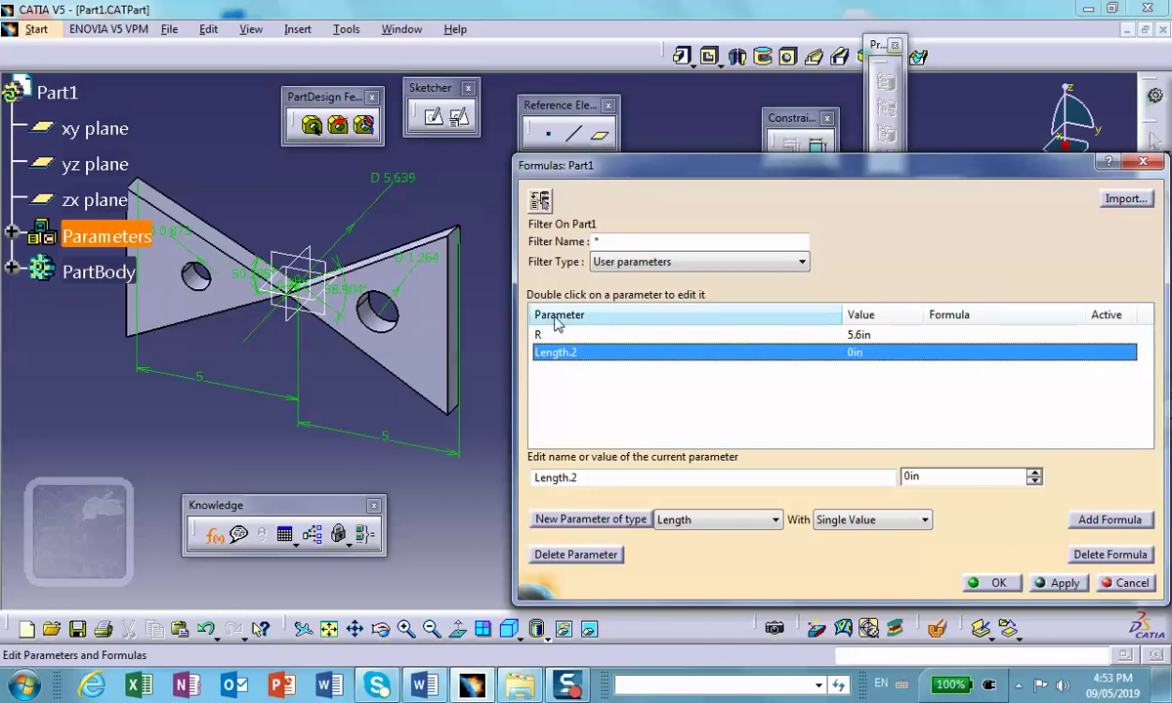
click(855, 335)
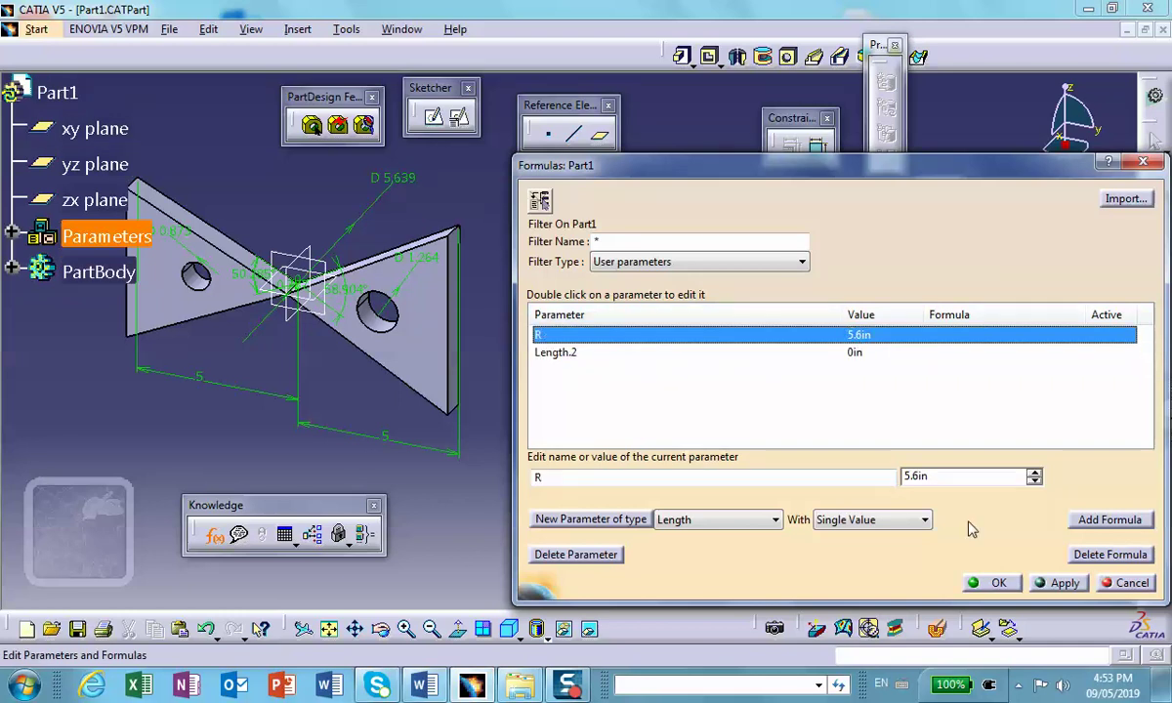
drag(941, 485, 845, 465)
text(2)
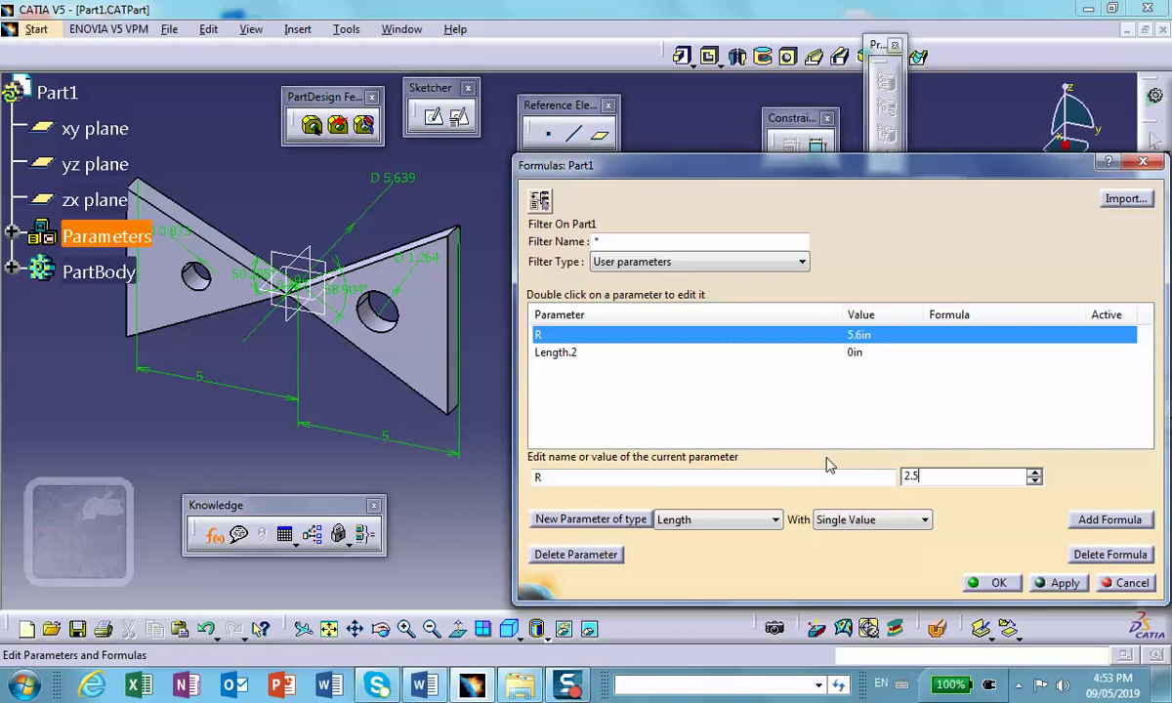
text(.5)
click(1058, 583)
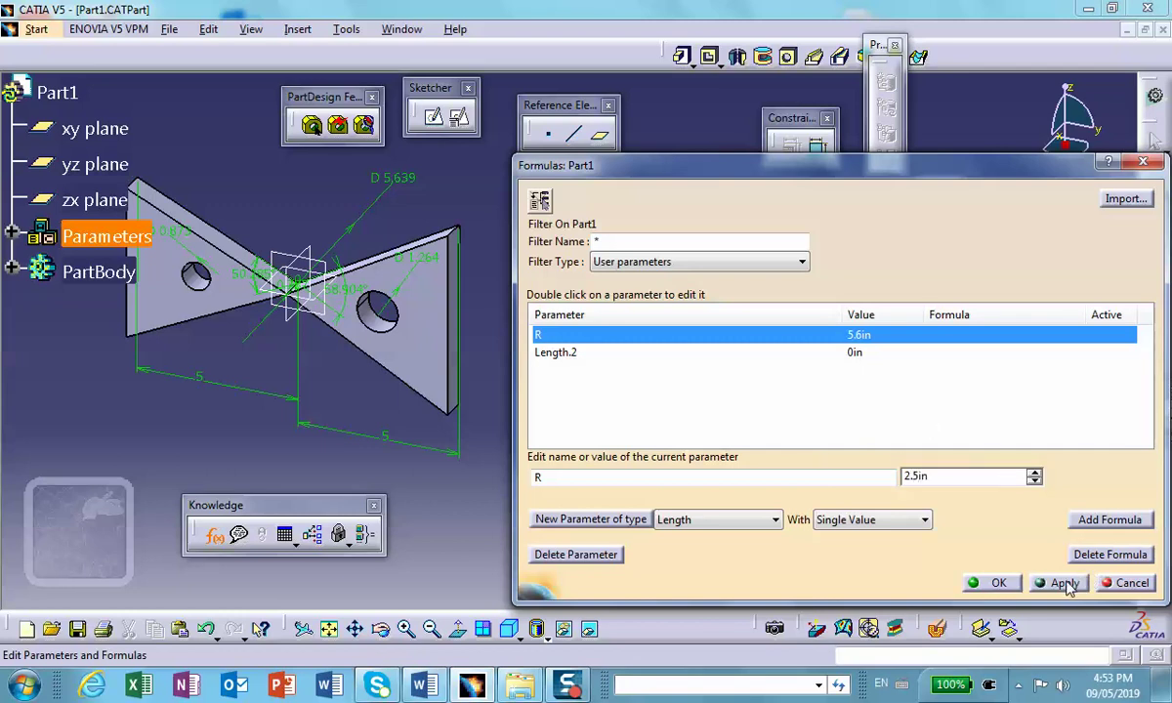
Rename the second Length user parameter to R1, set its value to 0.7 in and apply it.
click(838, 353)
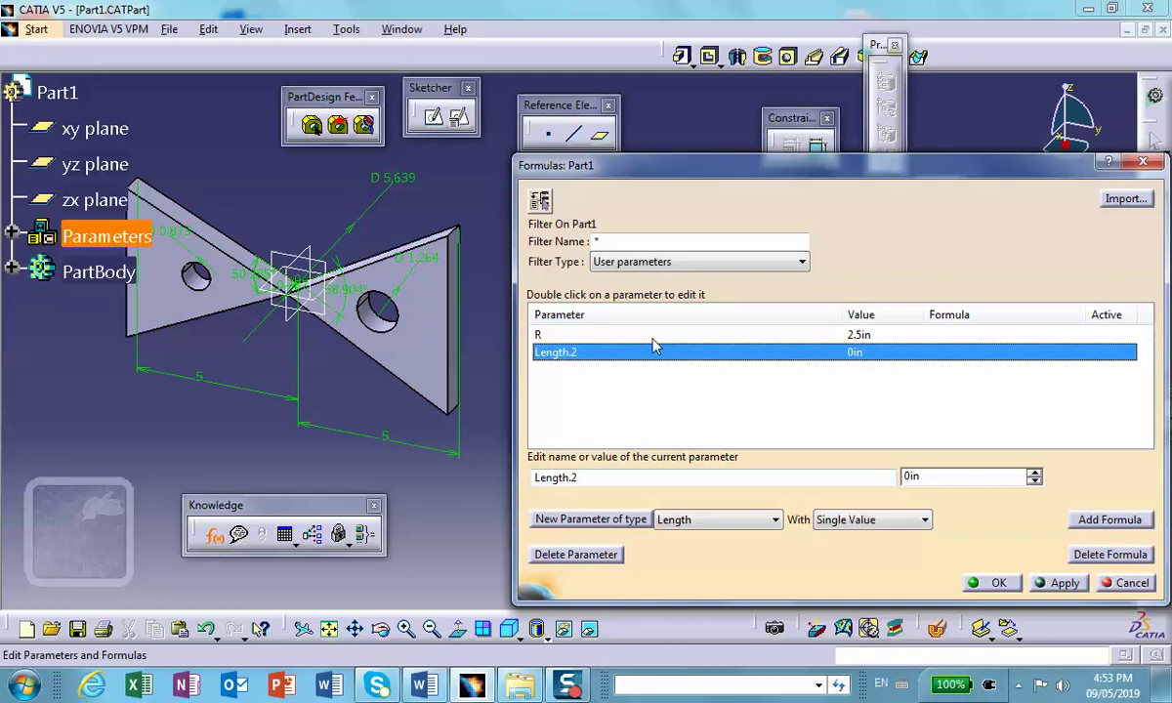
drag(582, 478, 508, 469)
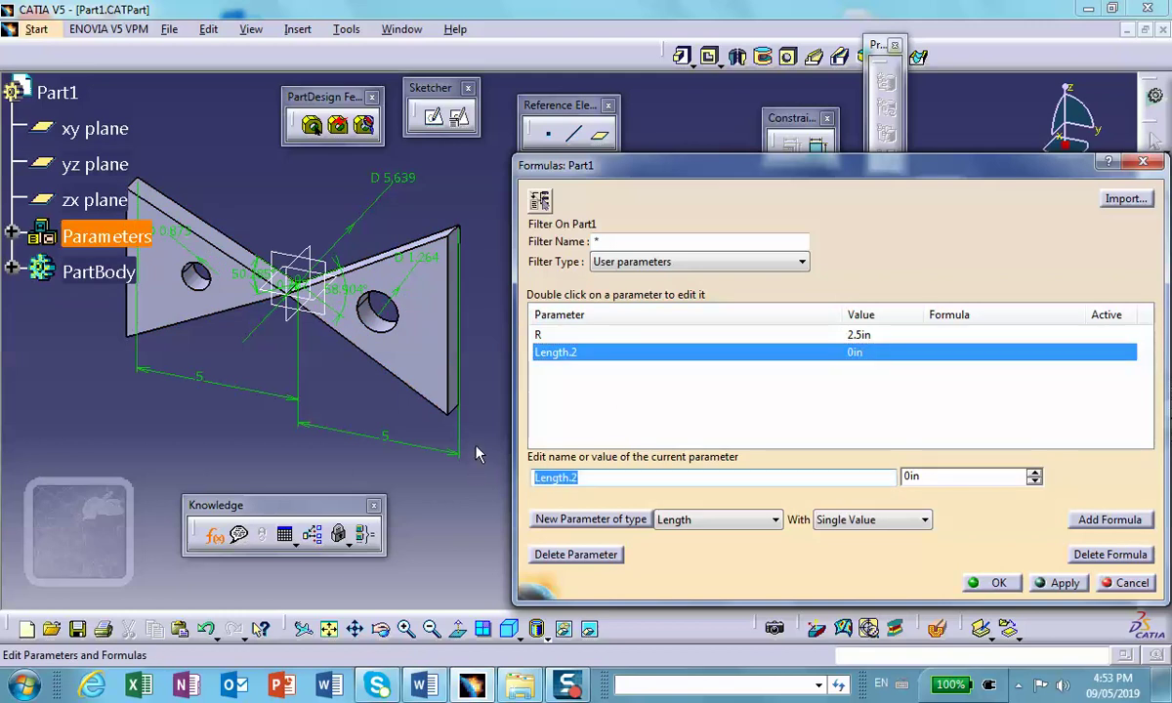
text(R1)
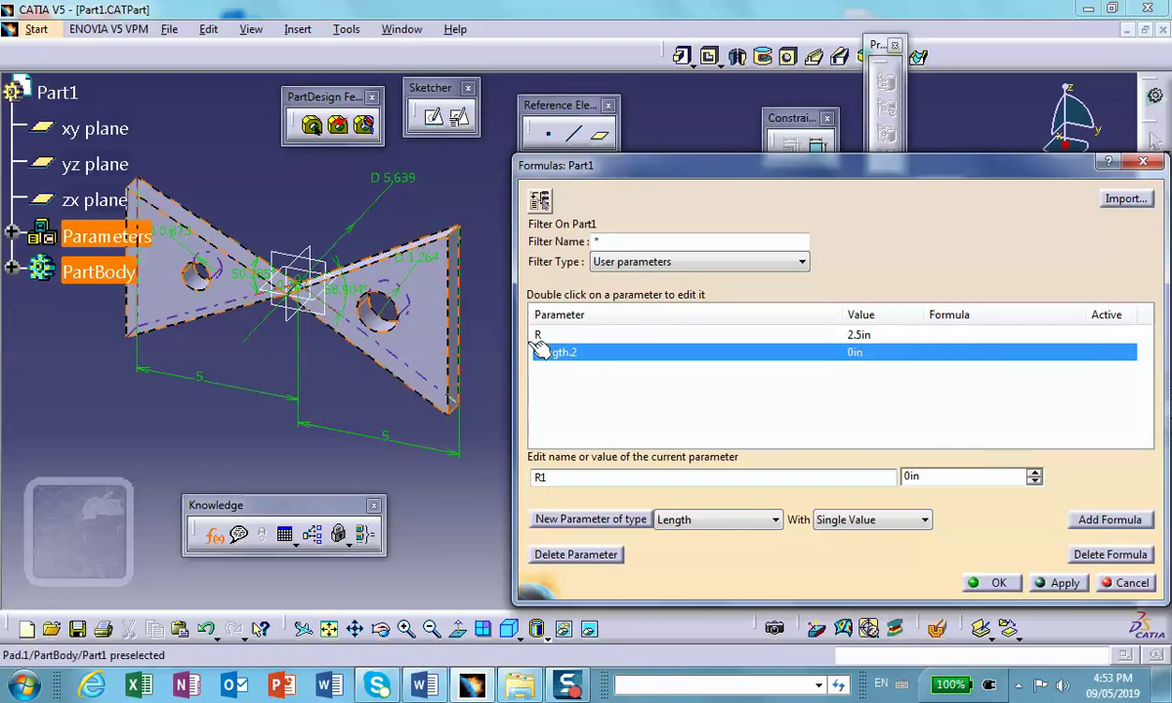
drag(934, 476, 818, 475)
key(BackSpace)
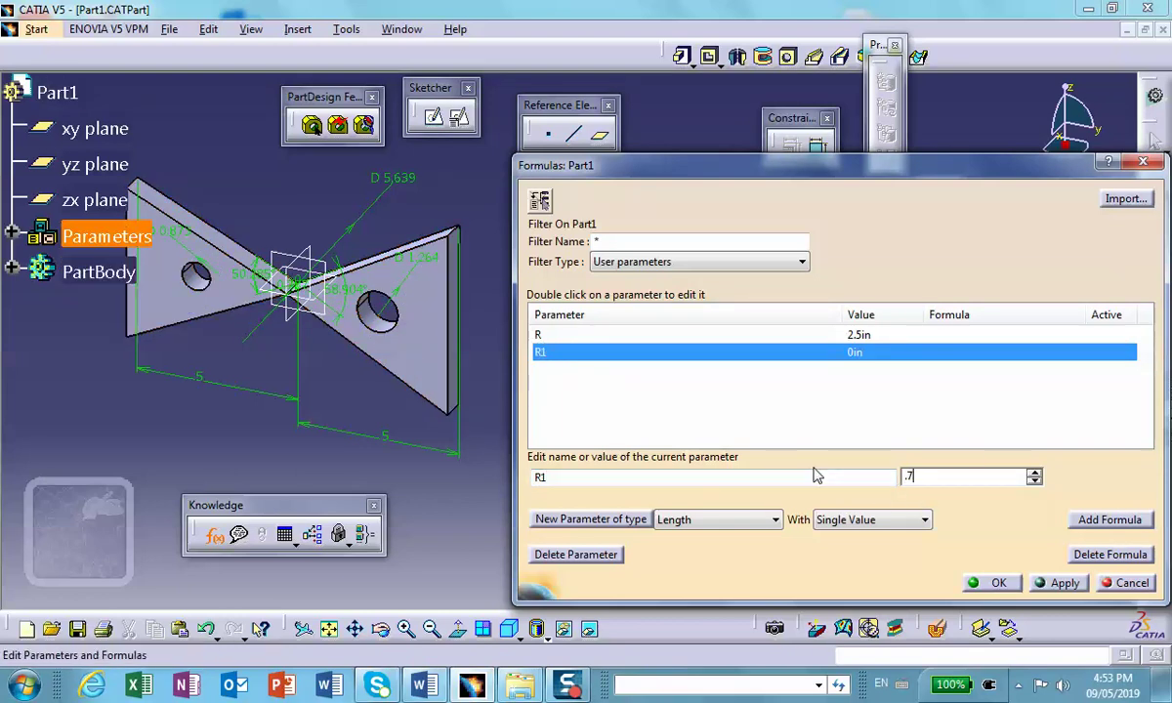
text(.7)
click(1061, 583)
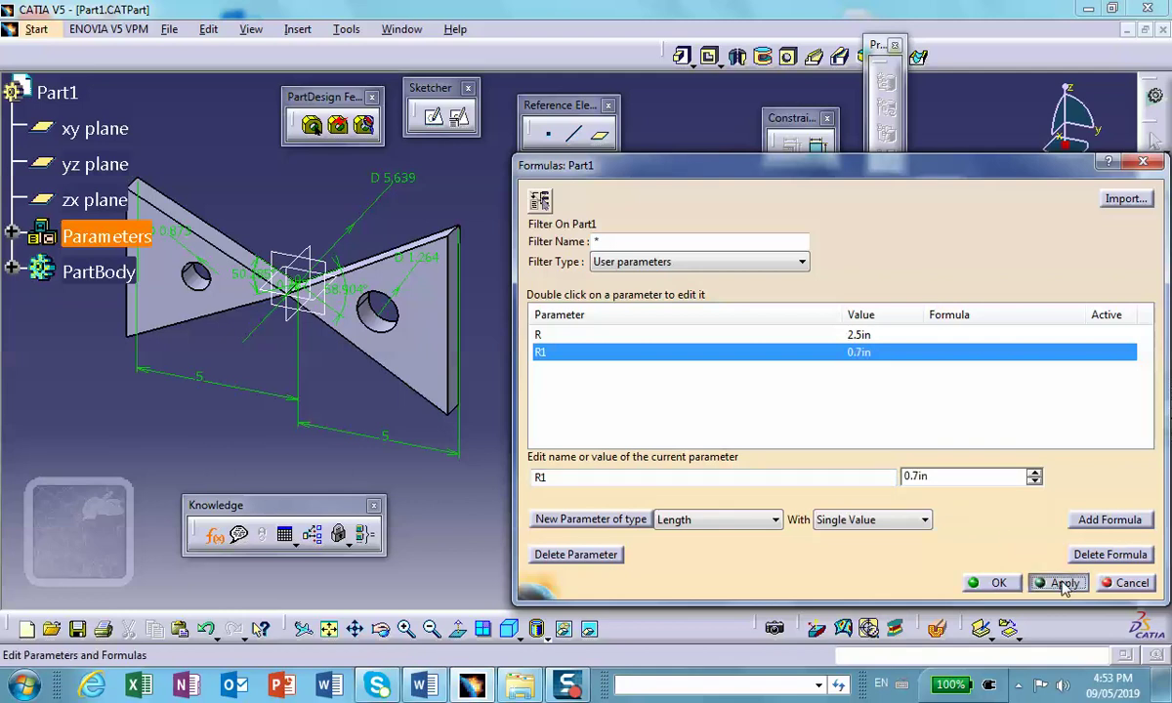
Create a Length user parameter named R2 with a value of 0.5 in and apply it.
click(576, 519)
double_click(566, 477)
text(R2)
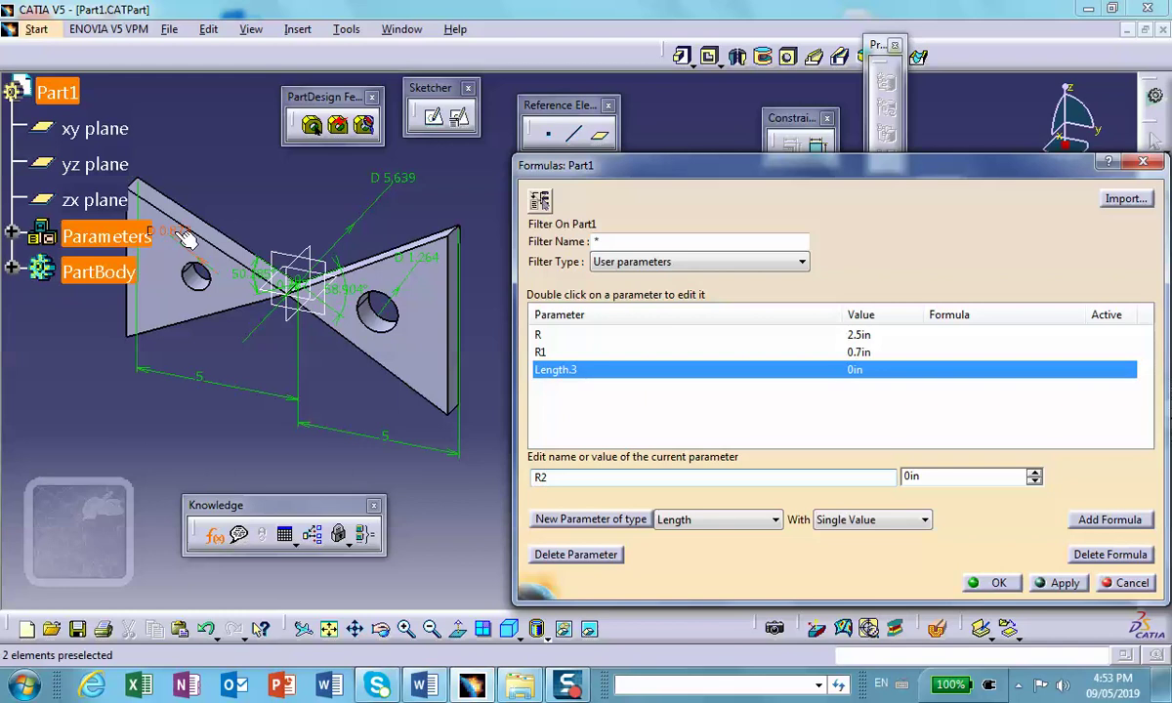
click(933, 477)
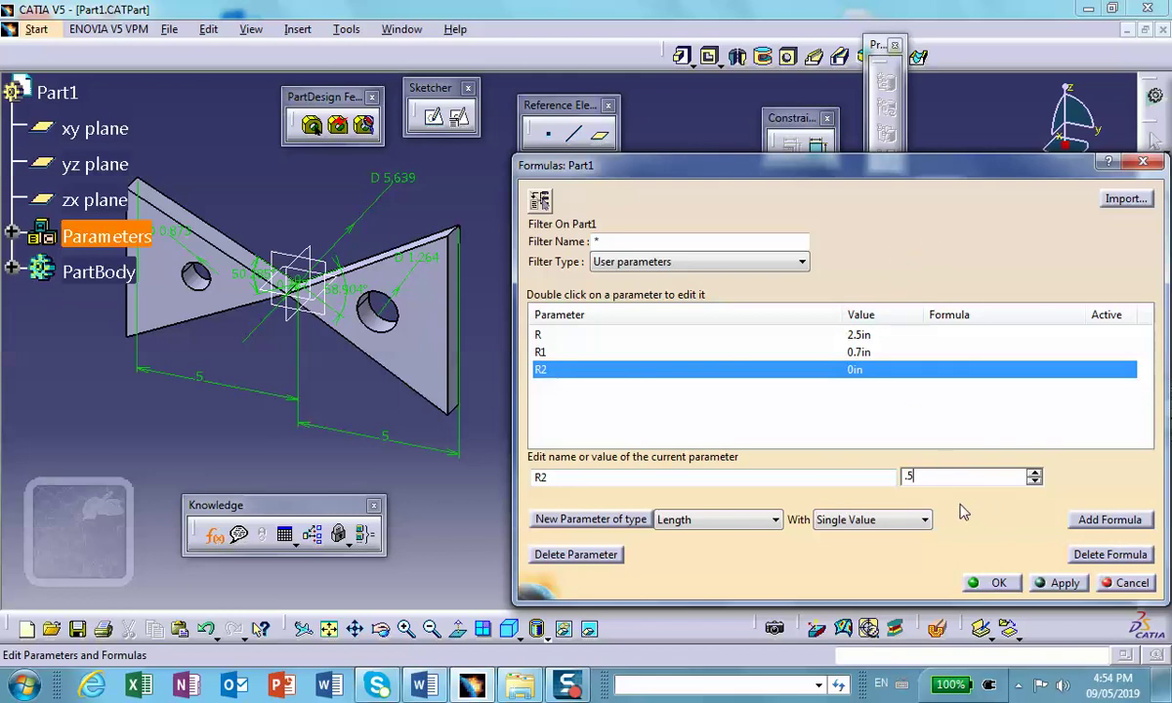
click(1058, 582)
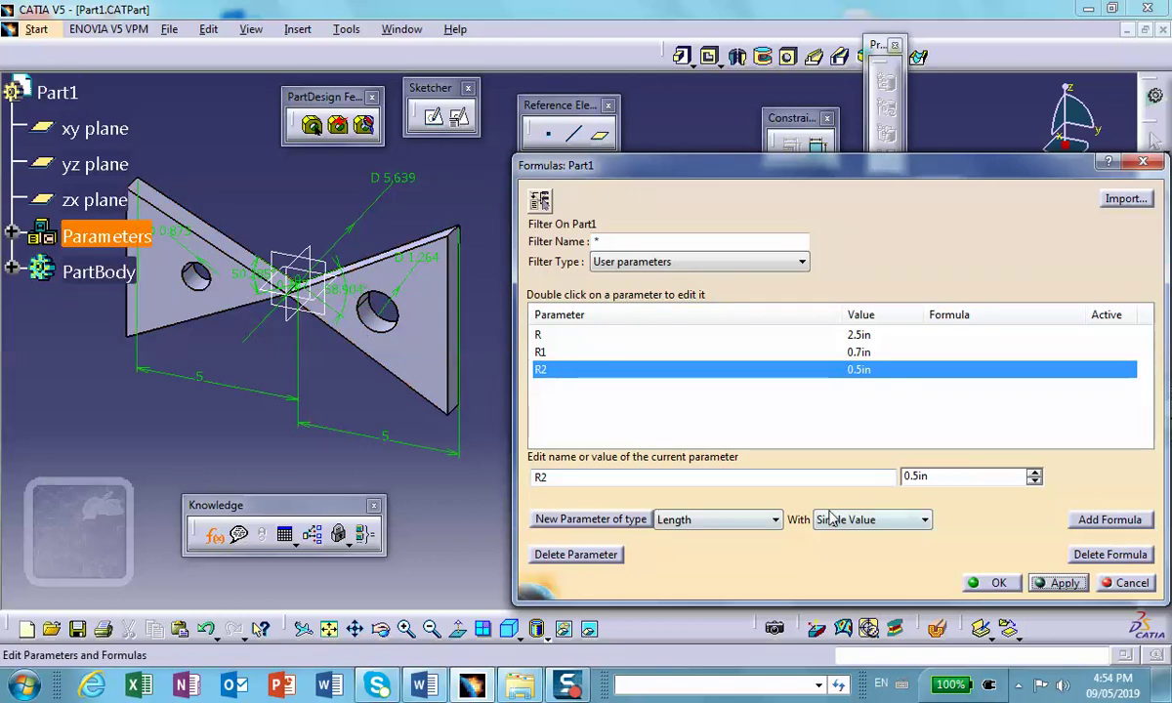
Create a single-value user parameter of type Angle named alfa, set it to 50 deg and apply it.
click(745, 520)
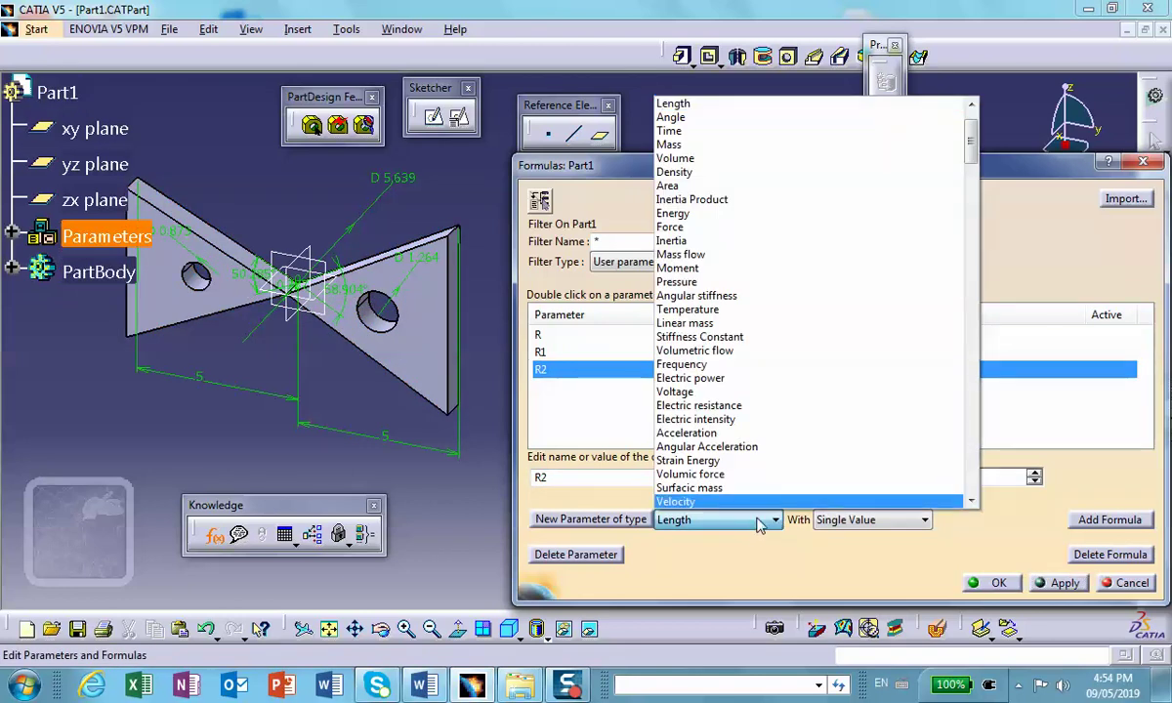
click(762, 119)
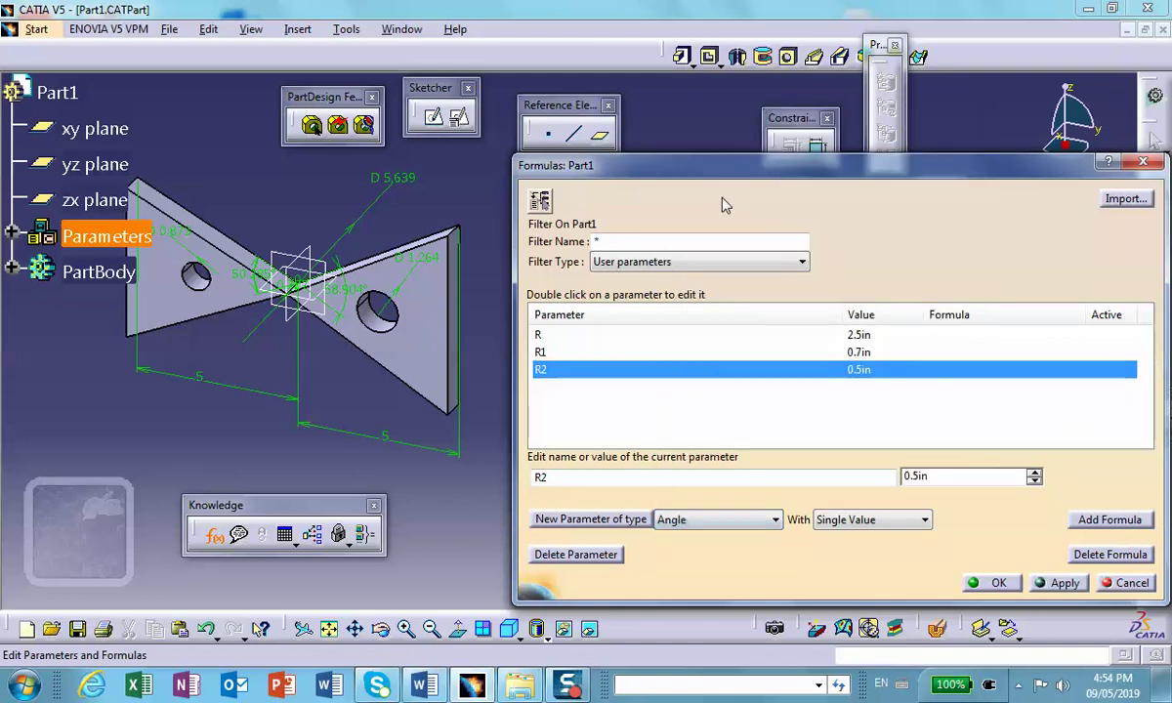
click(589, 523)
drag(589, 479, 501, 471)
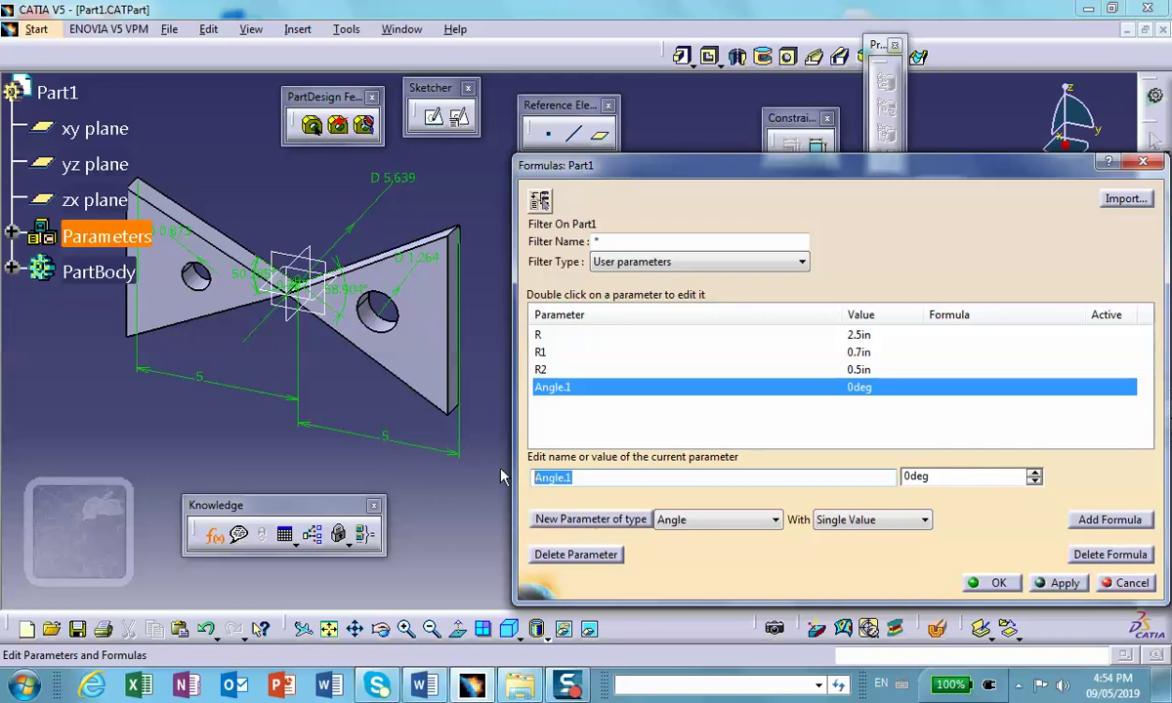
text(alfa)
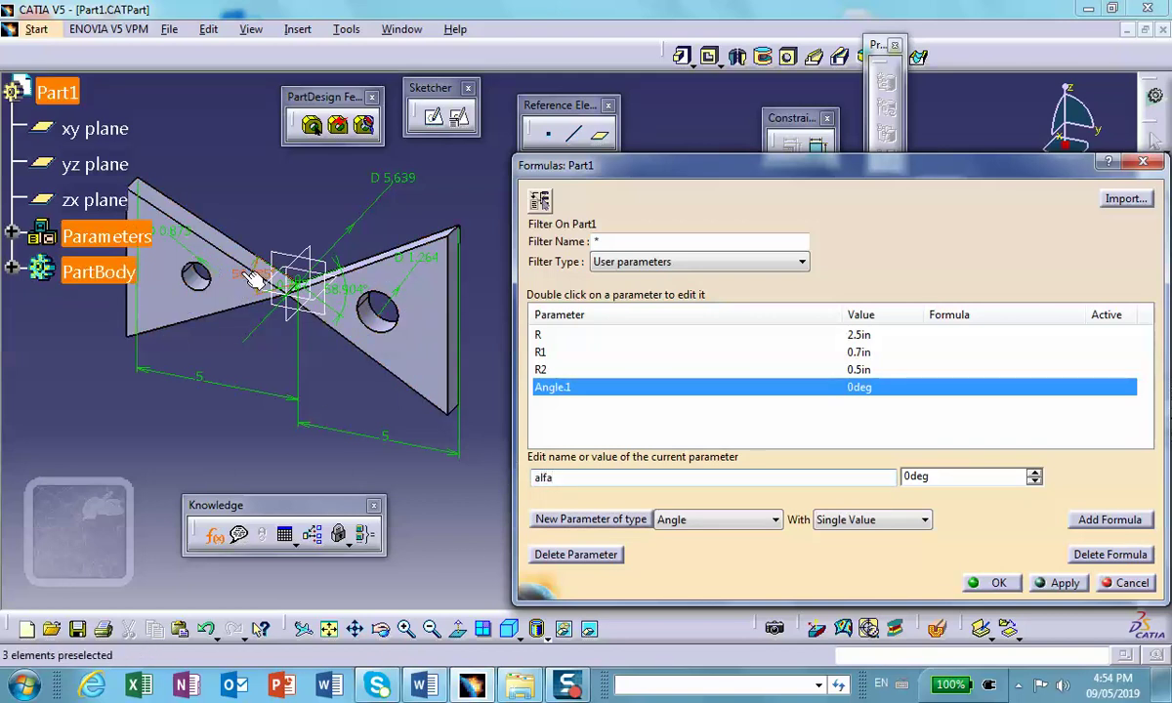
key(Tab)
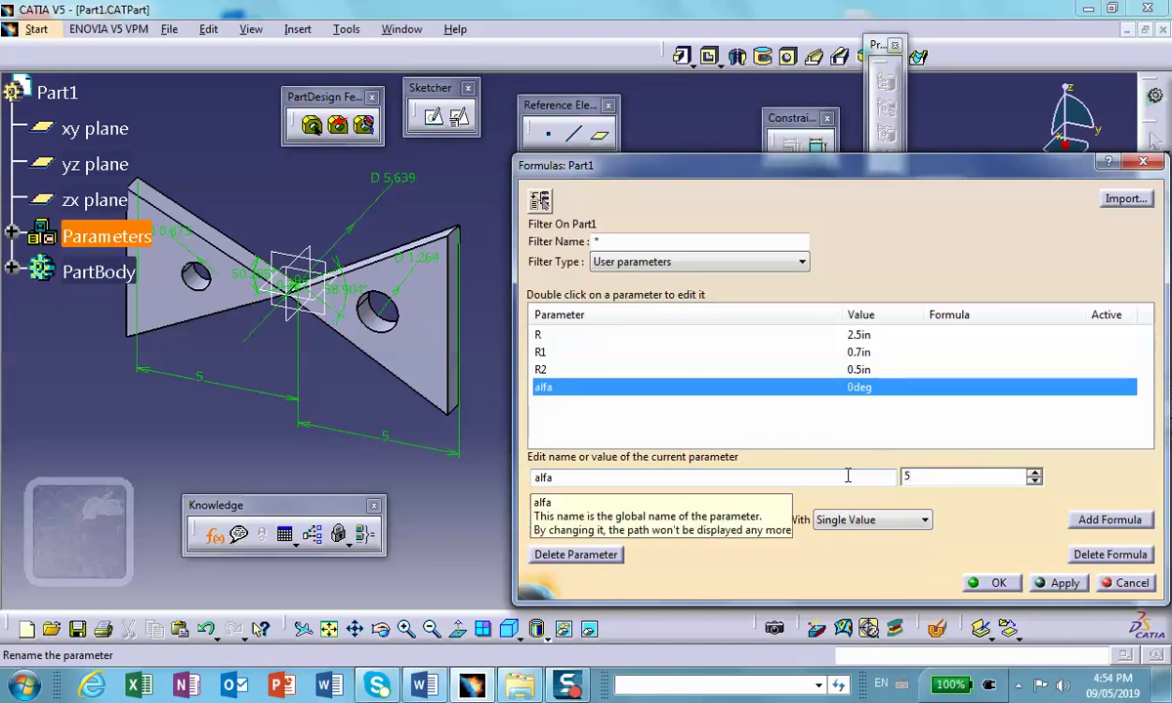
click(1059, 584)
Create another Angle user parameter named brta, set it to 60 deg and apply it.
click(578, 519)
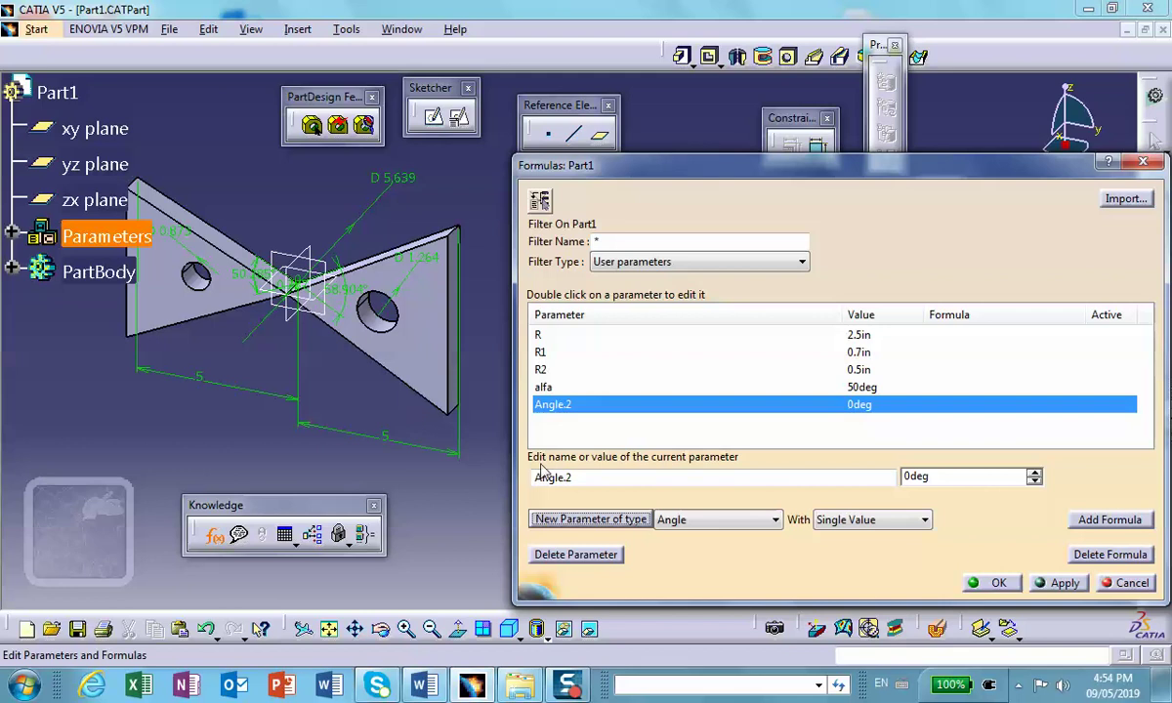
double_click(589, 477)
text(brta)
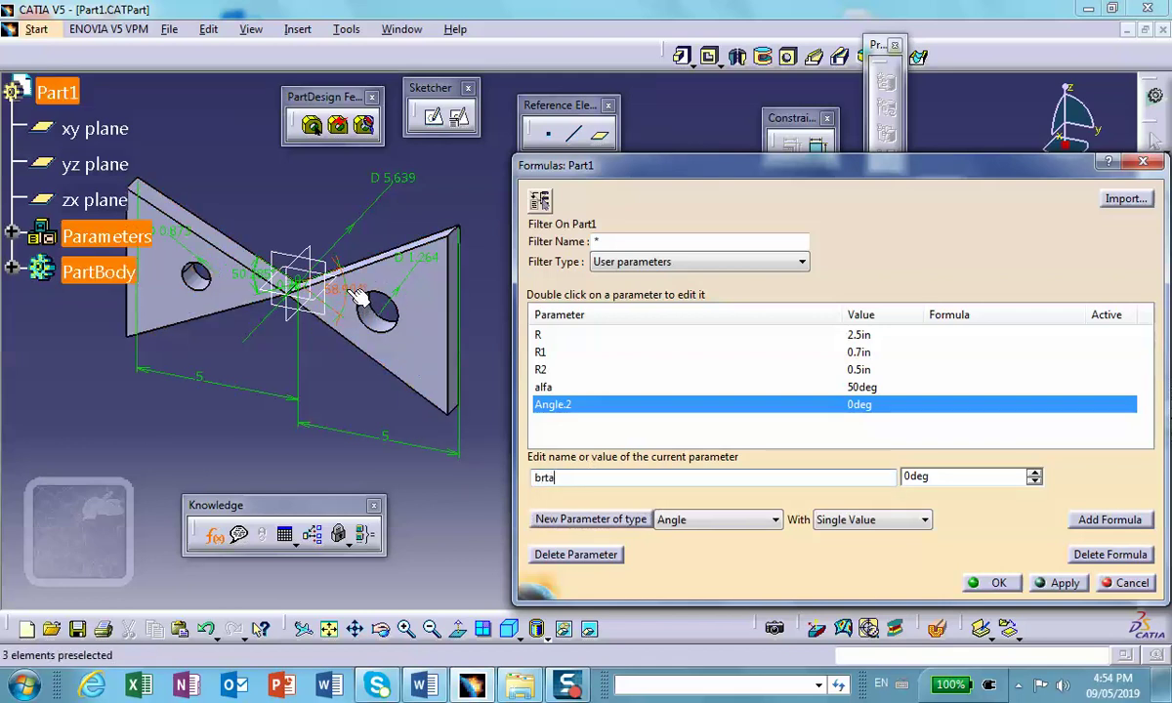
click(955, 478)
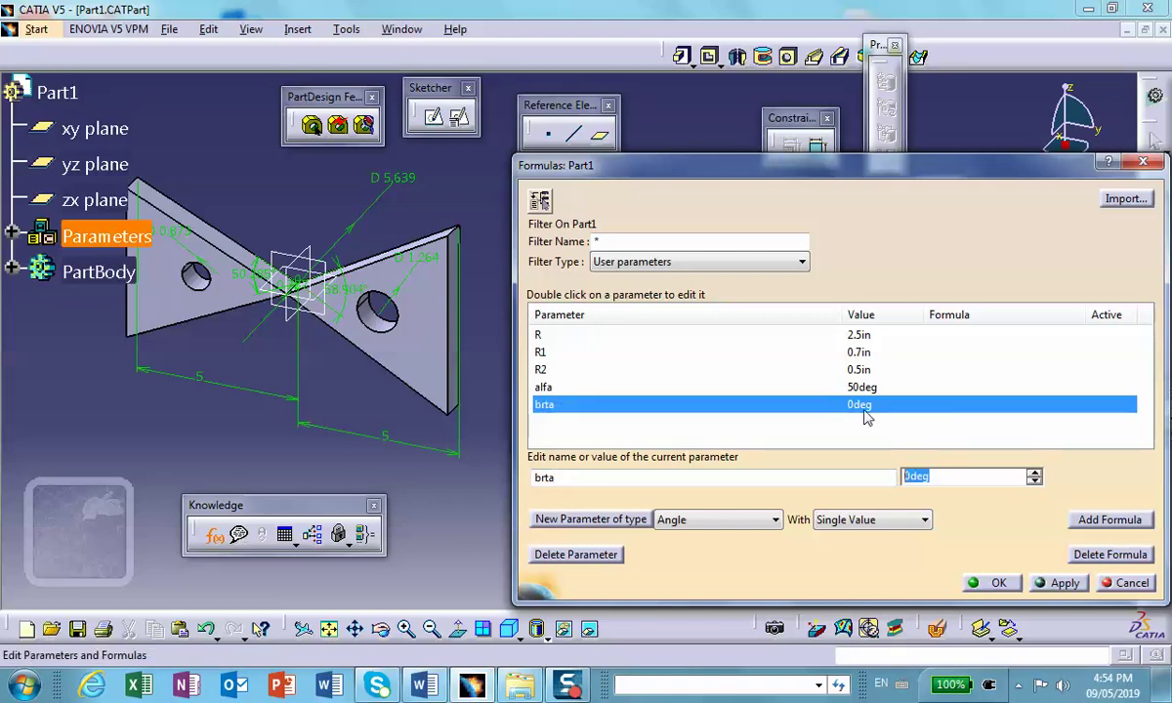
click(1059, 583)
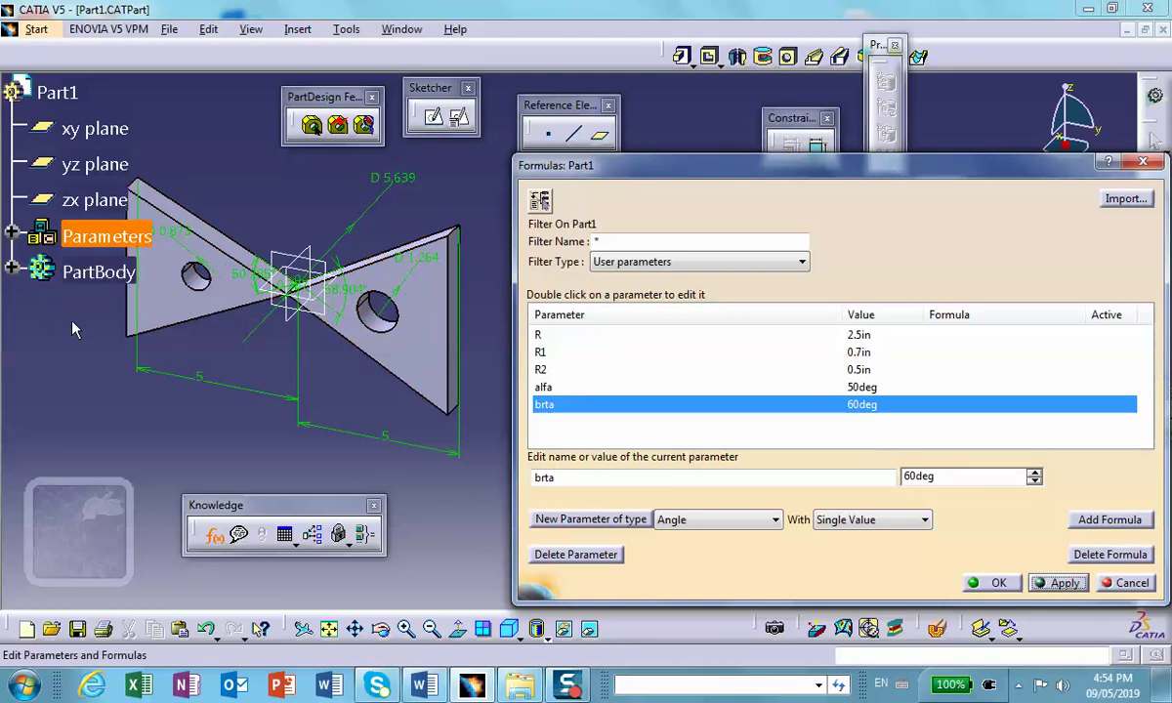
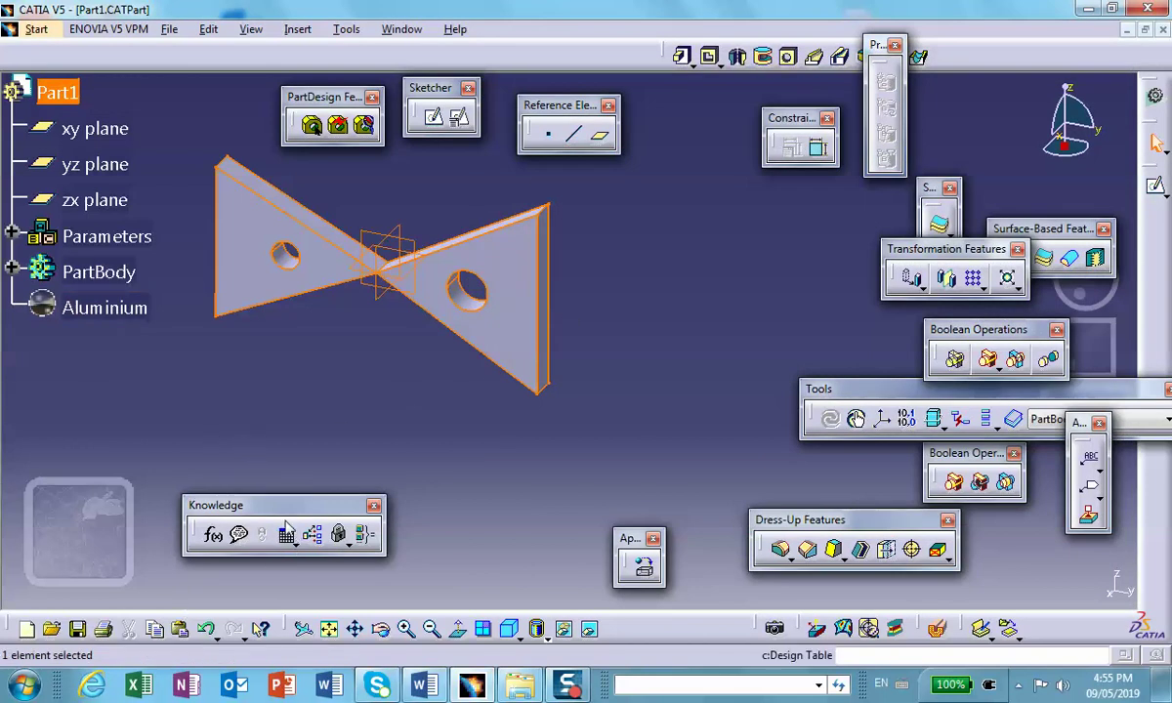
Open the part's formula list and filter it to show only the renamed parameters.
click(211, 537)
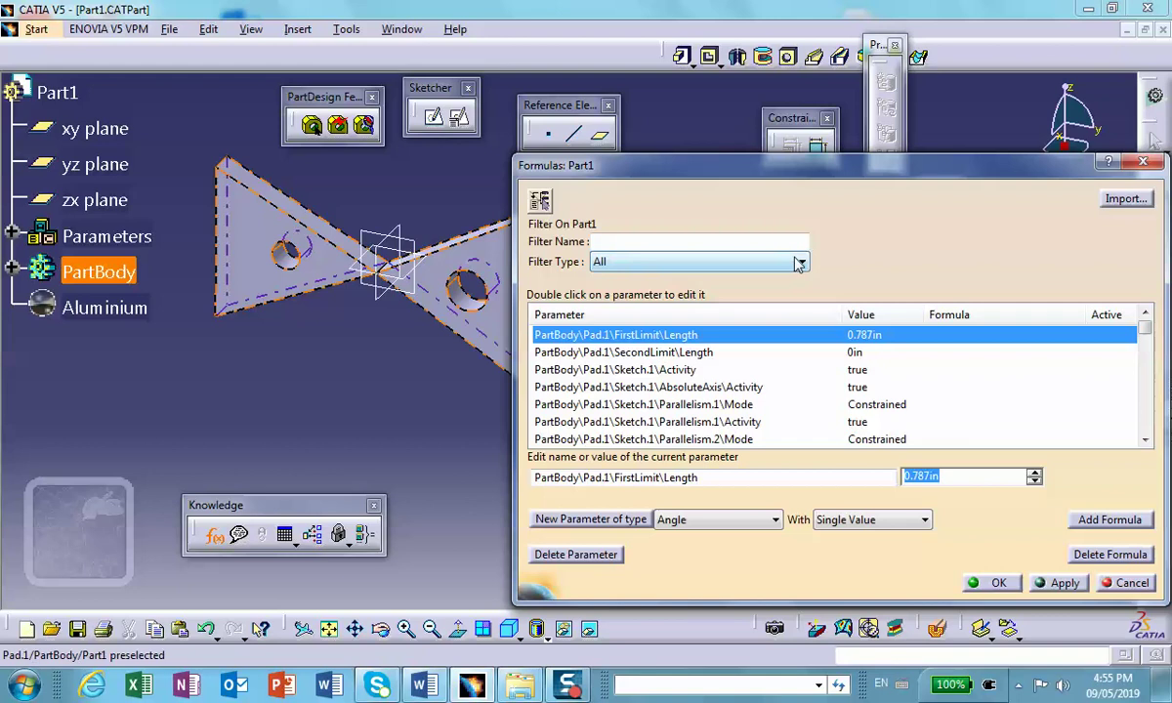
click(747, 262)
click(639, 295)
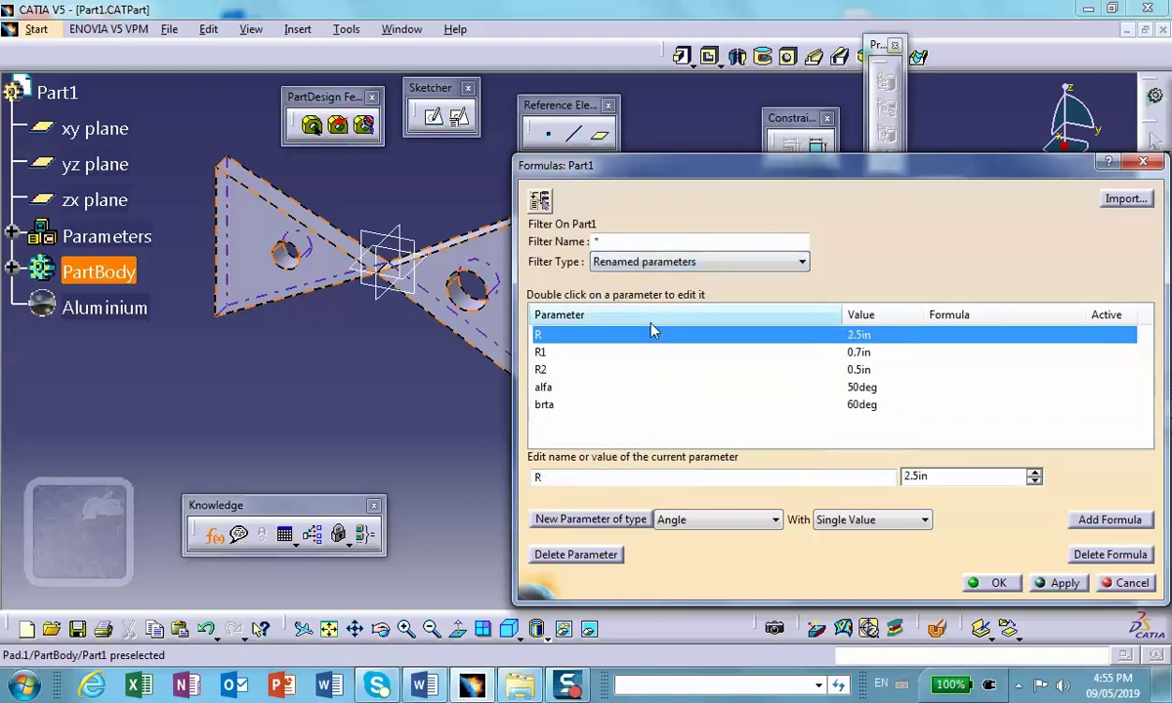
click(645, 432)
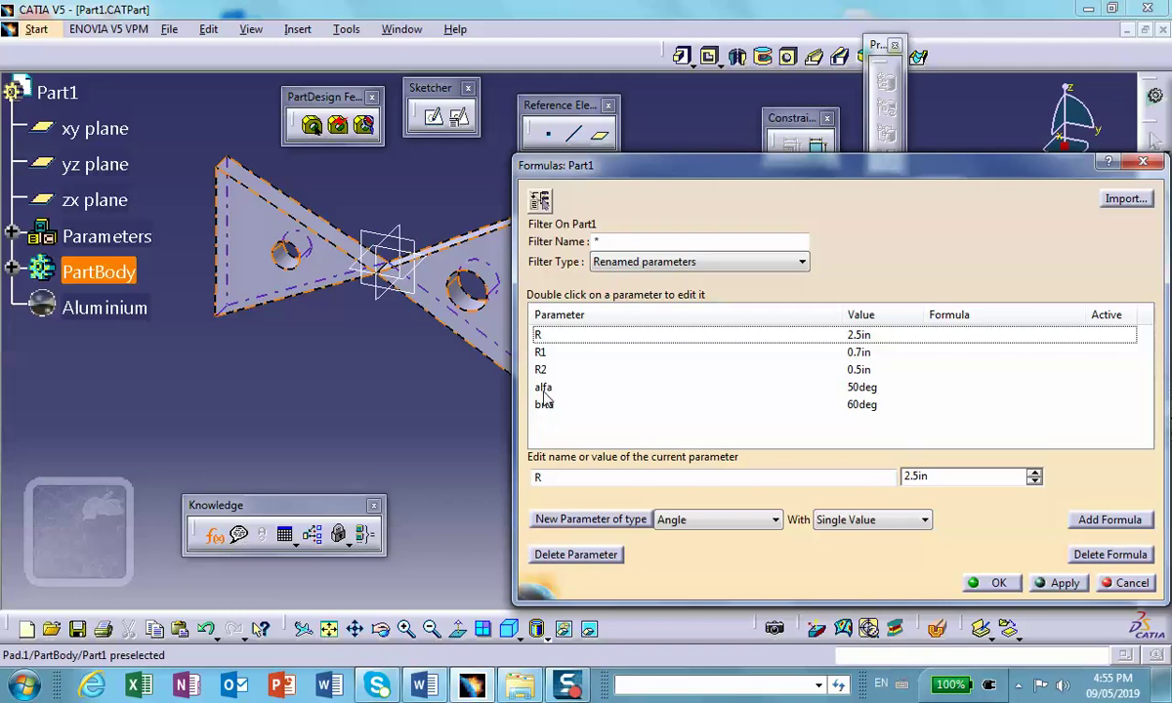
Create a single-value user parameter of type String named mymat, set its value to Gold and apply it.
click(774, 521)
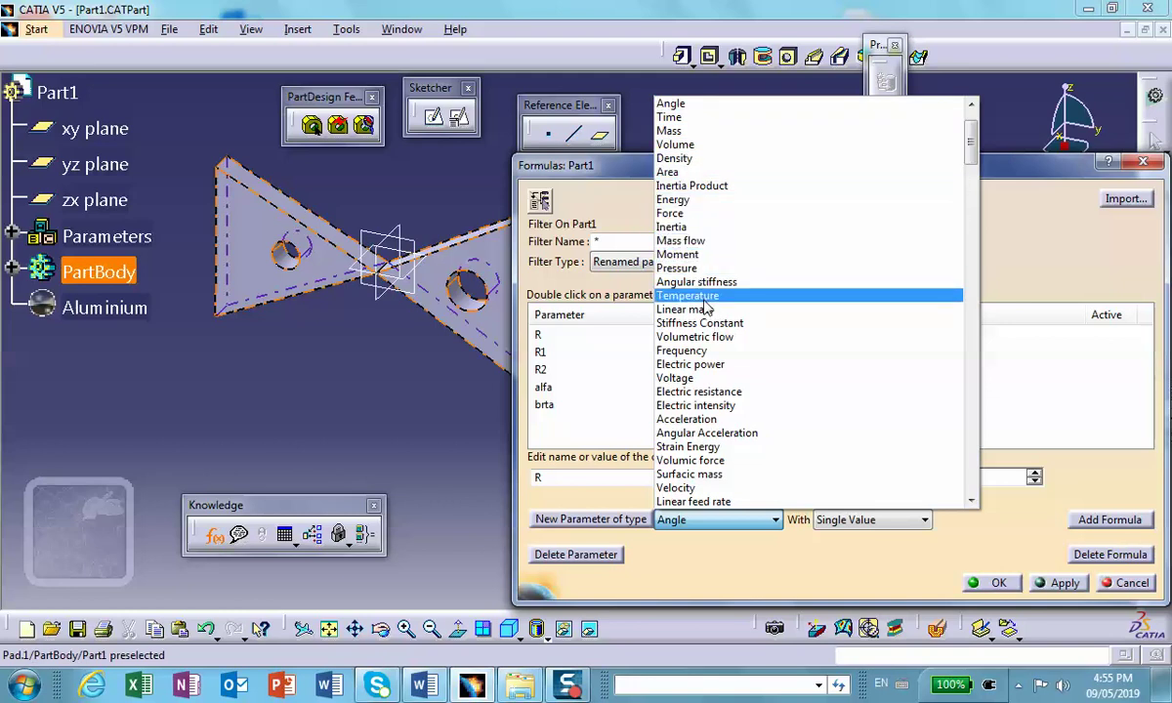
scroll(707, 308, down, 6)
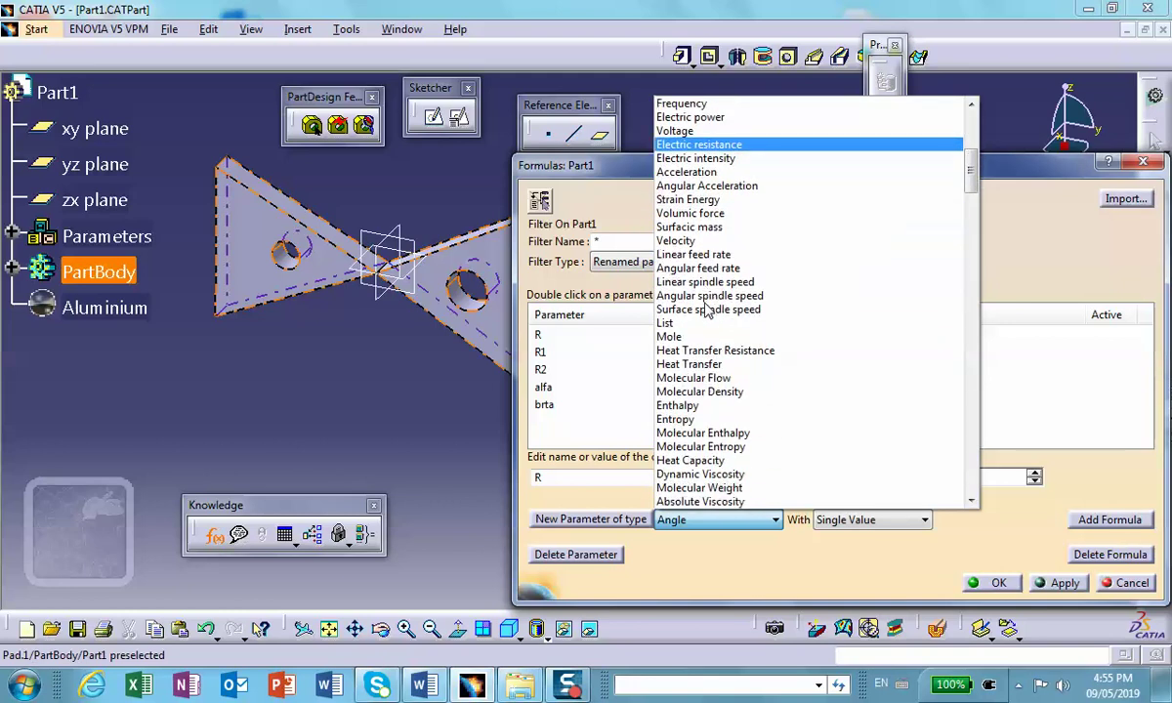
scroll(707, 309, down, 4)
scroll(734, 288, up, 7)
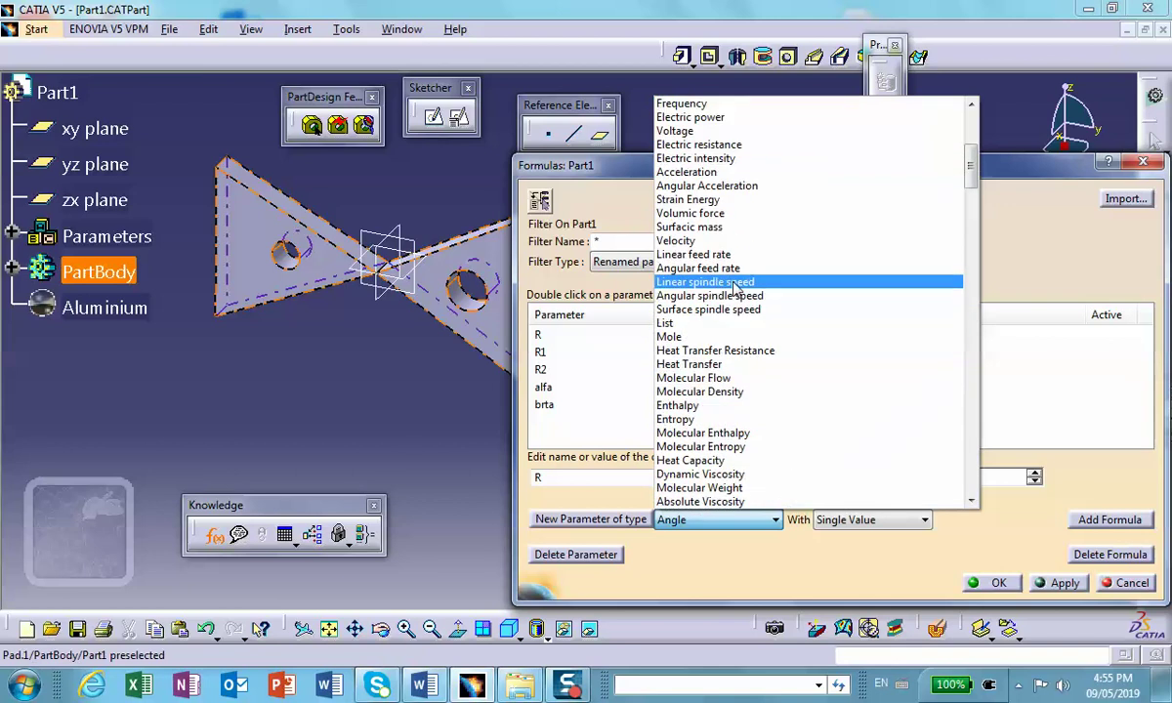
scroll(734, 283, up, 5)
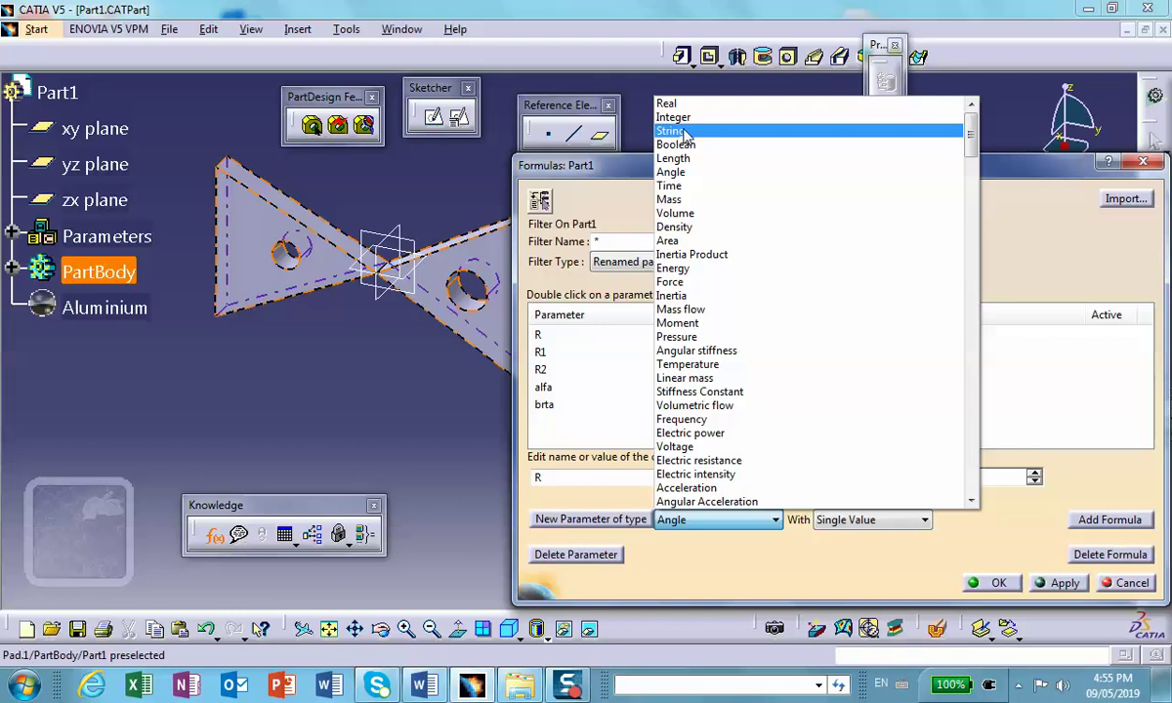
click(686, 132)
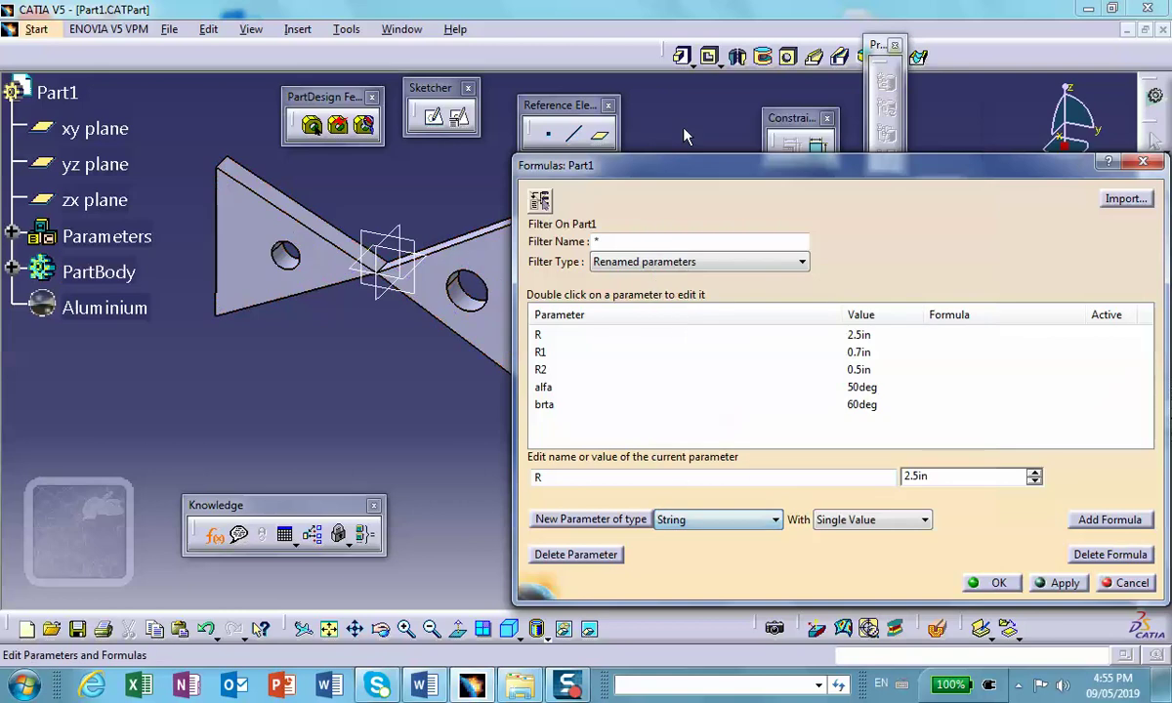
click(576, 519)
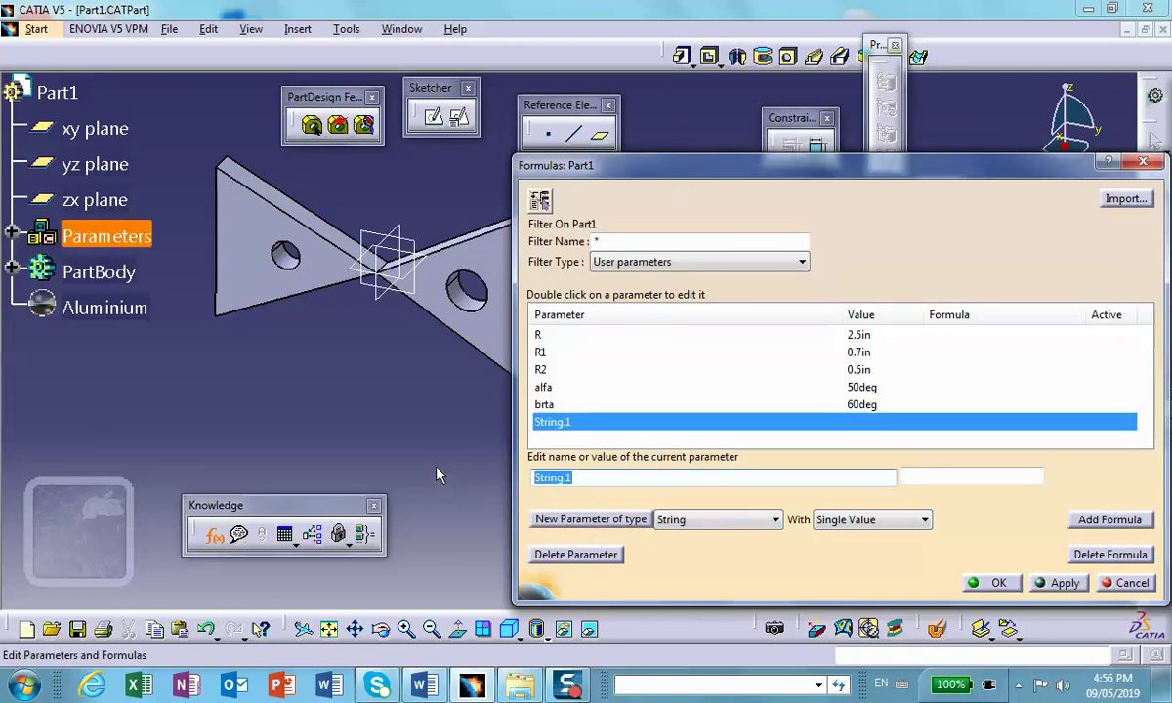
text(mymat)
click(917, 476)
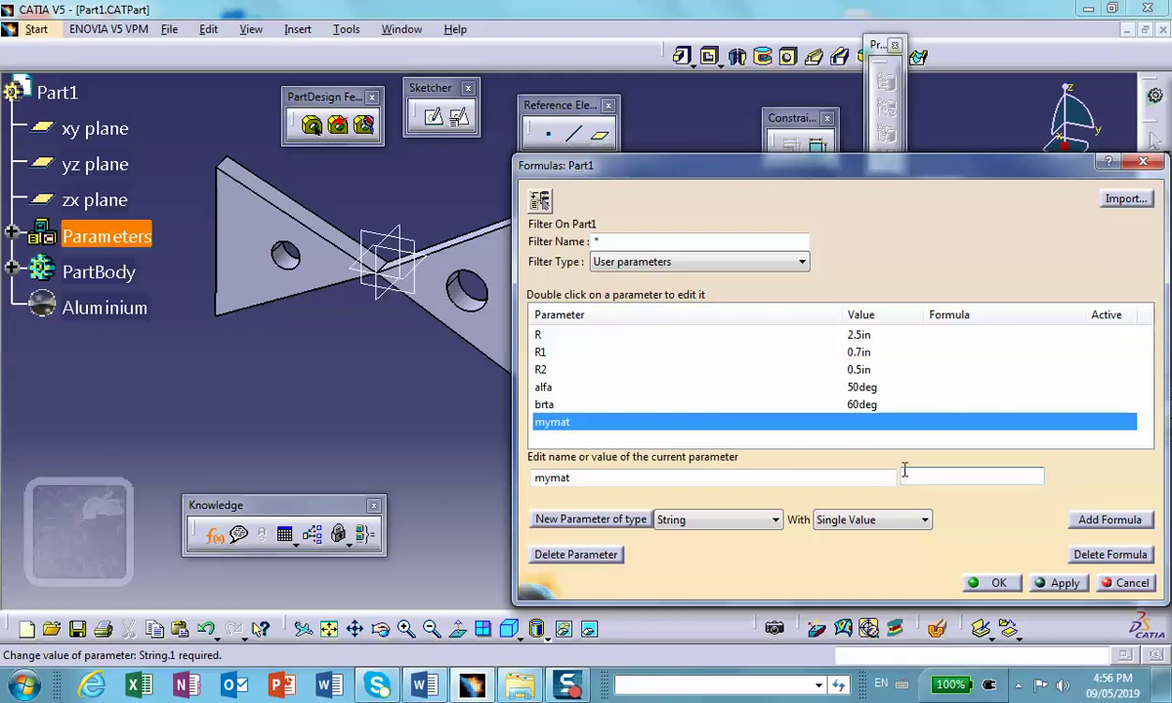
text(Gold)
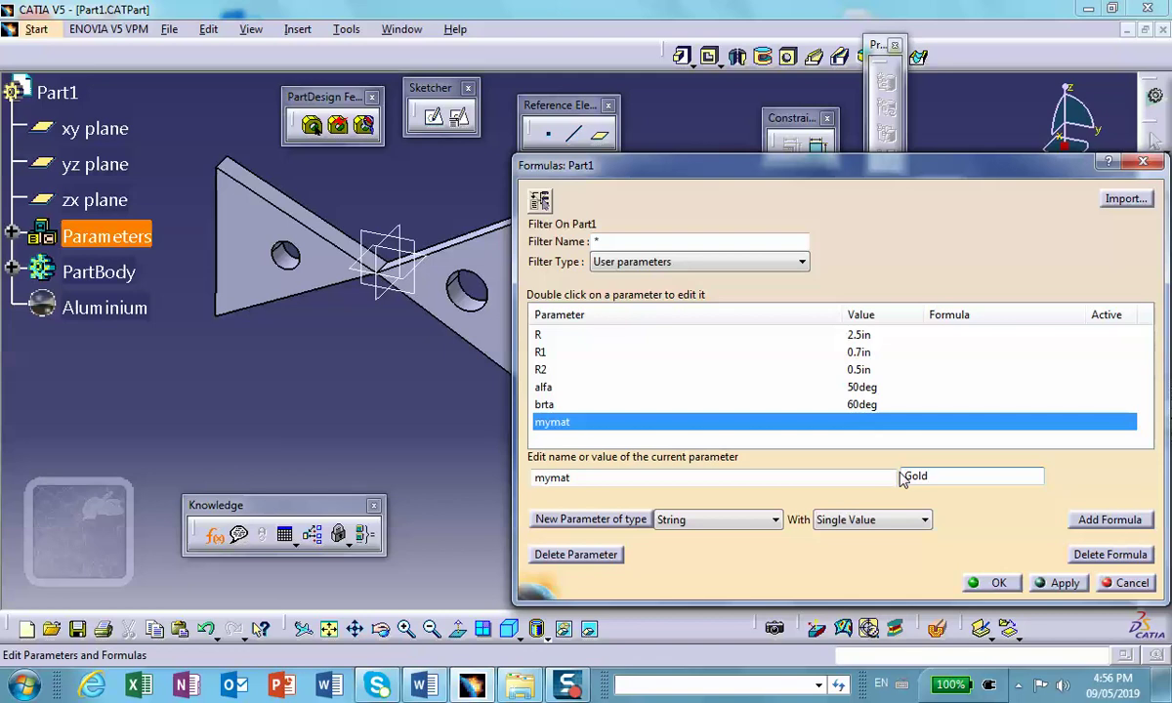
click(1063, 584)
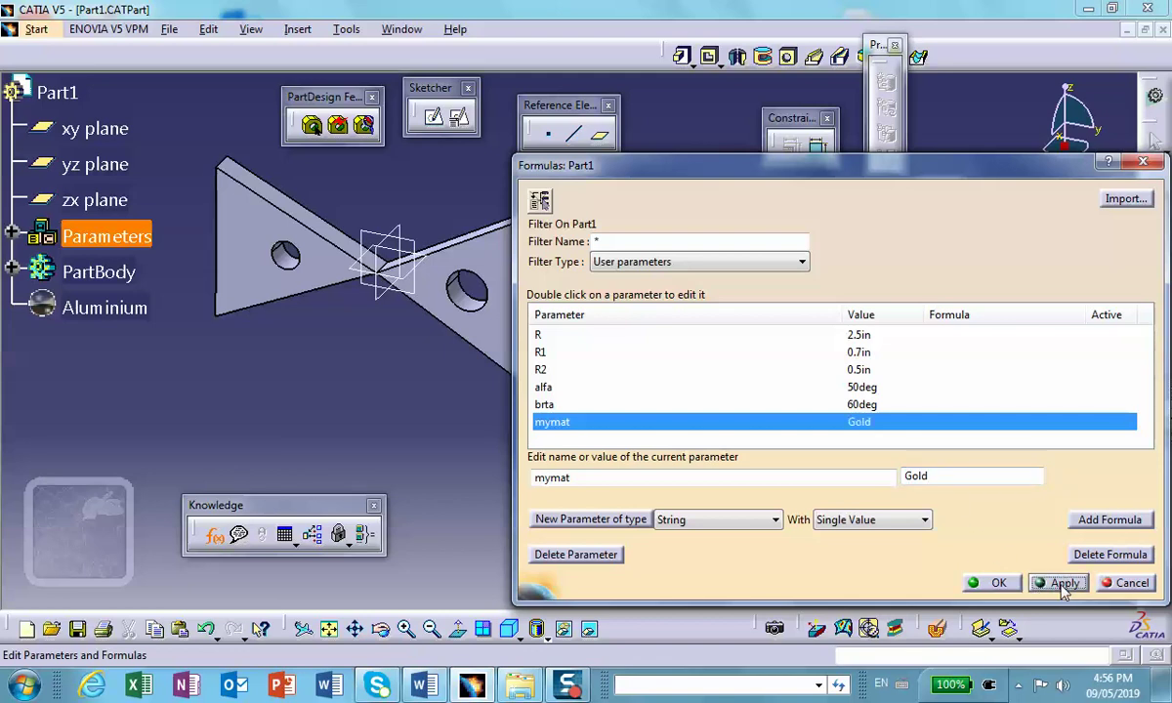
Create another String user parameter named myname, set its value to A001 and apply it.
click(572, 521)
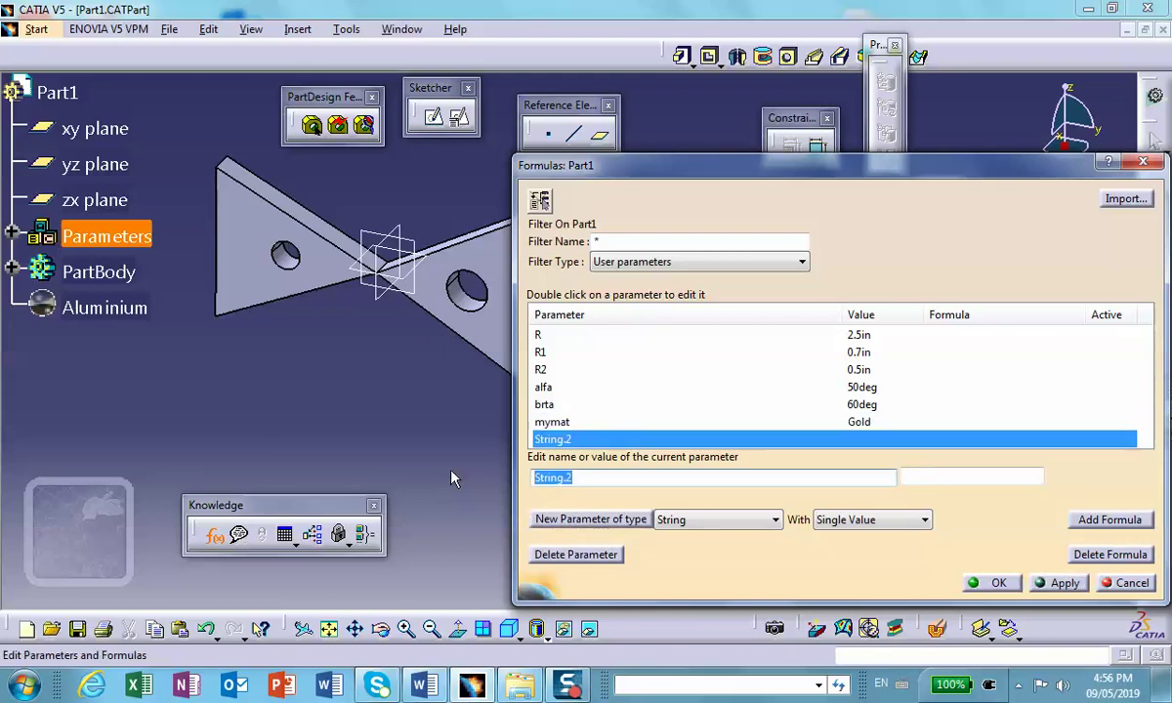
text(myname)
click(944, 478)
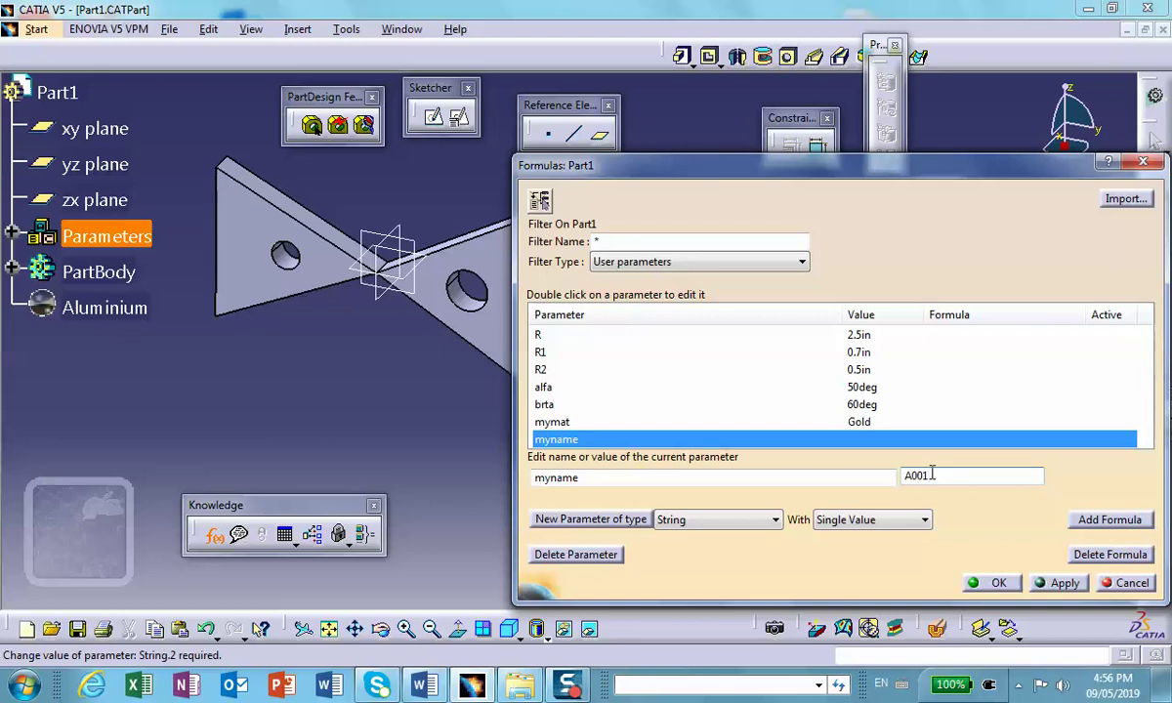
click(1061, 584)
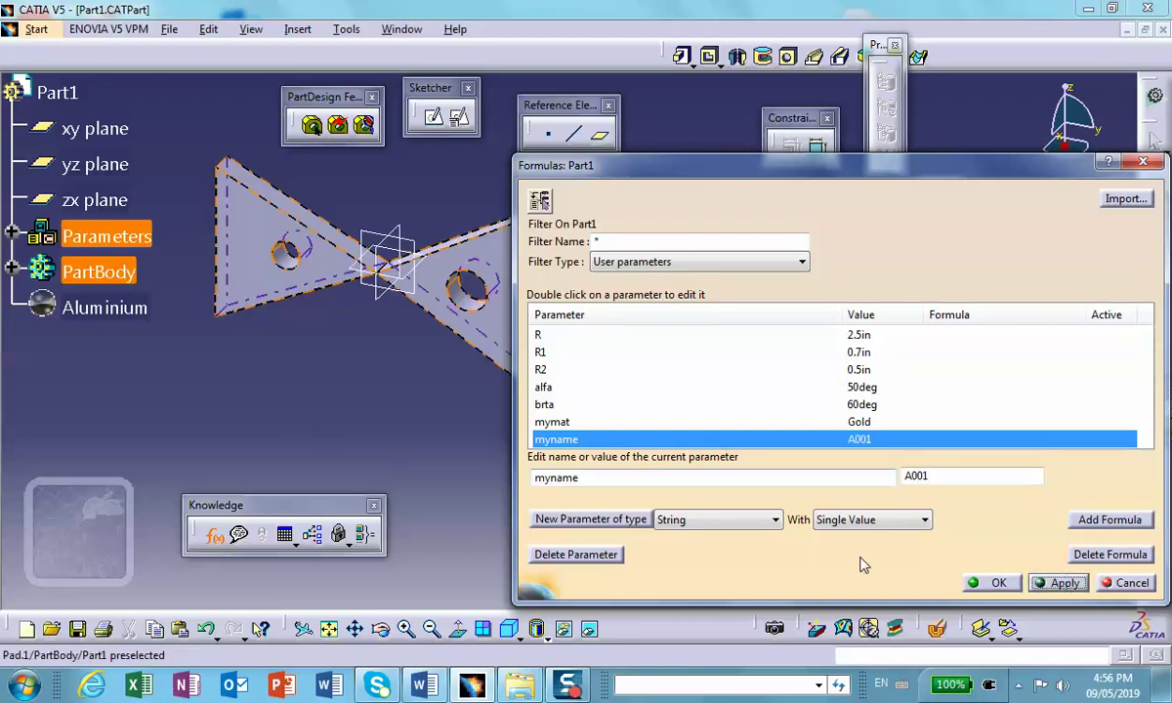
Display the plate's sketch dimensions on the model and check what R refers to in the Word reference drawing.
drag(616, 165, 764, 167)
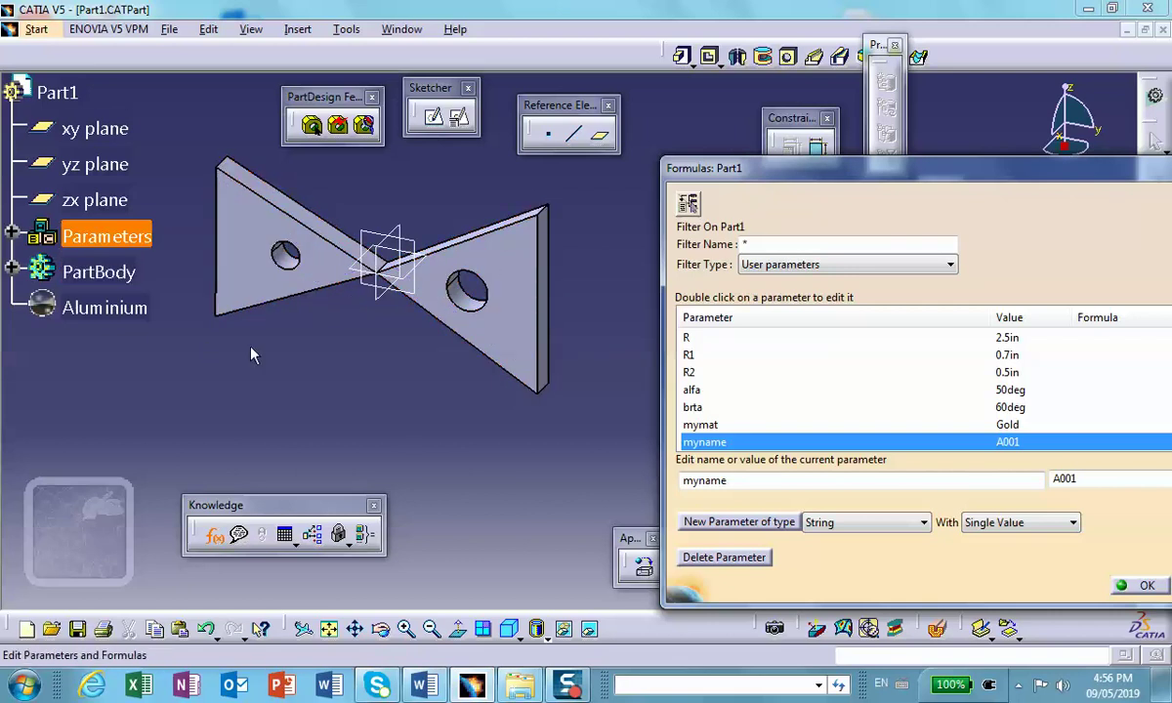
click(57, 91)
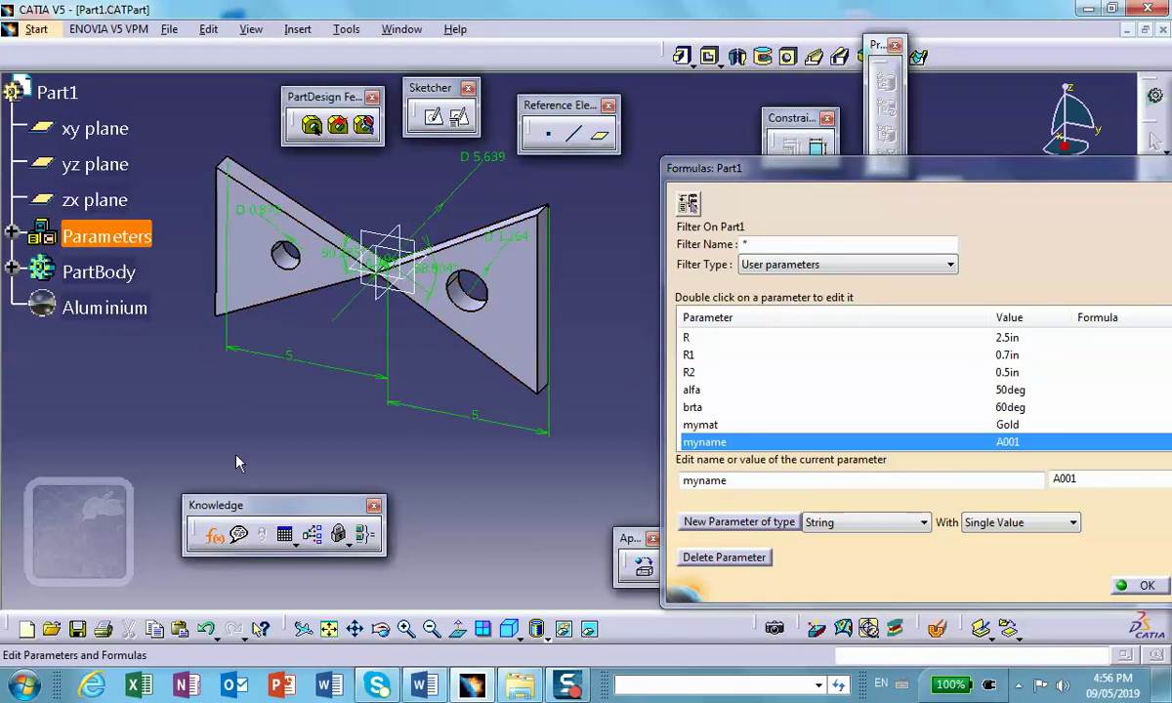
middle_drag(259, 435, 191, 453)
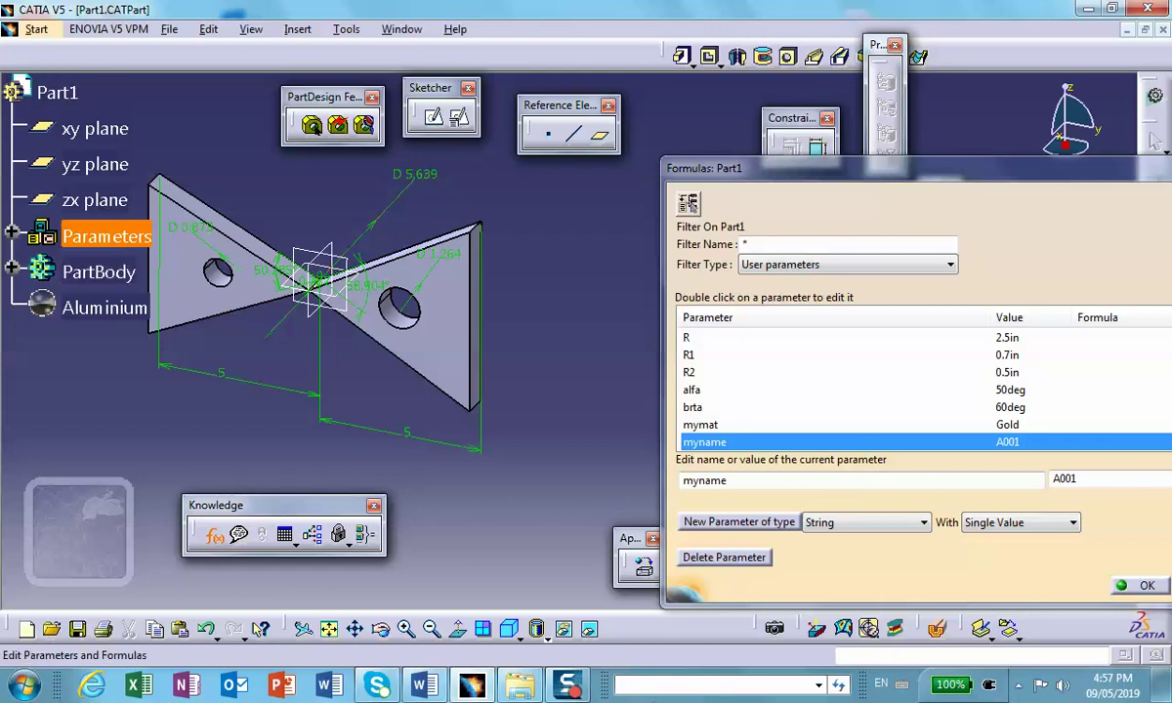
click(424, 685)
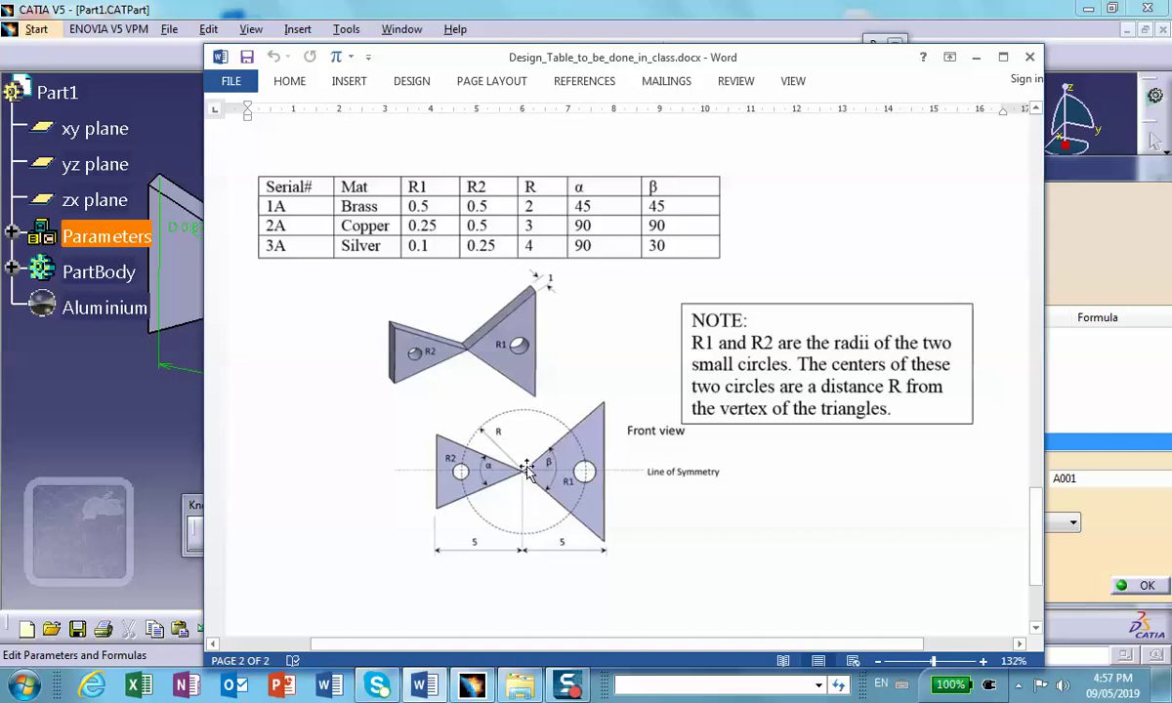
click(972, 61)
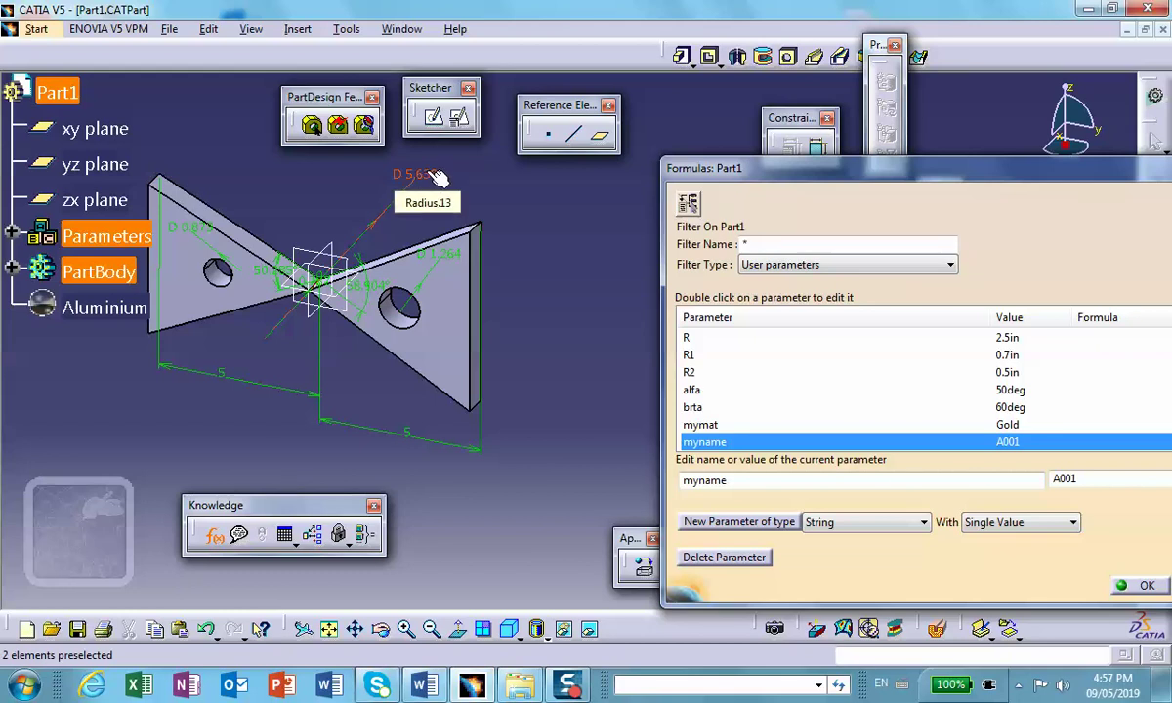
Add a formula that sets the radius of the construction circle through the hole centers equal to parameter R.
click(436, 175)
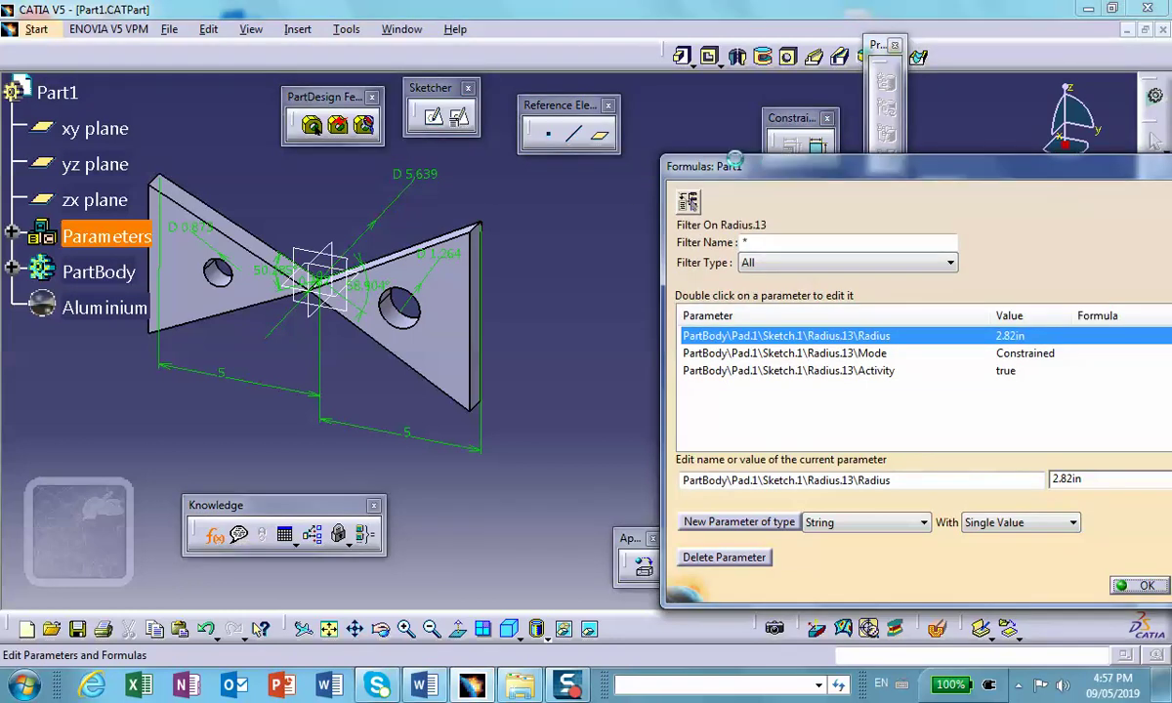
drag(781, 164, 662, 166)
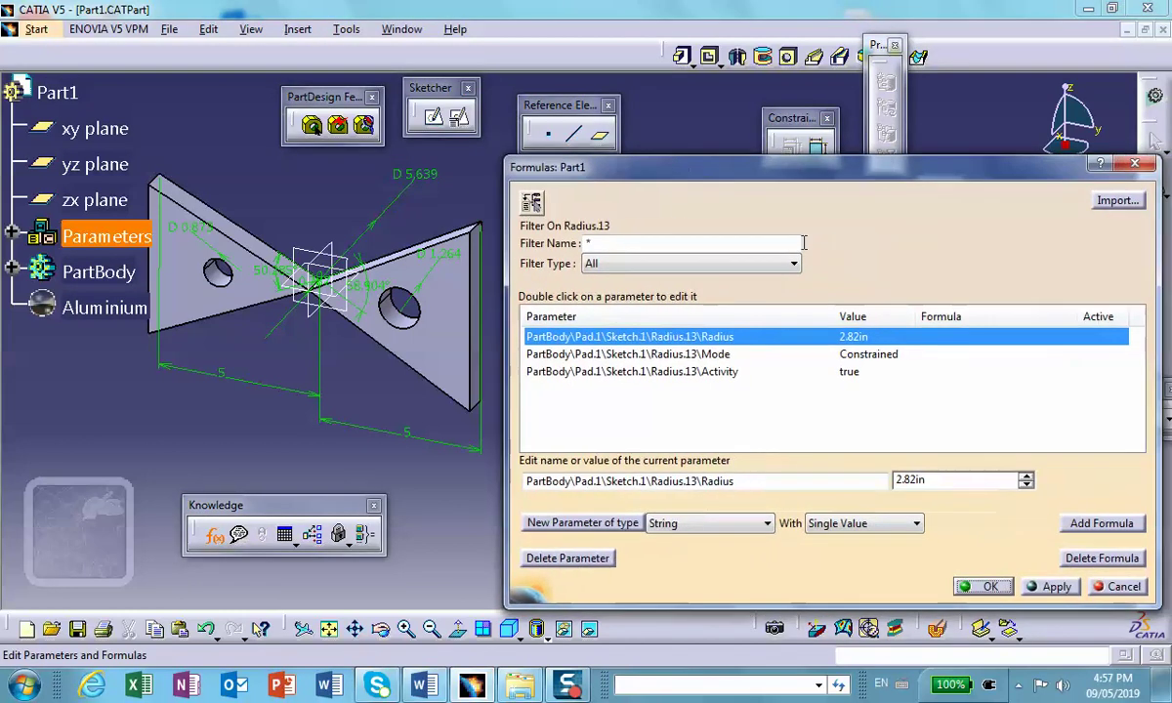
click(1079, 521)
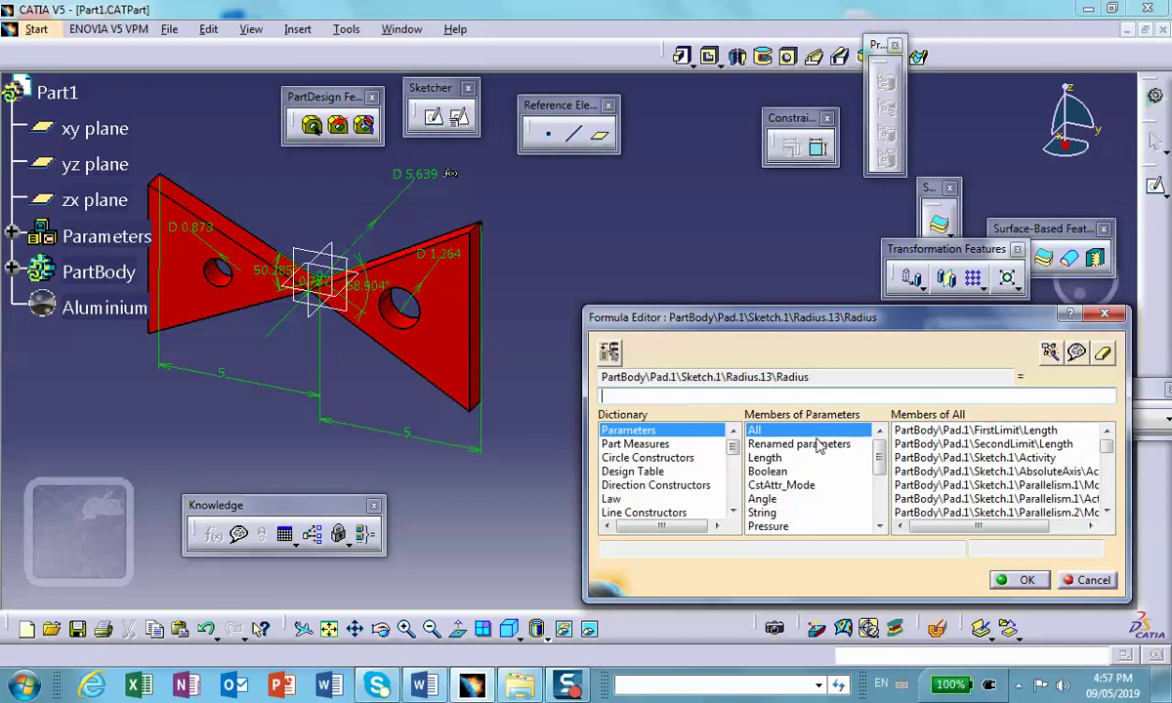
click(781, 444)
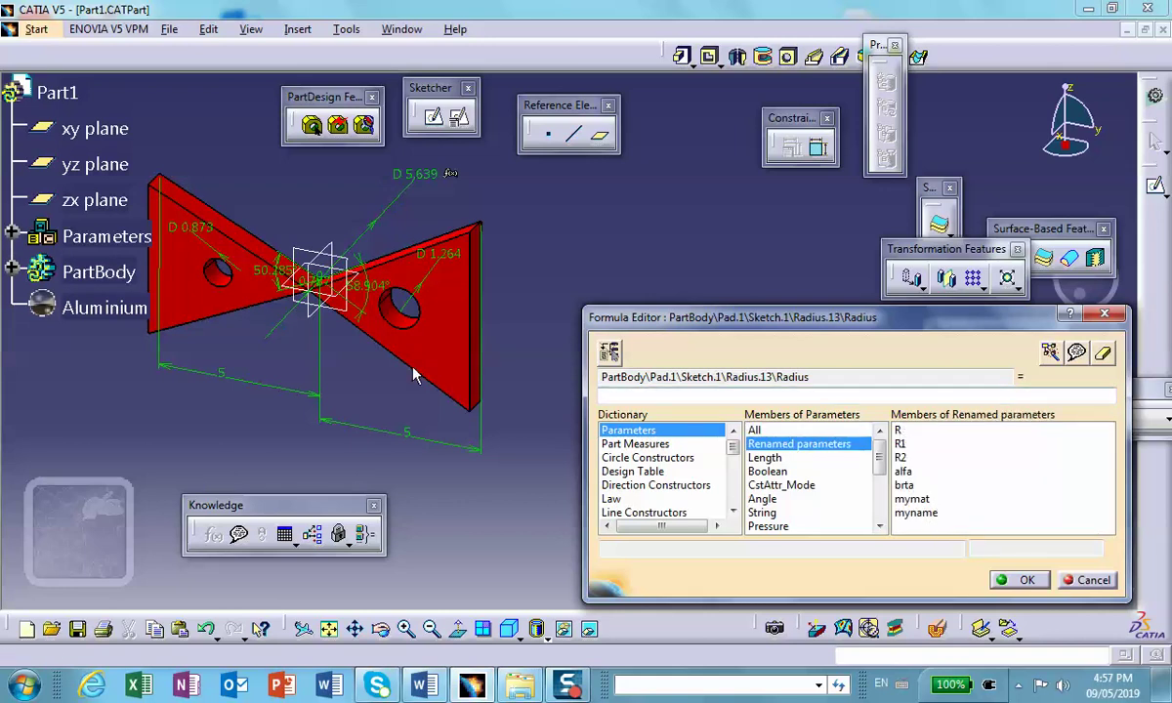
click(12, 234)
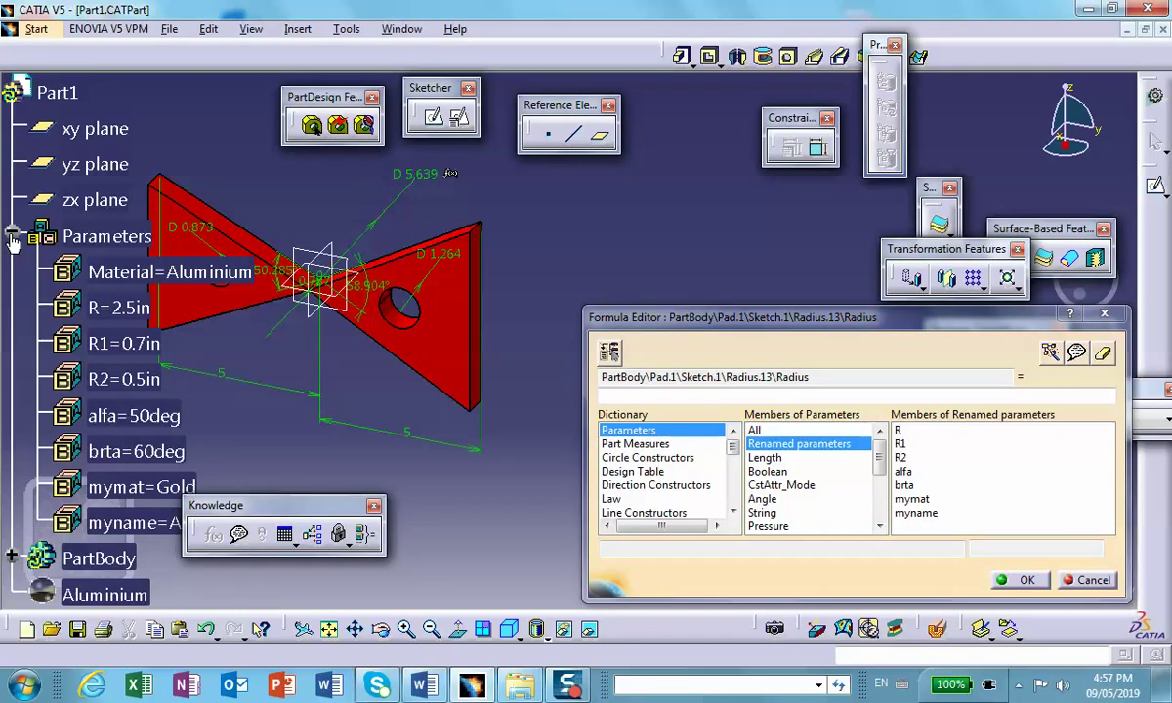
middle_drag(270, 410, 358, 393)
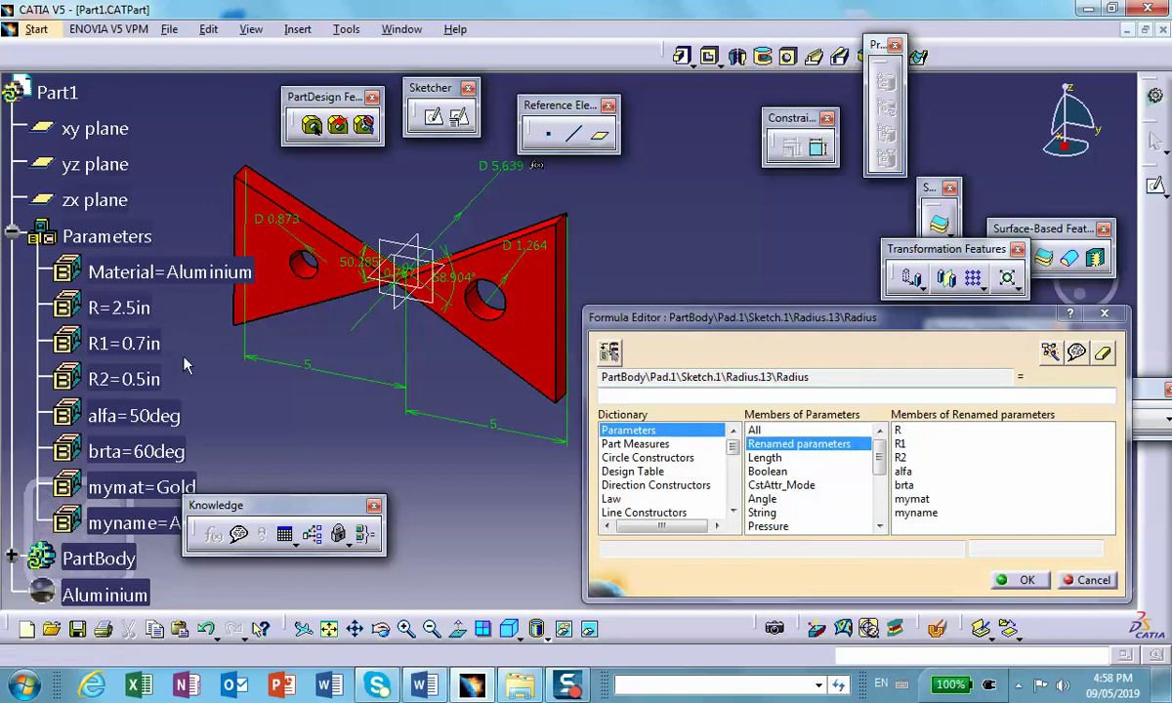
click(94, 307)
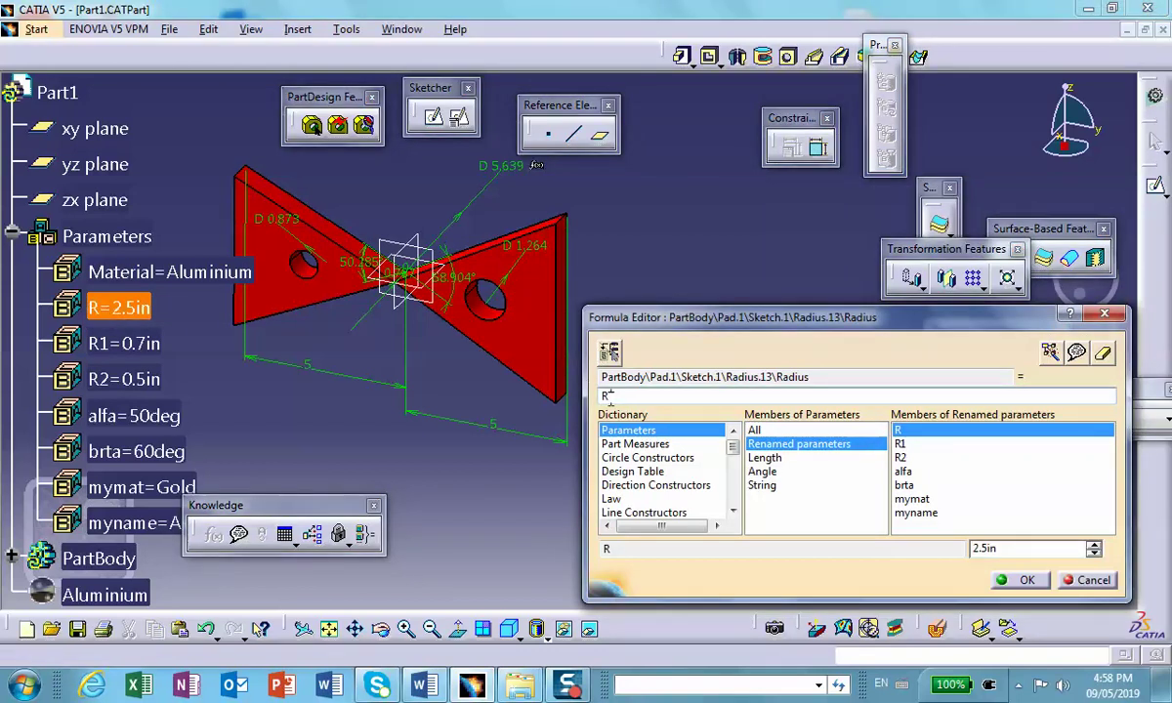
click(1020, 580)
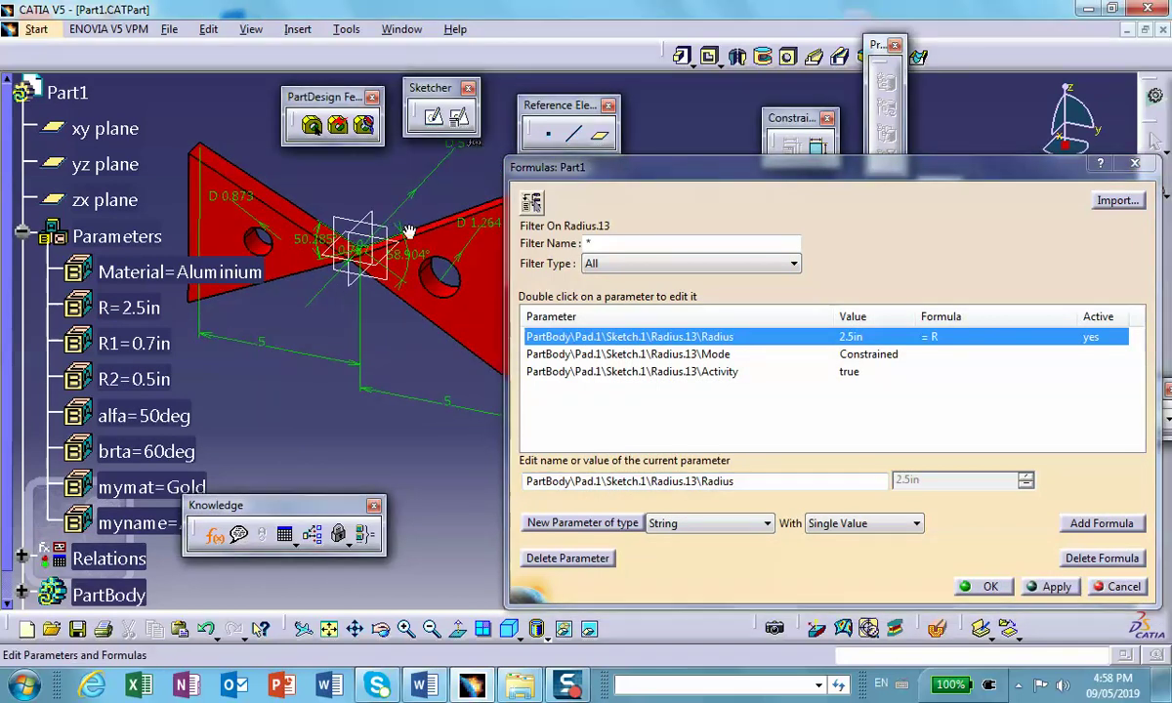
Add a formula that sets the radius of the larger hole equal to parameter R1.
drag(674, 167, 780, 161)
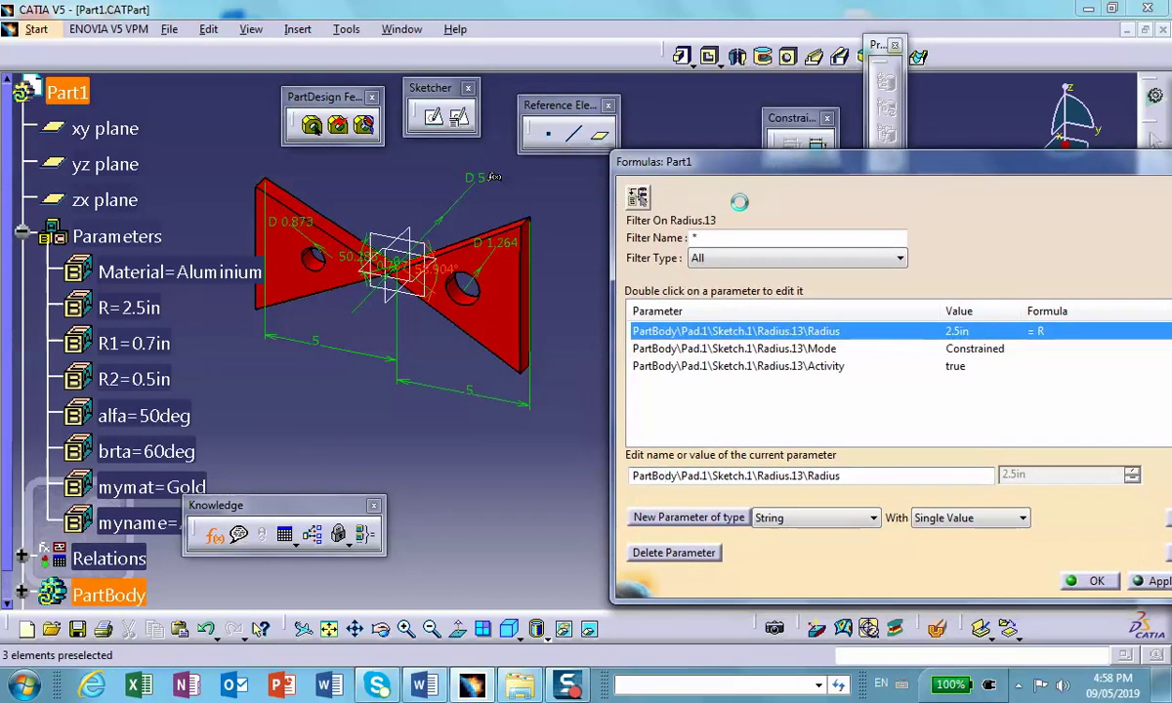
click(515, 250)
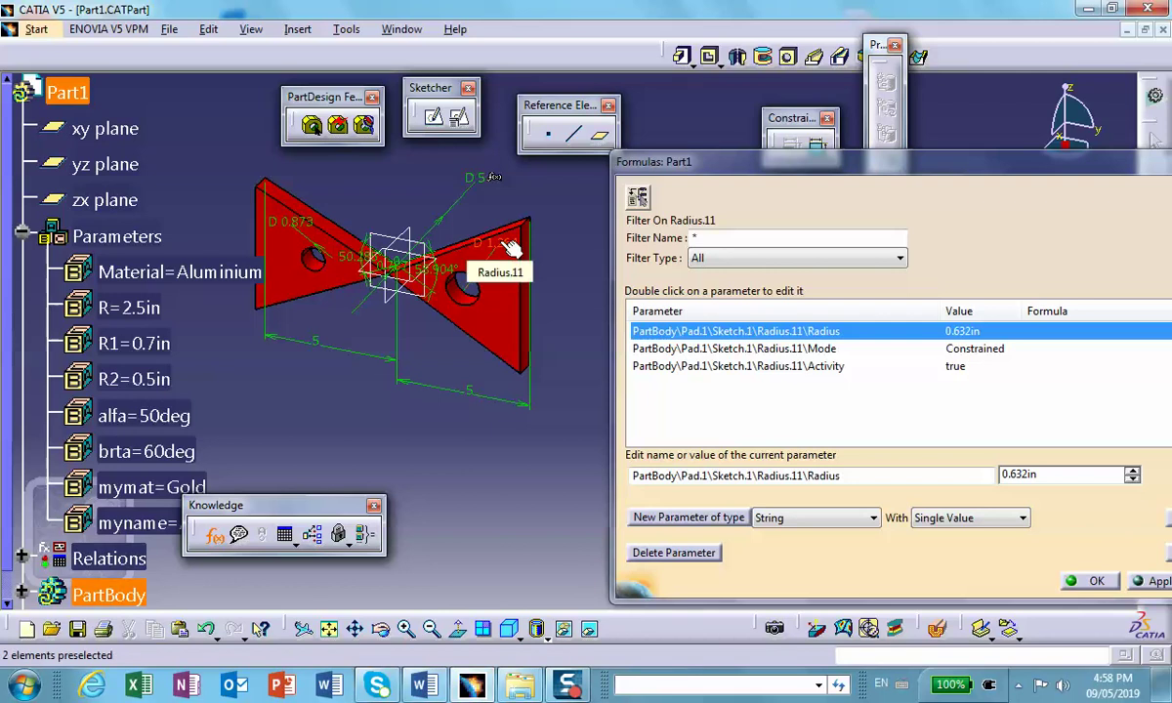
drag(891, 179, 793, 159)
click(1084, 496)
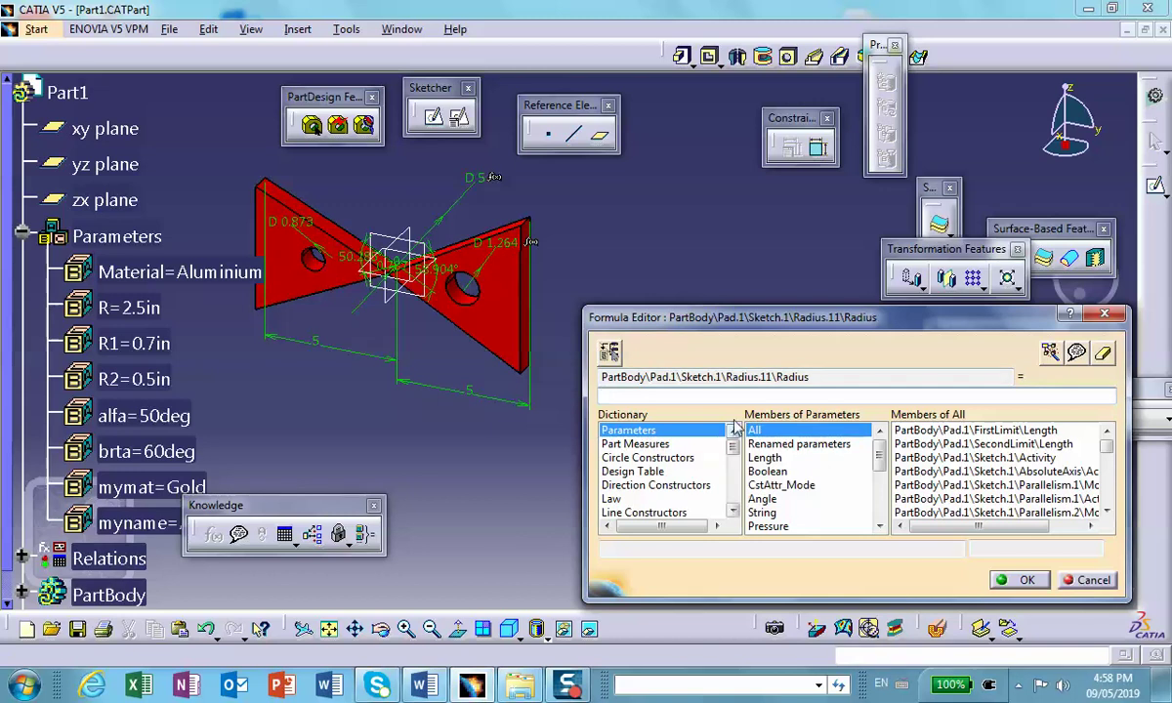
click(799, 443)
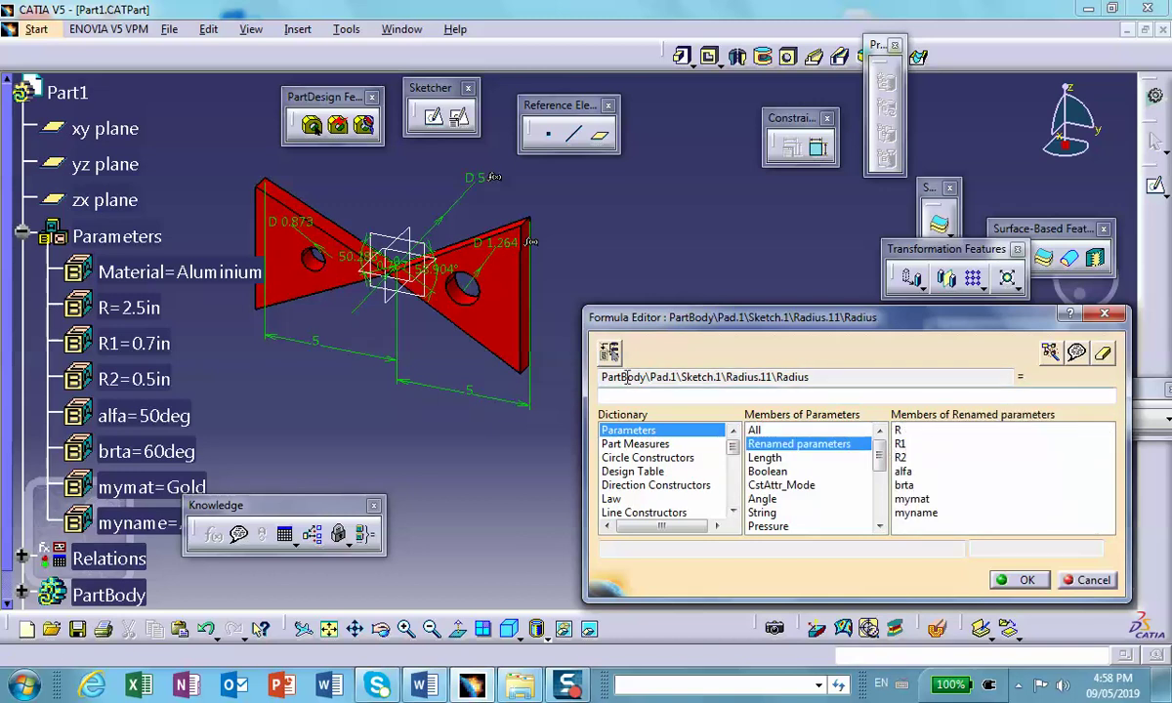
click(115, 349)
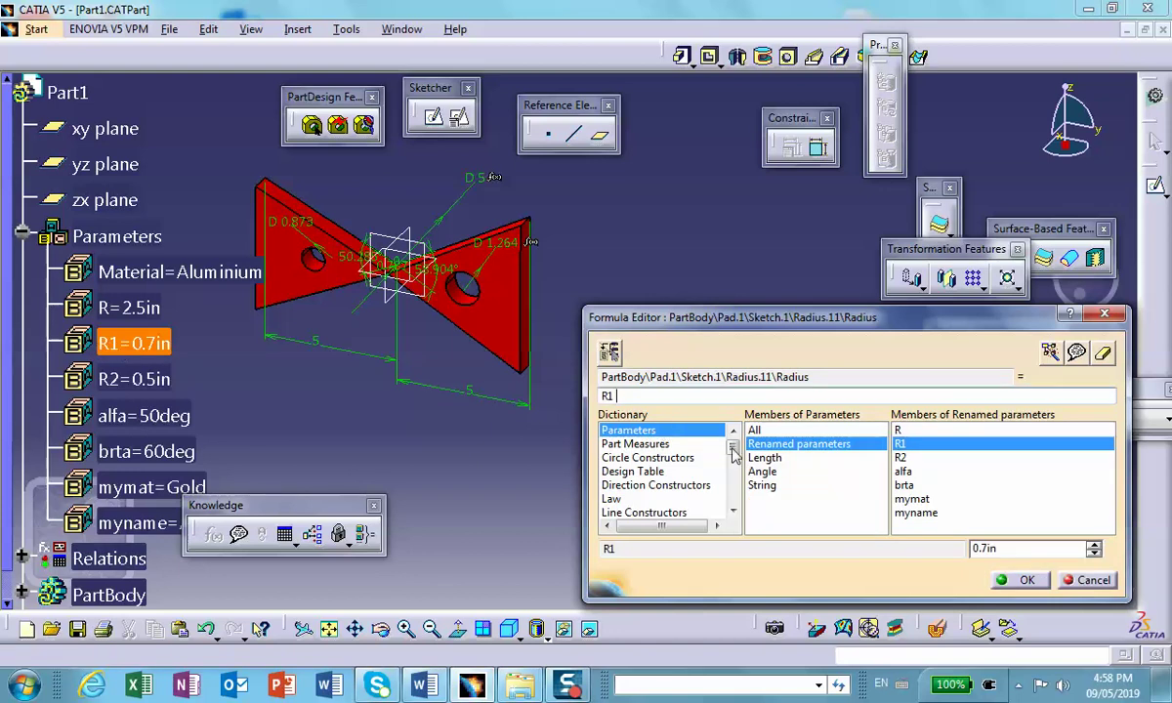
click(1038, 582)
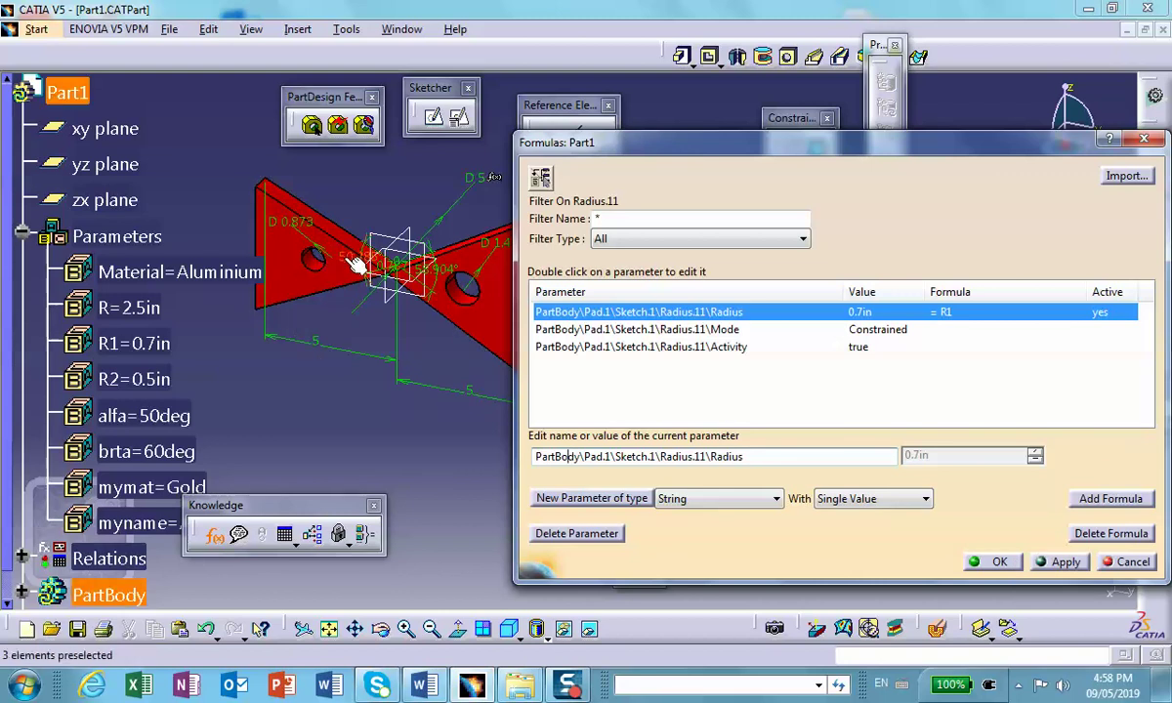
Add a formula that sets the radius of the smaller hole equal to parameter R2.
click(290, 224)
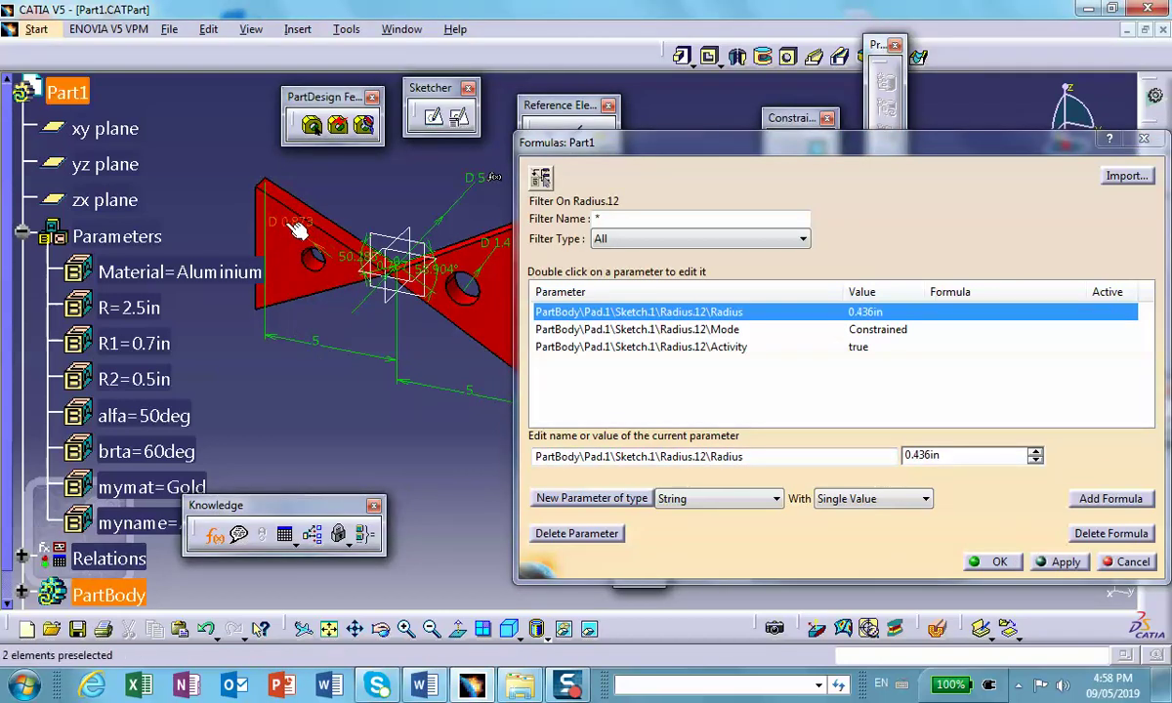
click(1094, 498)
click(799, 444)
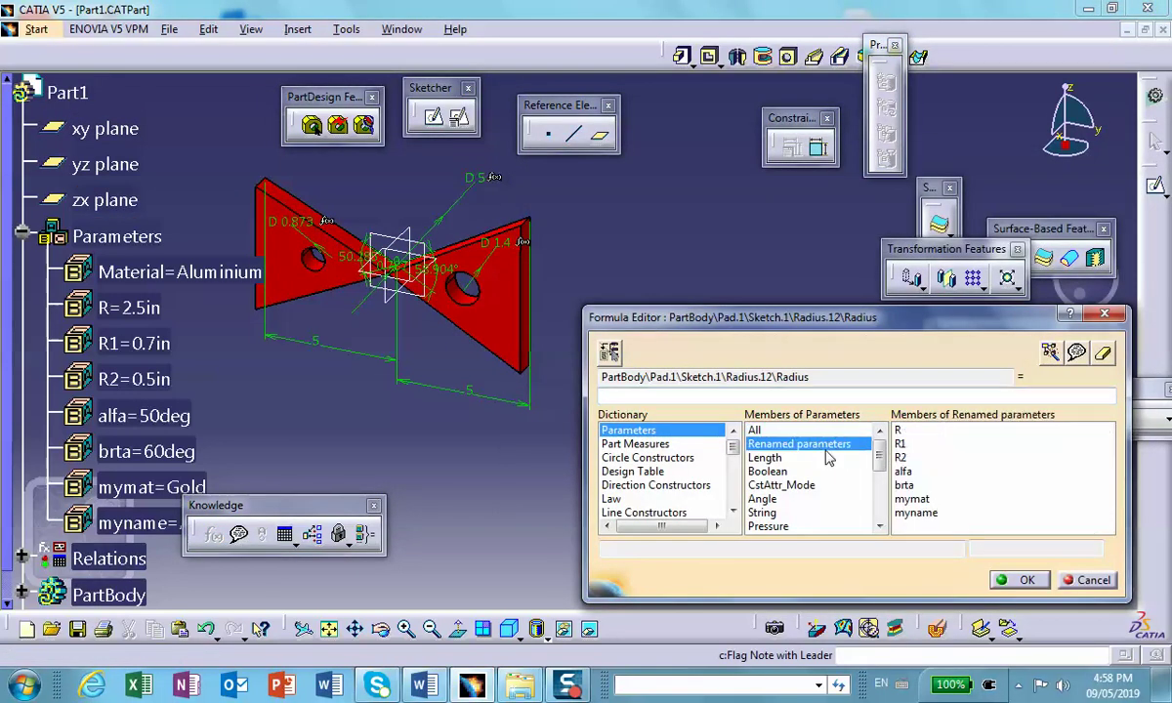
double_click(902, 458)
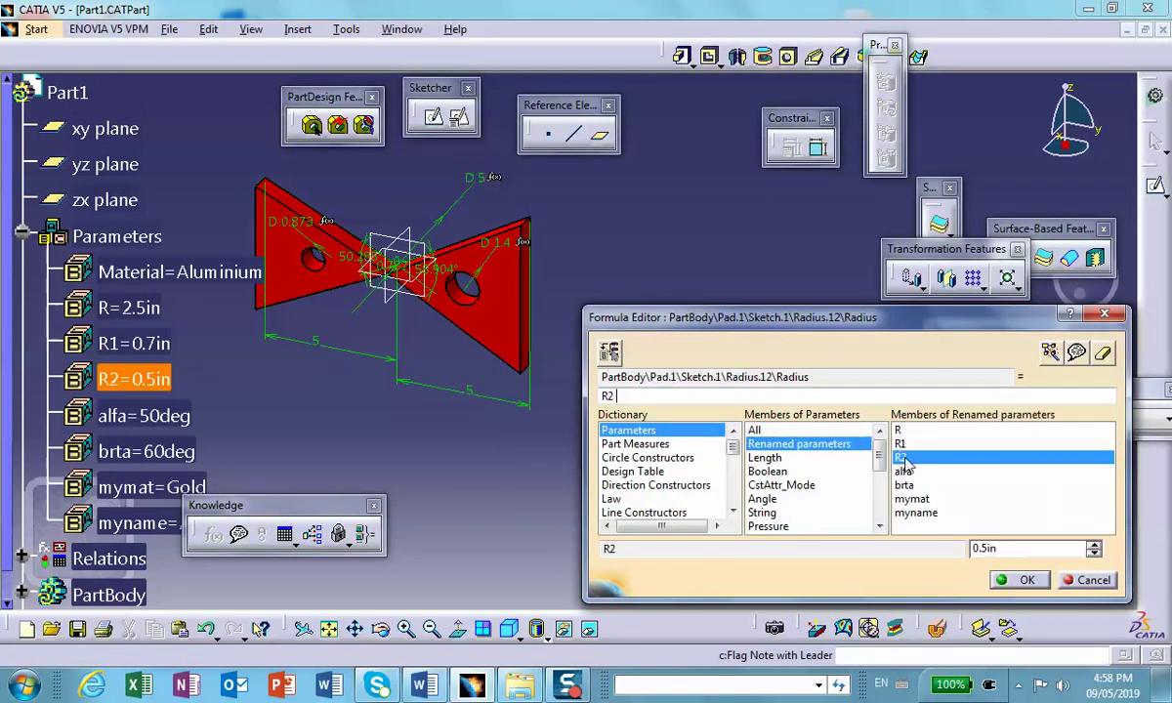
click(1021, 579)
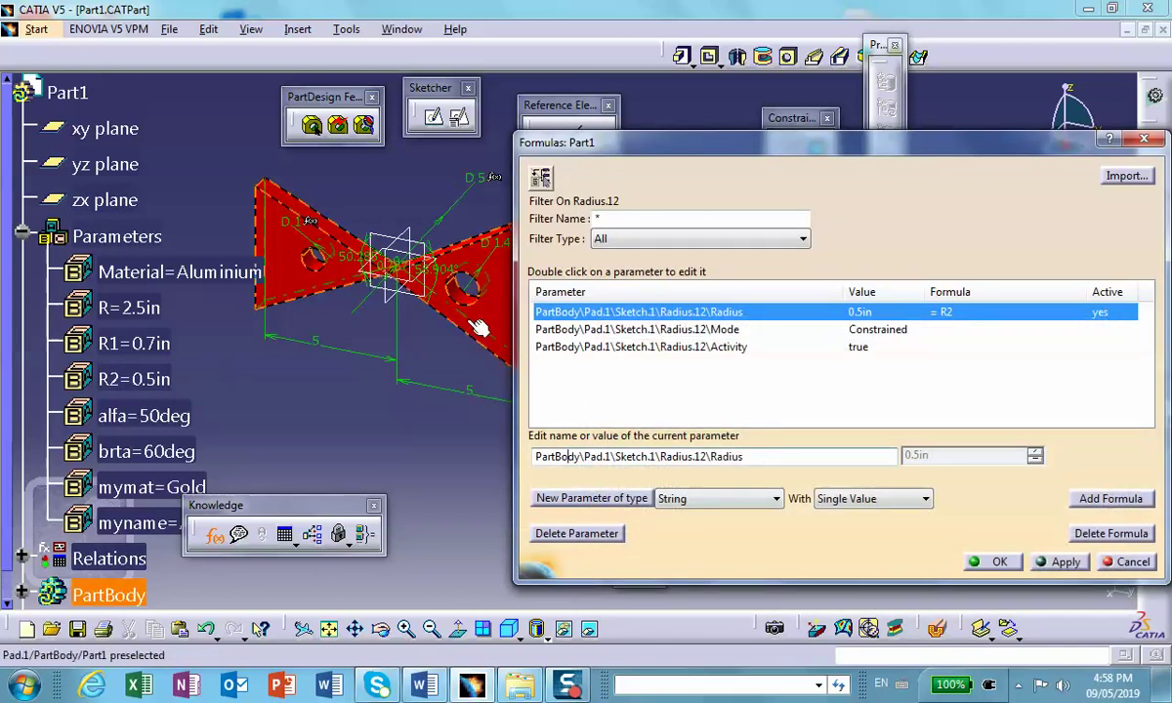
Add a formula that sets the sketch angle on the larger hole's side equal to parameter brta.
click(440, 268)
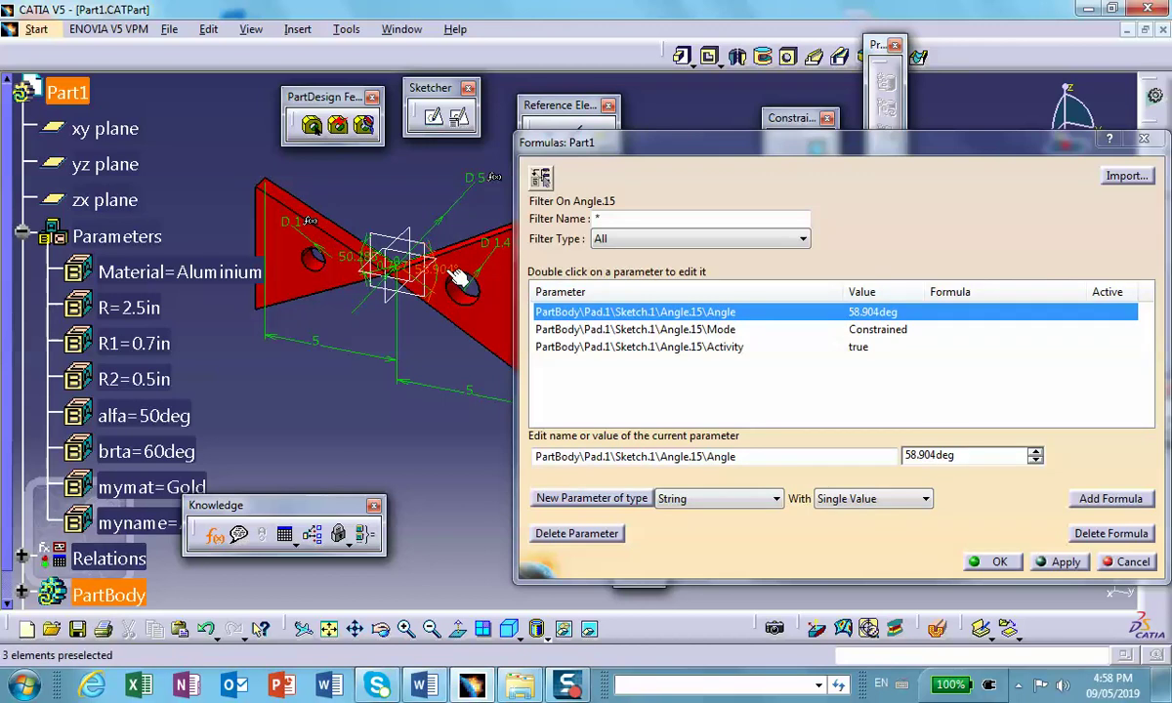
click(1109, 499)
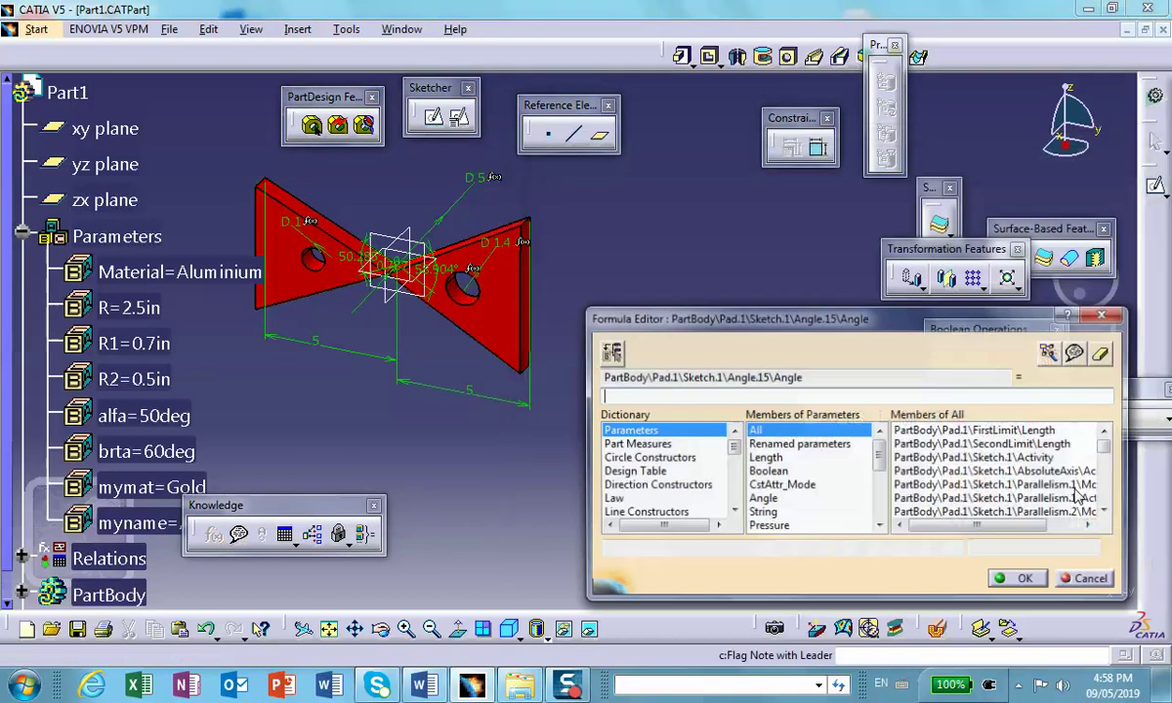
click(799, 444)
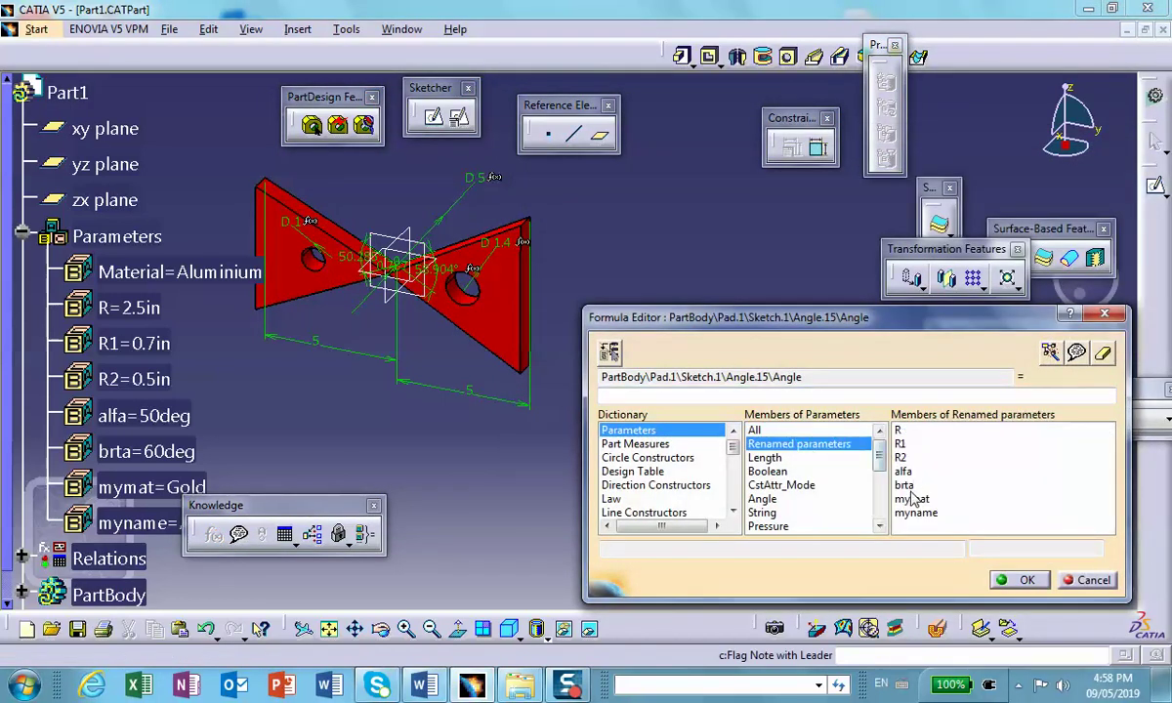
double_click(904, 485)
click(1021, 580)
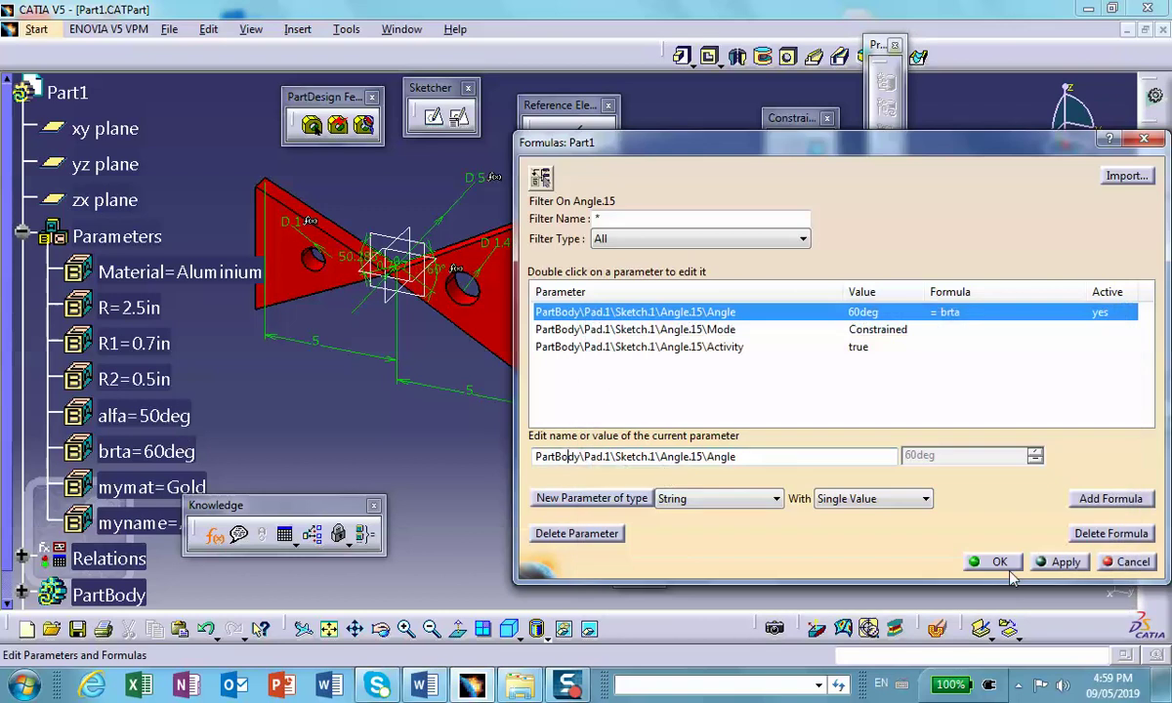
Add a formula that sets the sketch angle on the smaller hole's side equal to parameter alfa.
click(347, 264)
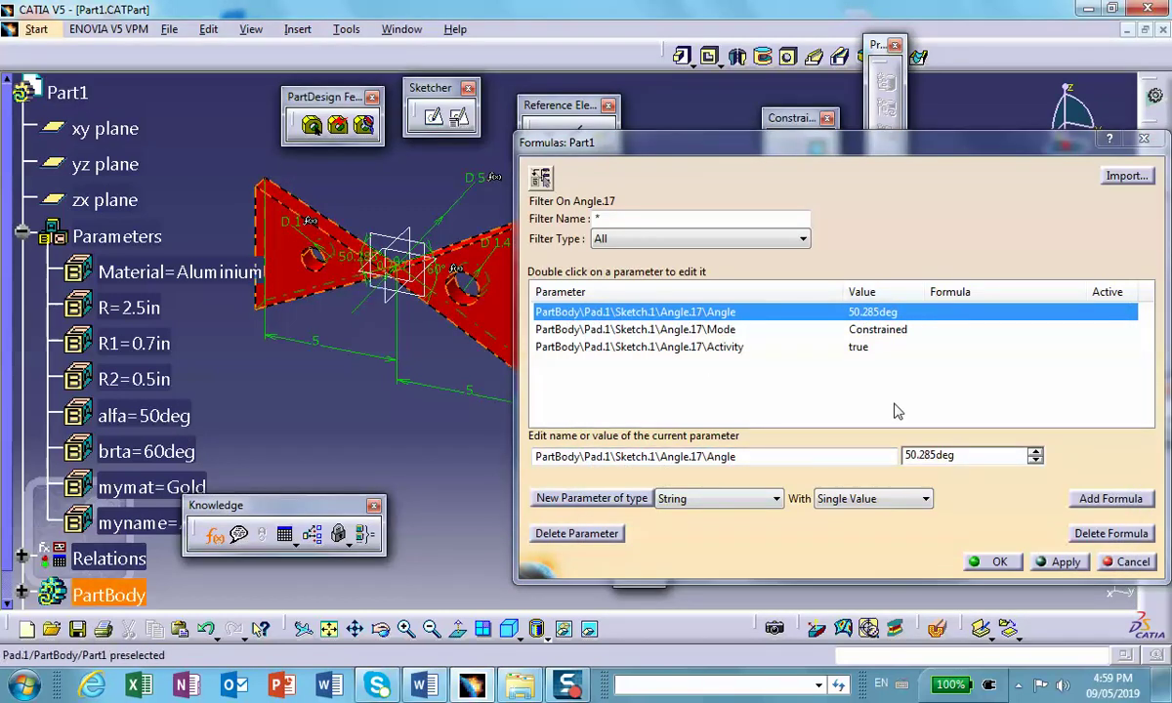
click(1106, 499)
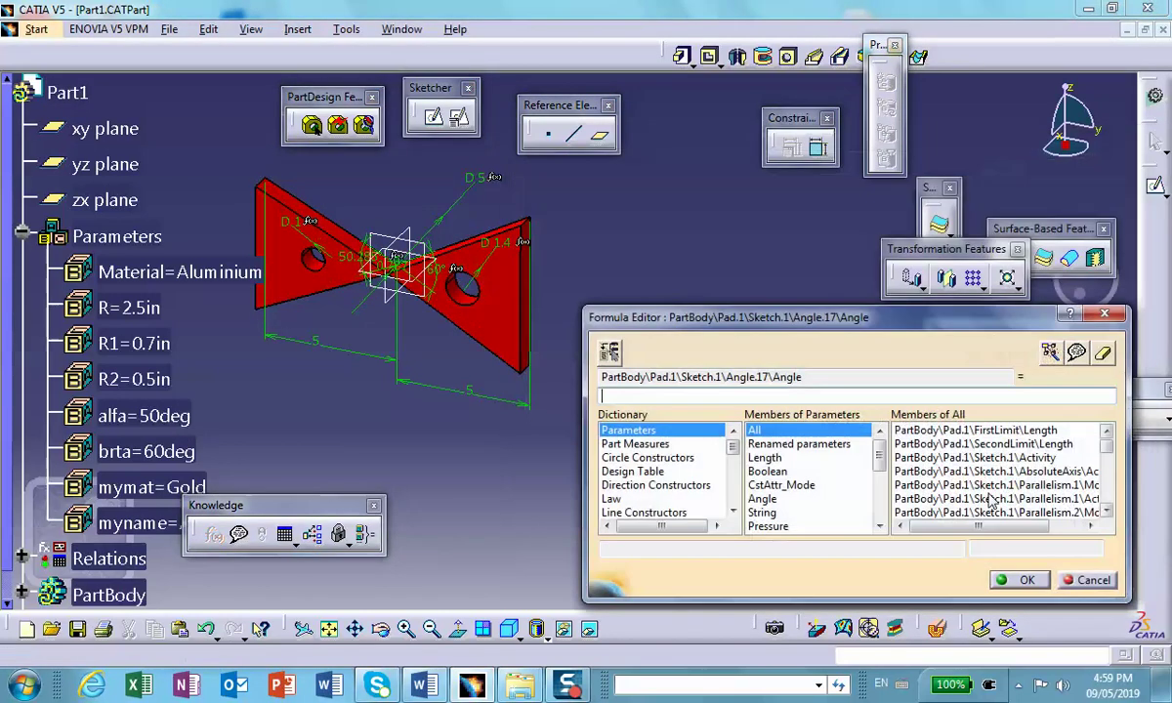
click(793, 443)
double_click(904, 471)
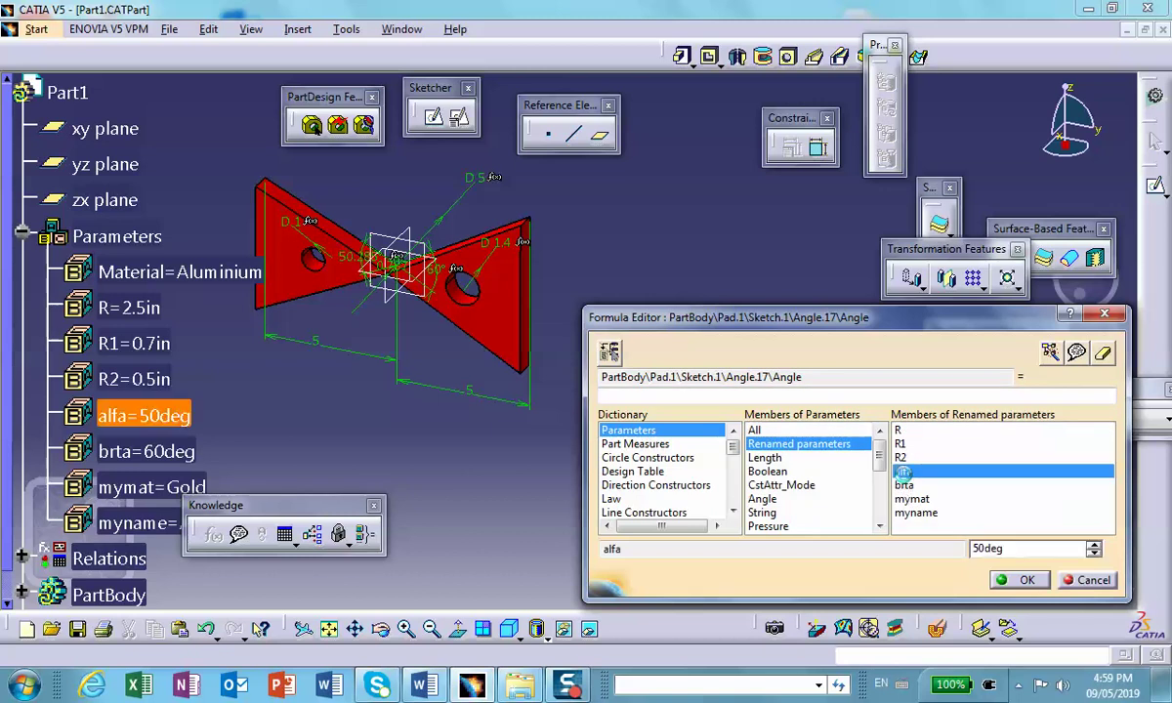
click(1024, 580)
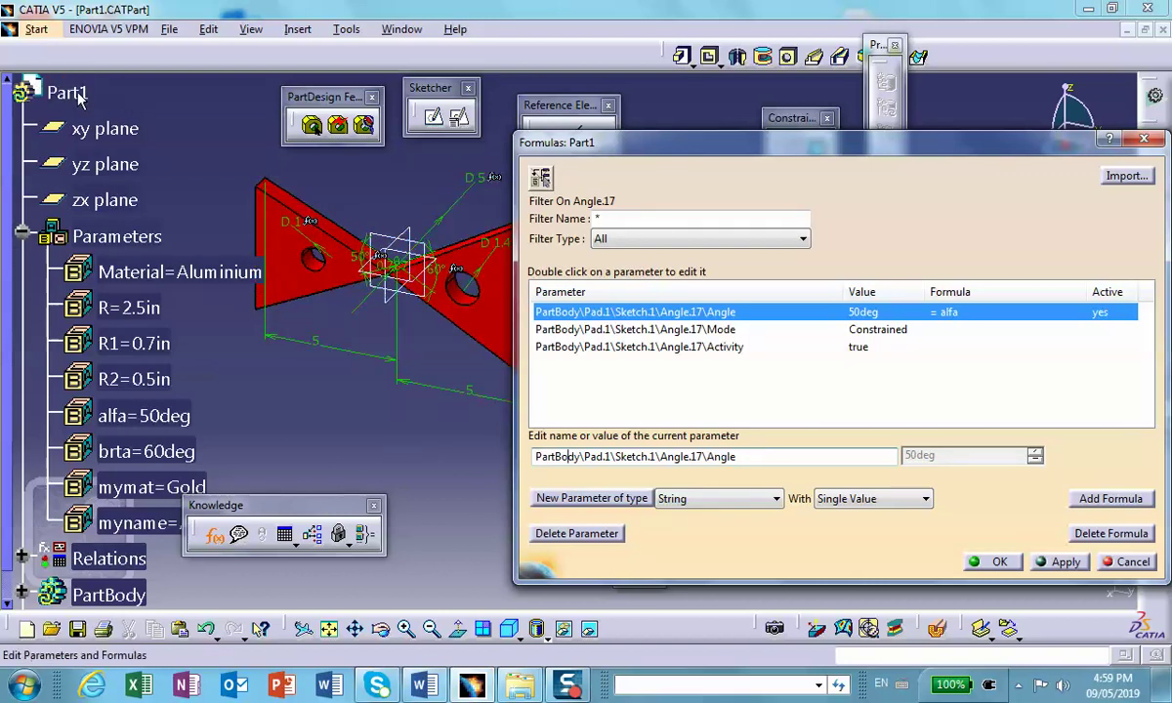
Filter the whole part's parameters by String and add a formula that sets Material equal to mymat.
click(664, 238)
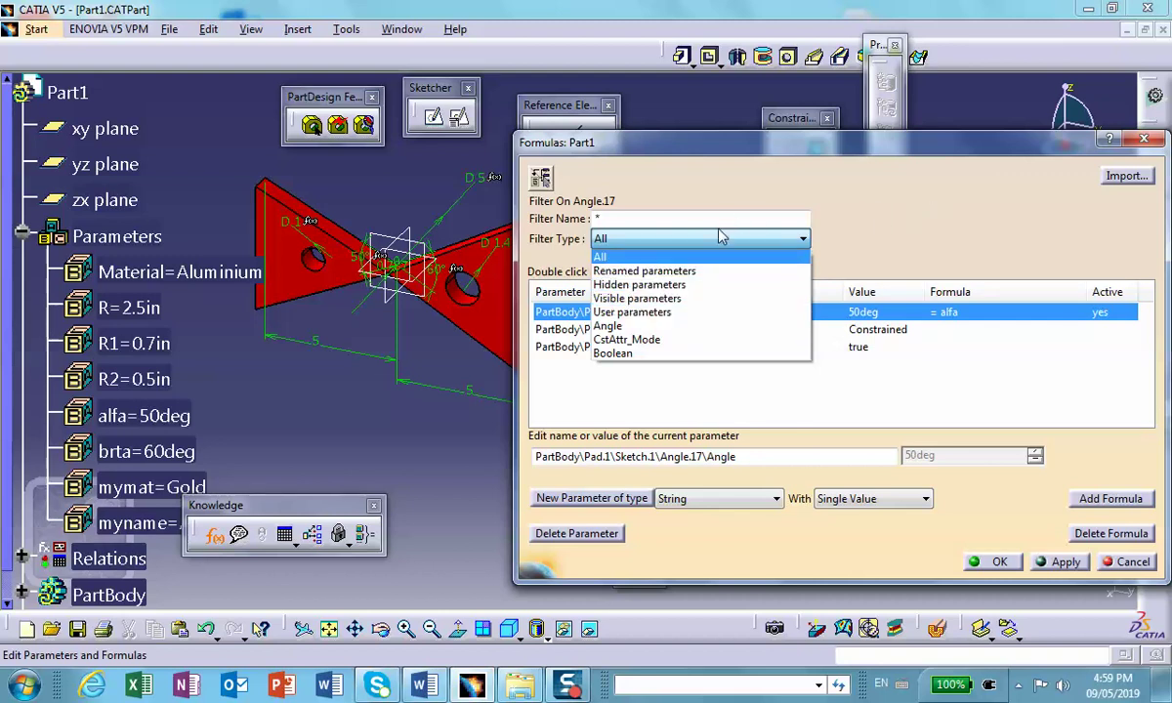
click(735, 251)
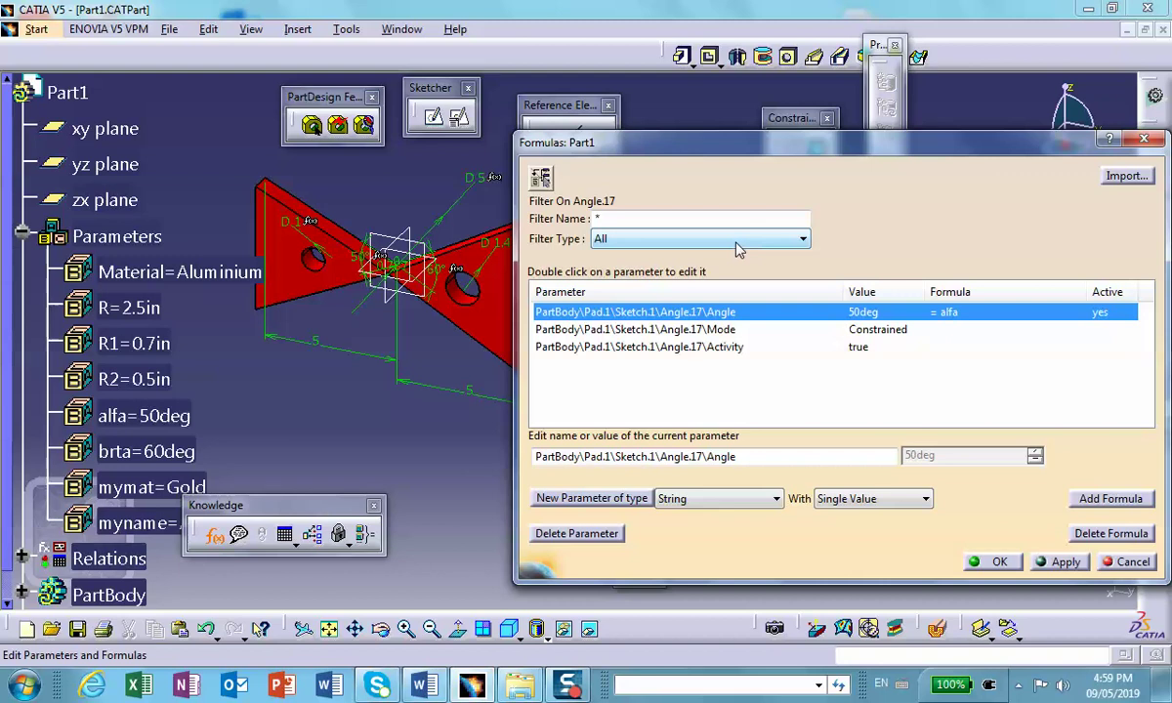
click(76, 93)
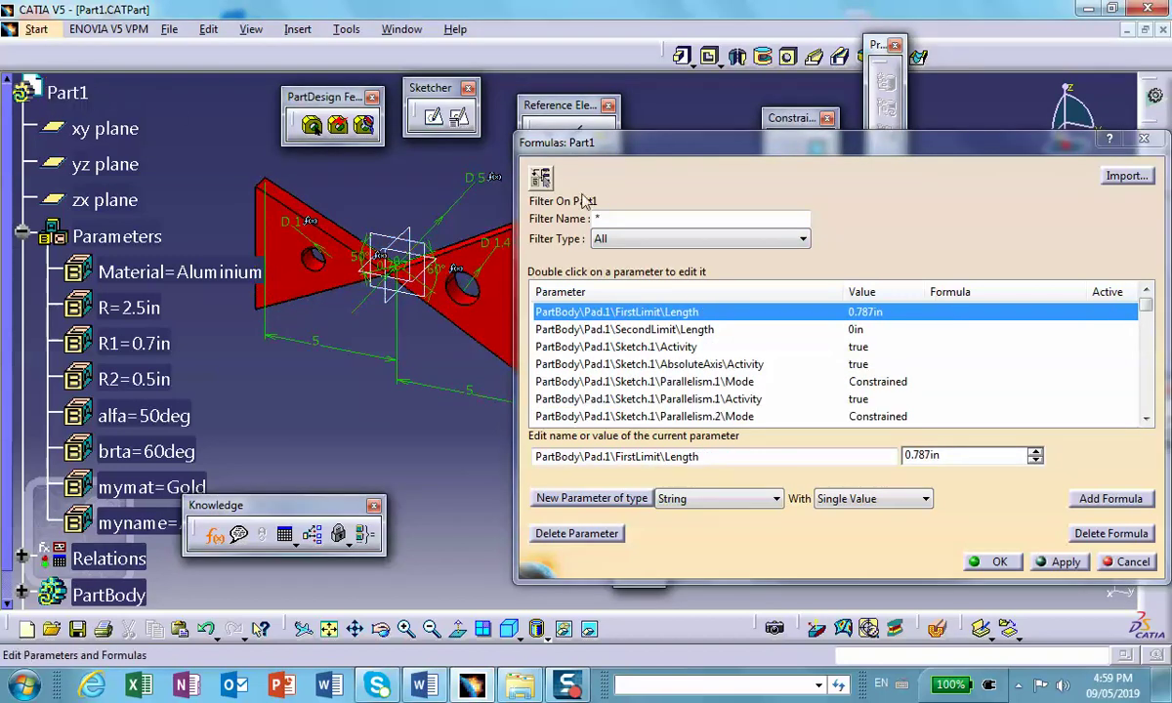
click(644, 240)
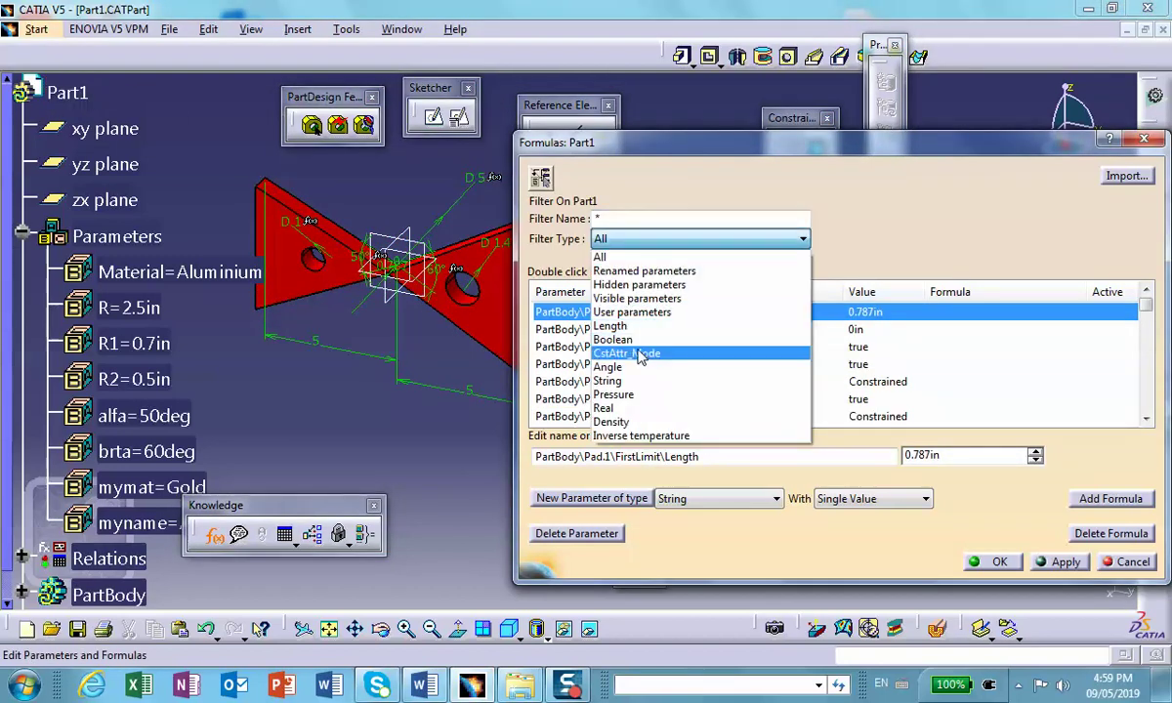
click(601, 381)
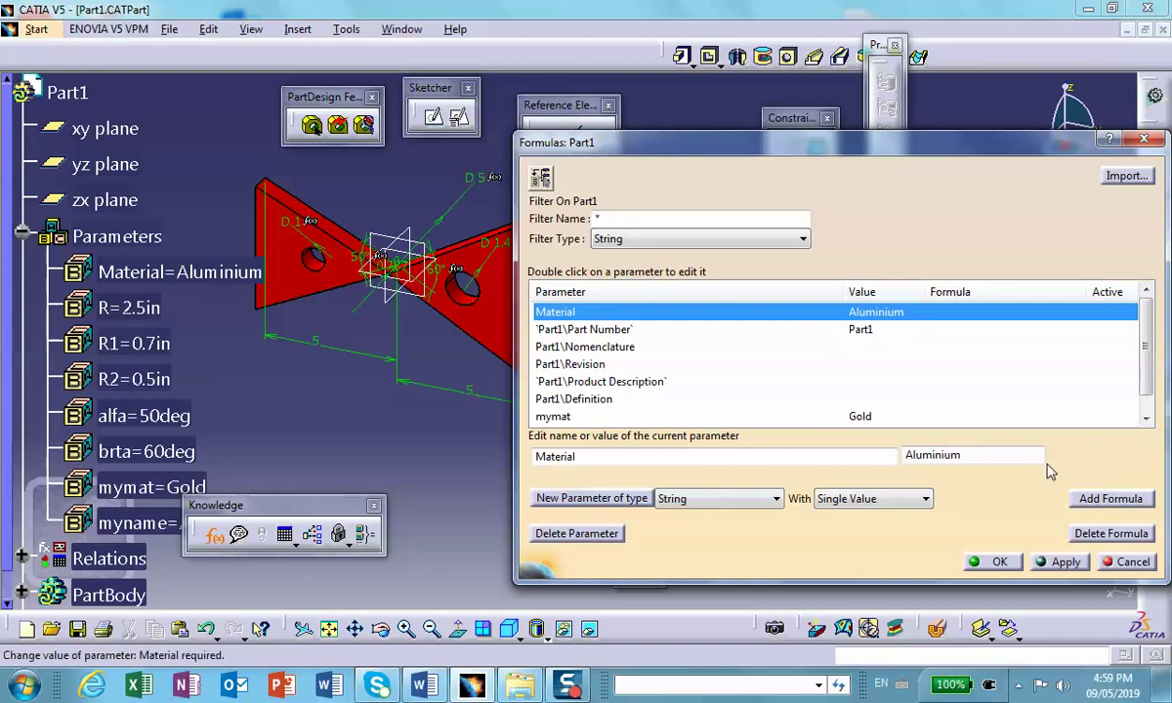
click(1095, 504)
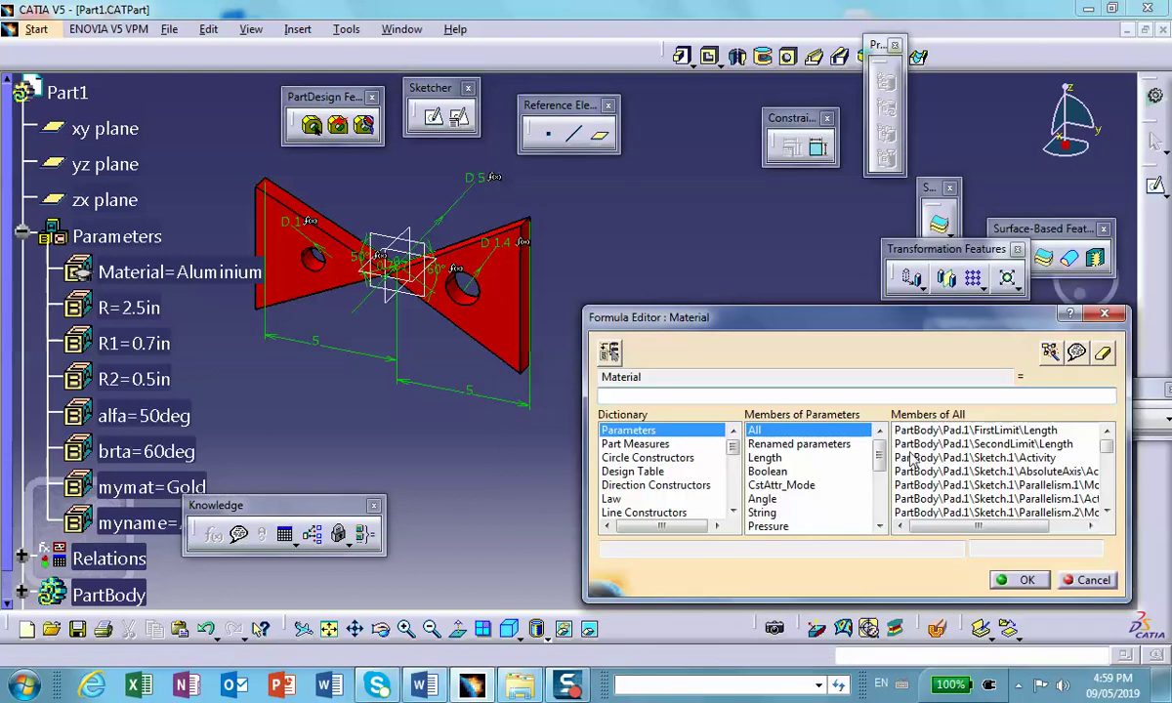
click(786, 444)
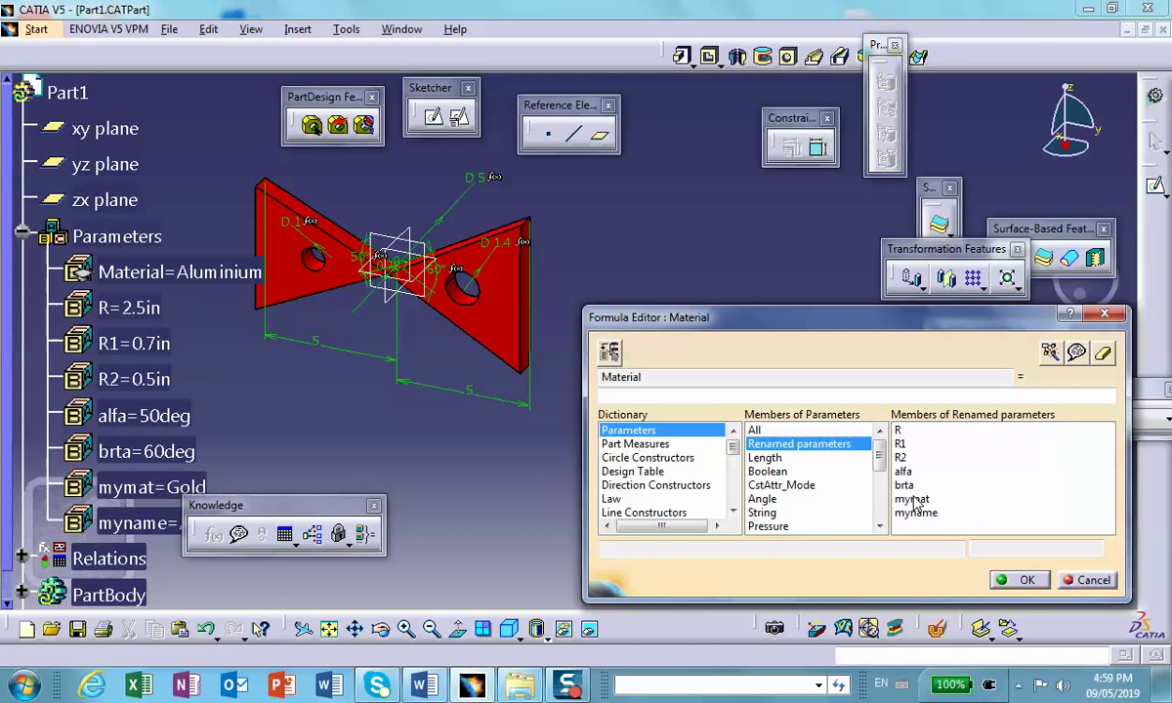
double_click(913, 499)
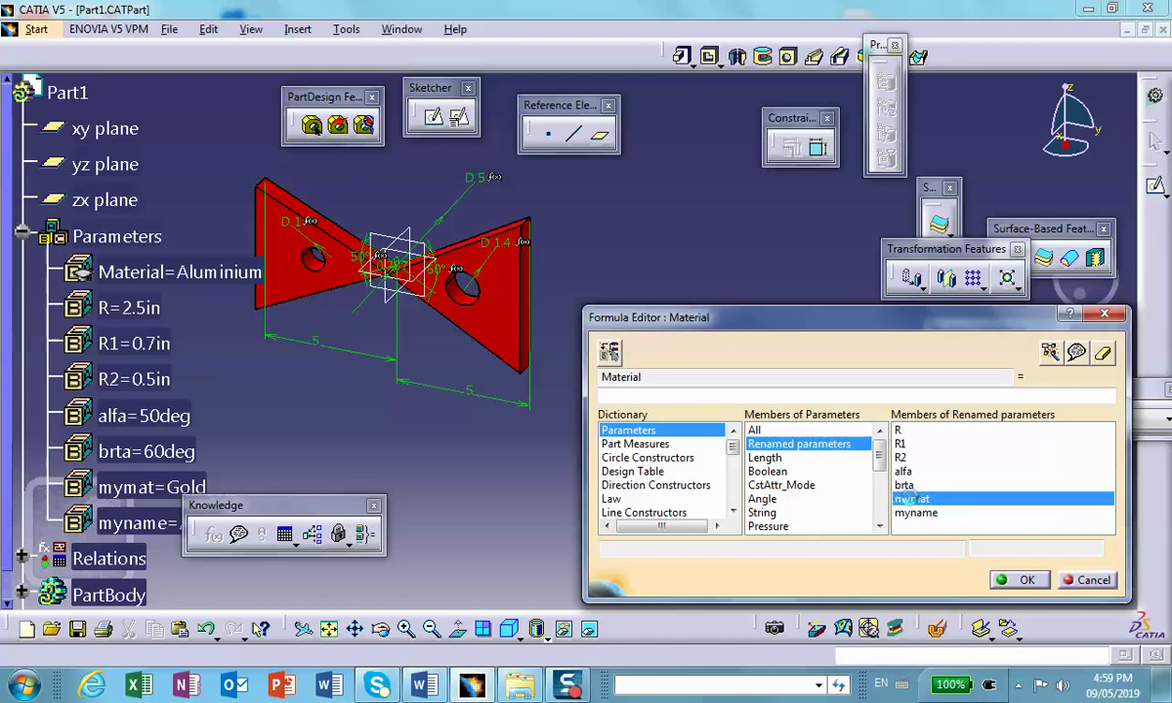
click(1027, 581)
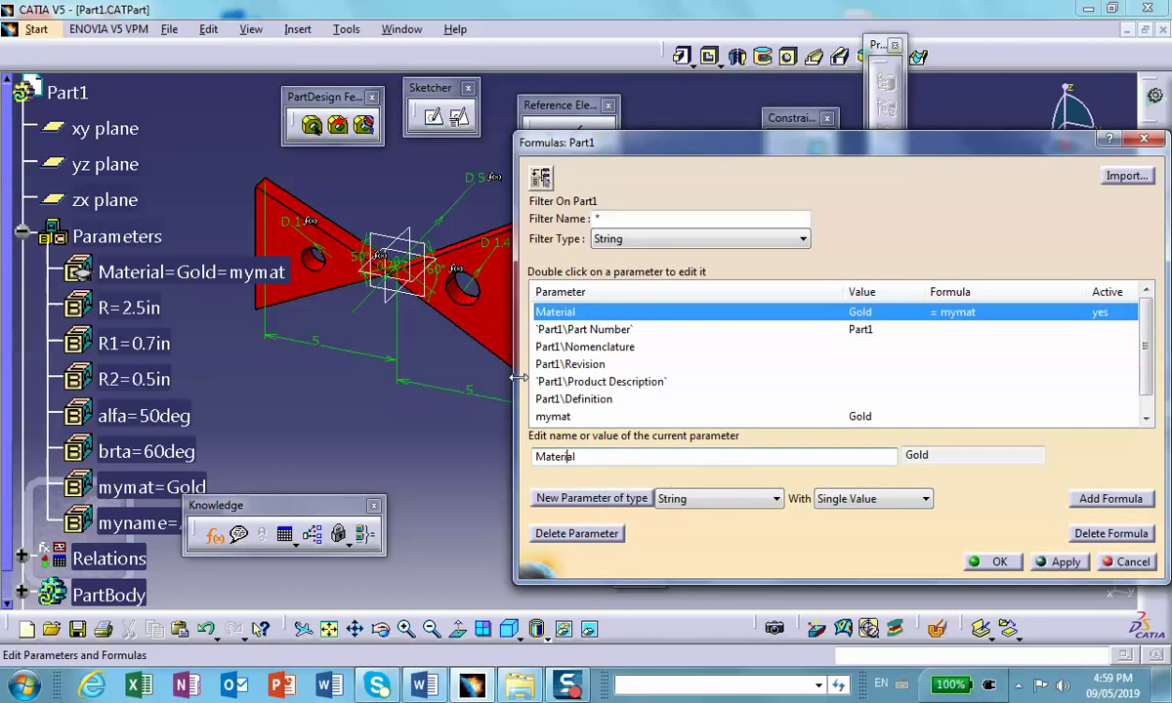
Add a formula that sets the Part Number equal to parameter myname, accept all formulas and save the part.
click(580, 330)
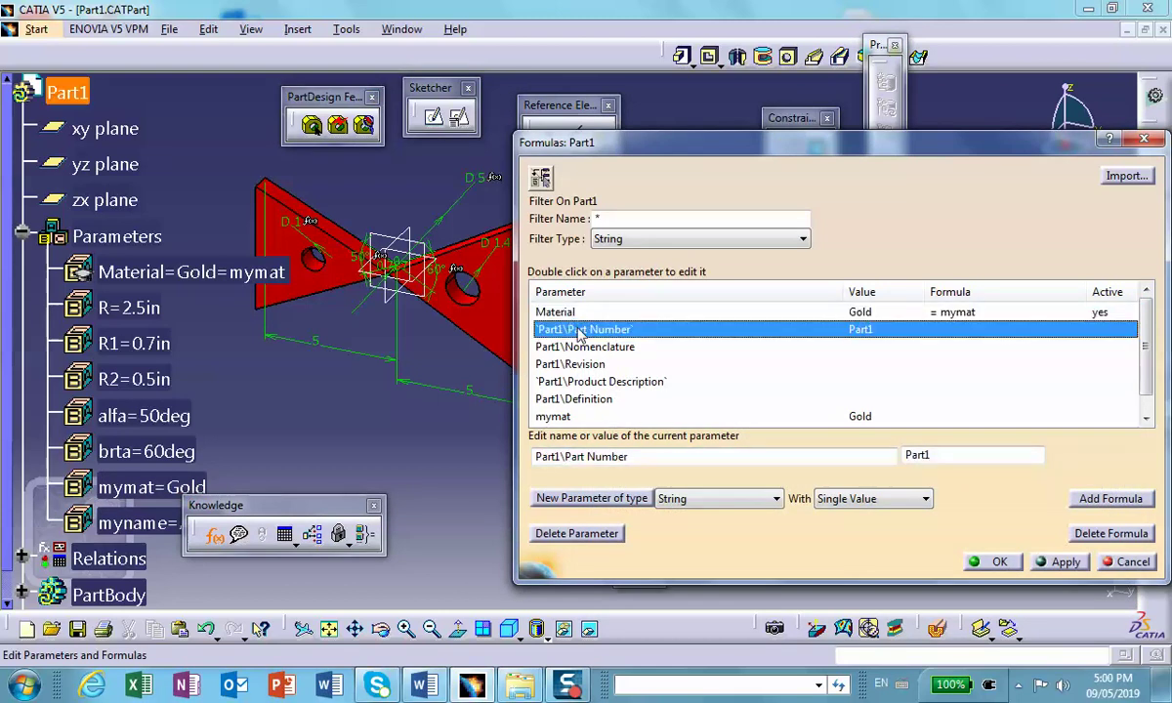
click(1102, 498)
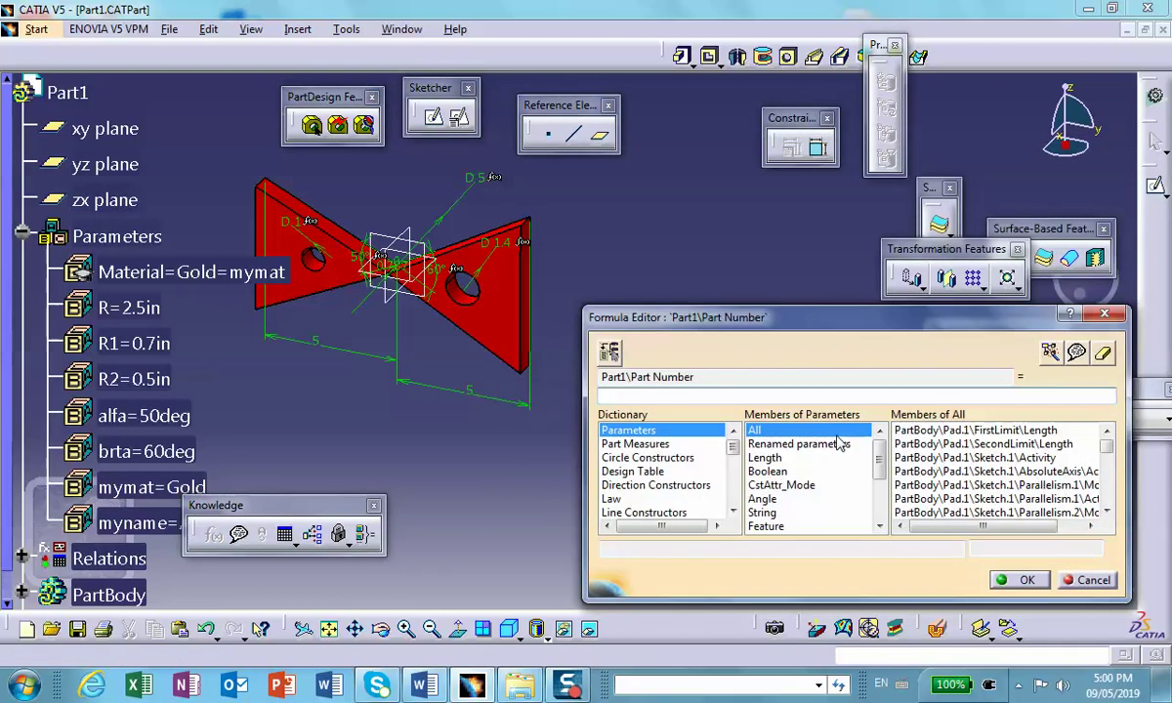
click(788, 444)
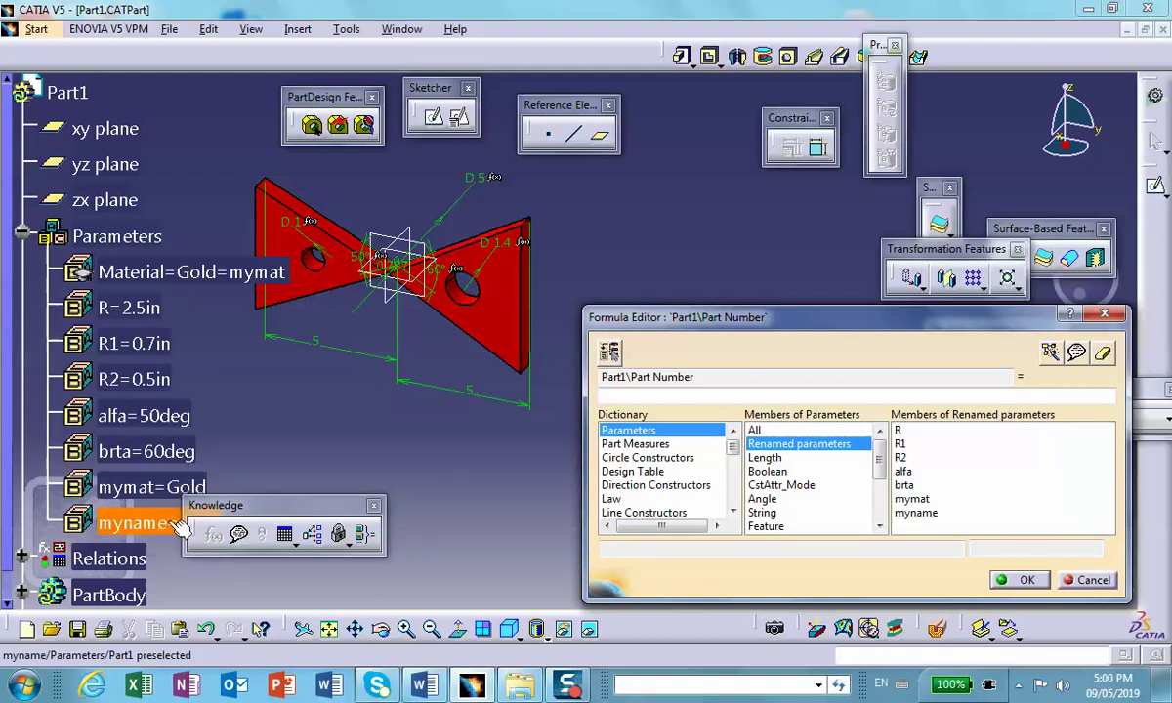
drag(250, 507, 365, 494)
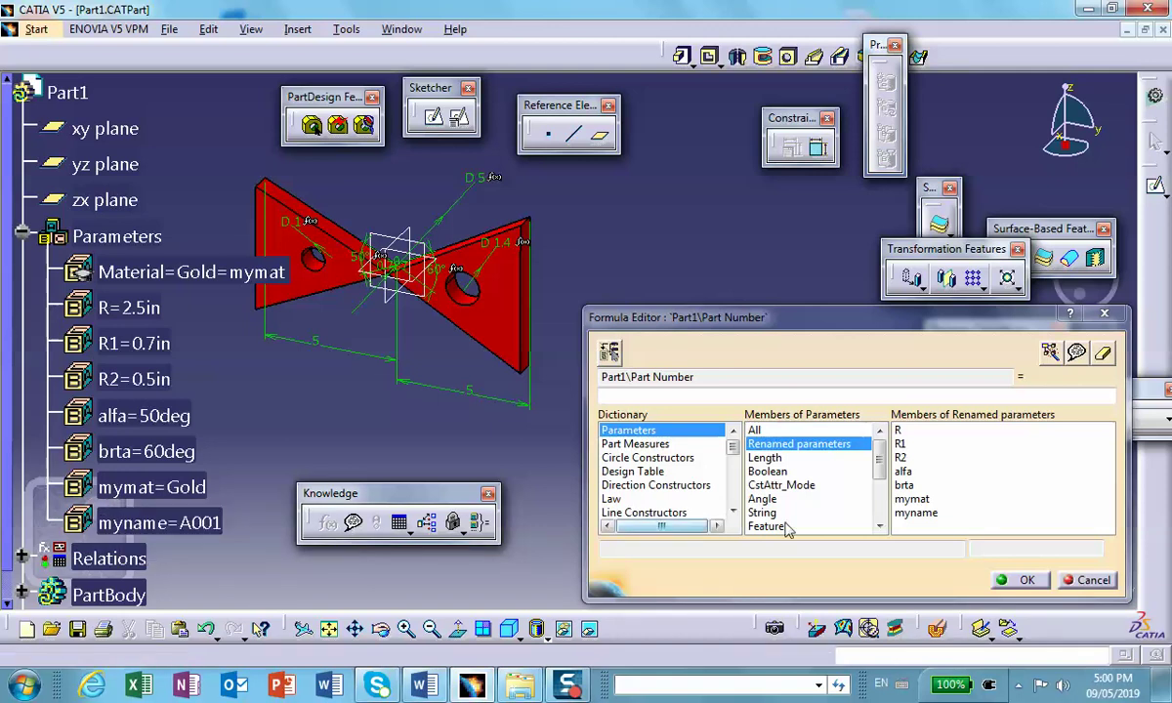
click(209, 524)
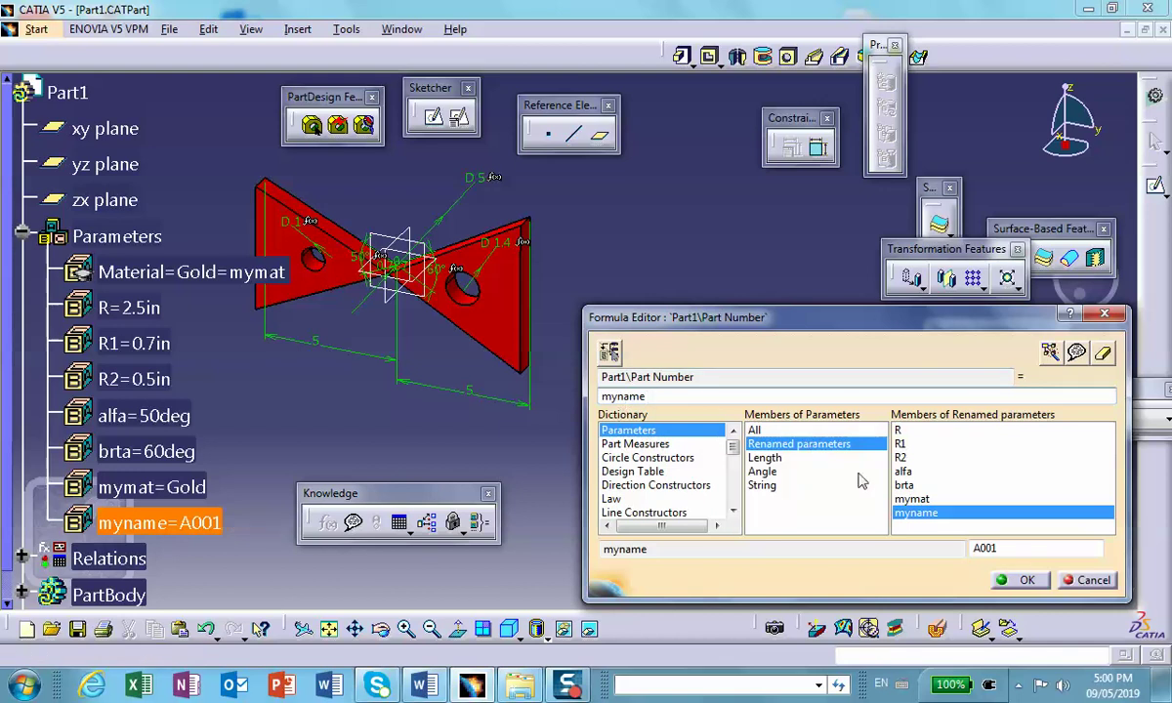
click(1022, 580)
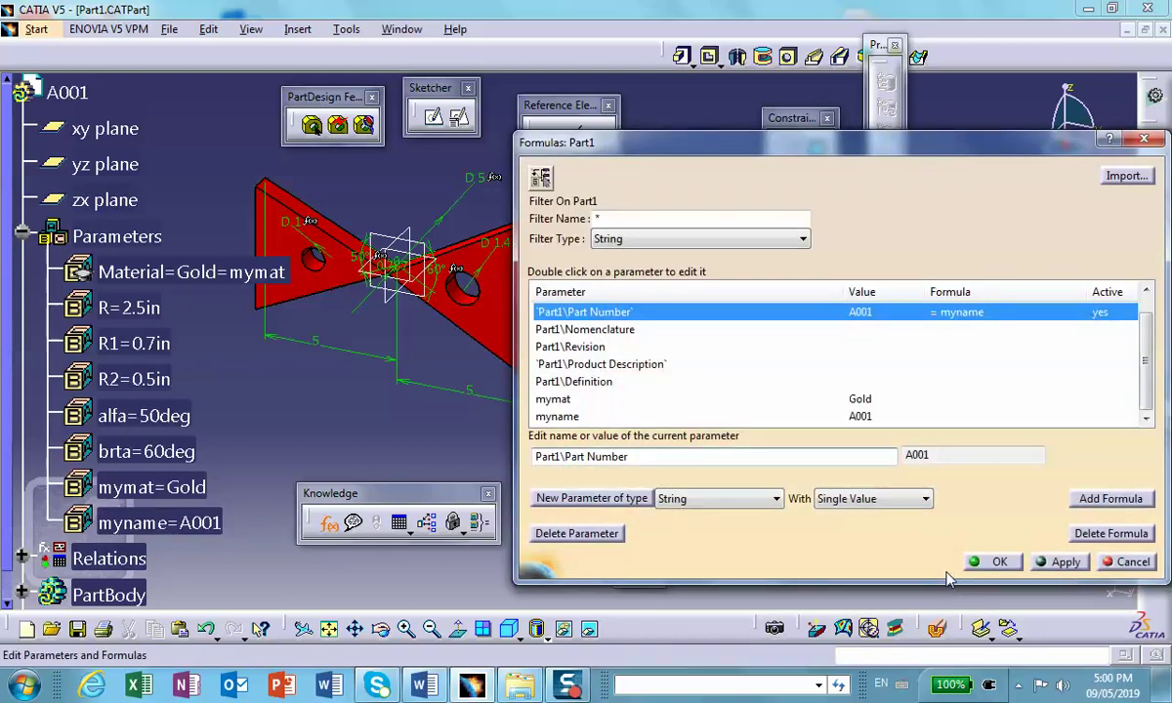
click(998, 562)
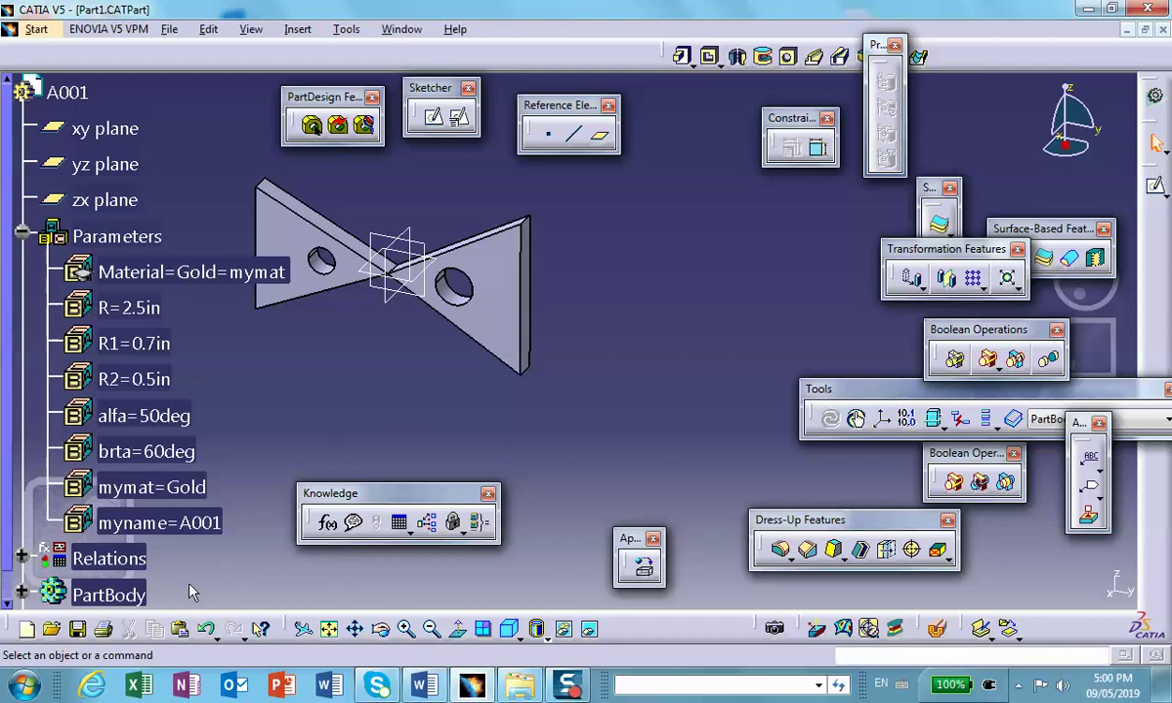
click(77, 629)
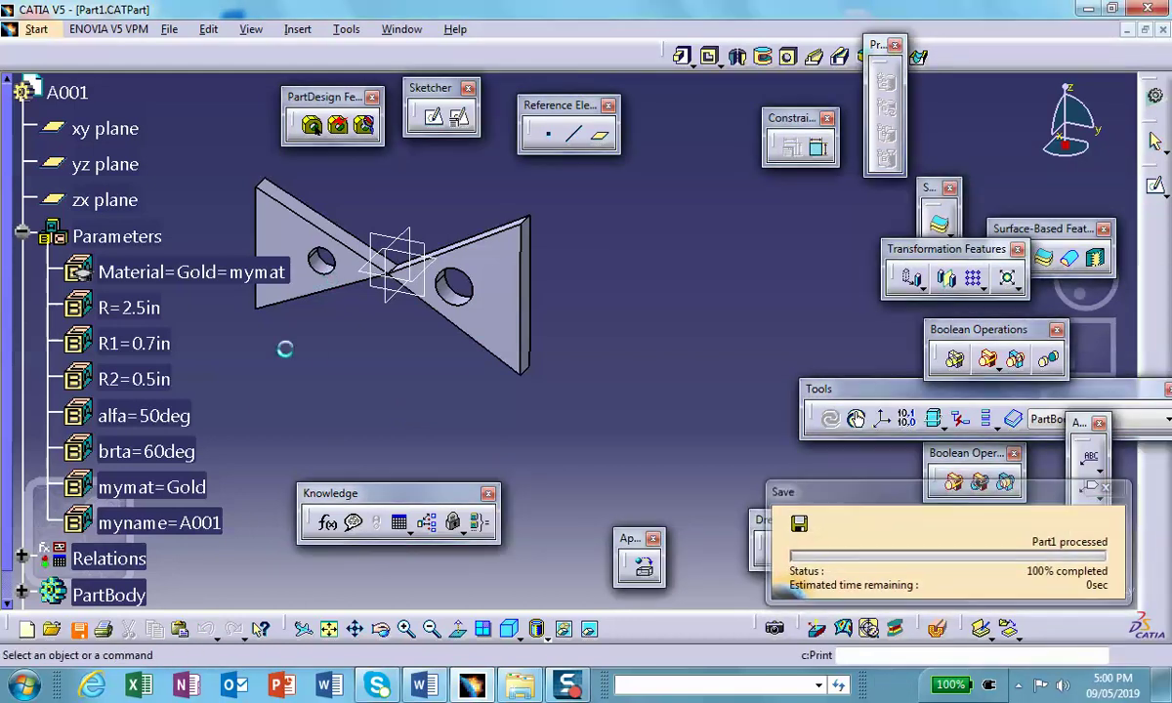
Set parameter R to 3 in to test how the hole positions follow it.
middle_drag(313, 366, 455, 377)
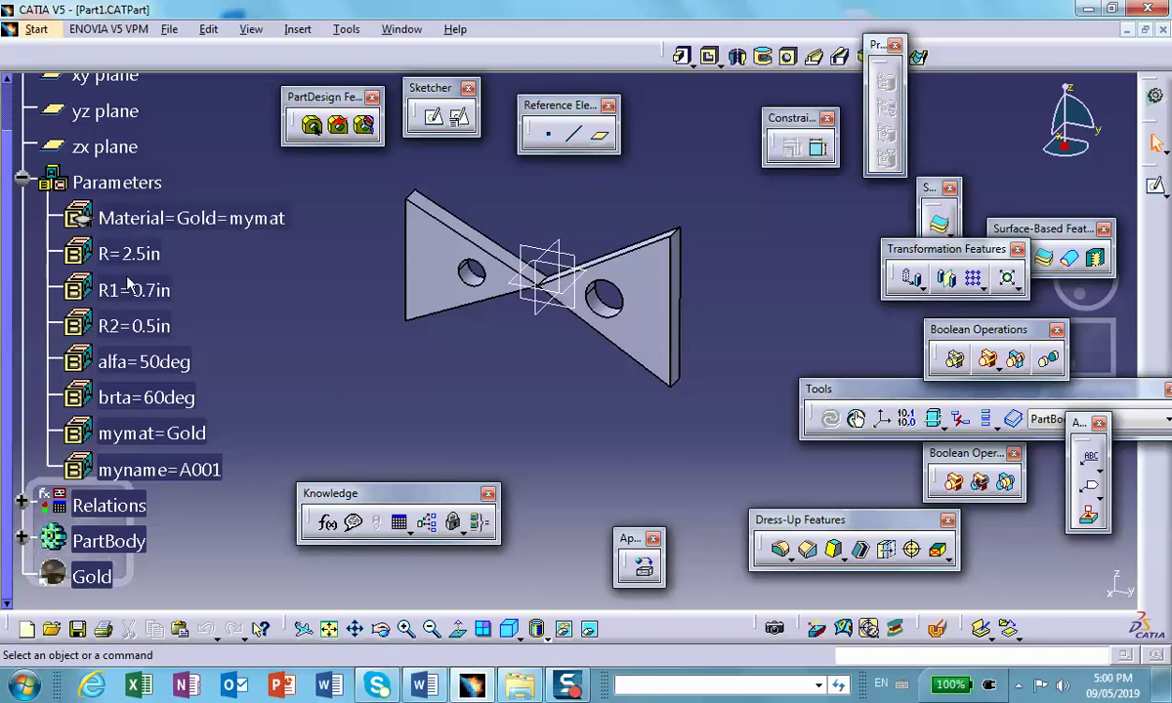
middle_drag(236, 324, 263, 338)
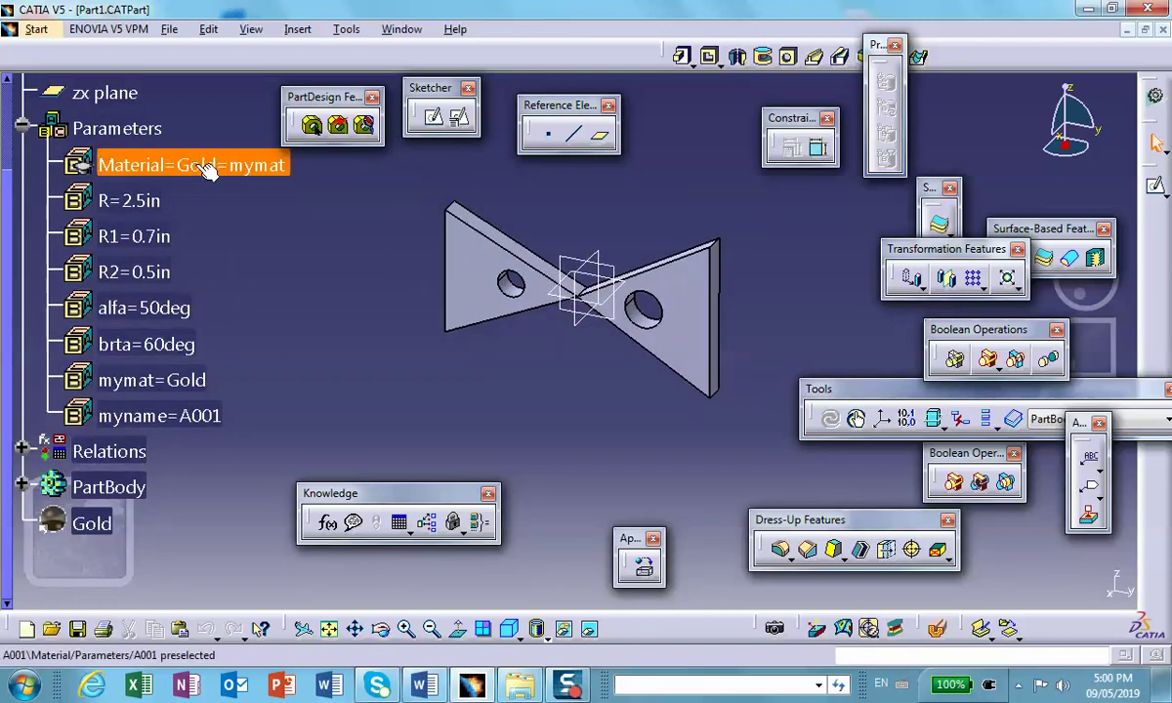
double_click(145, 202)
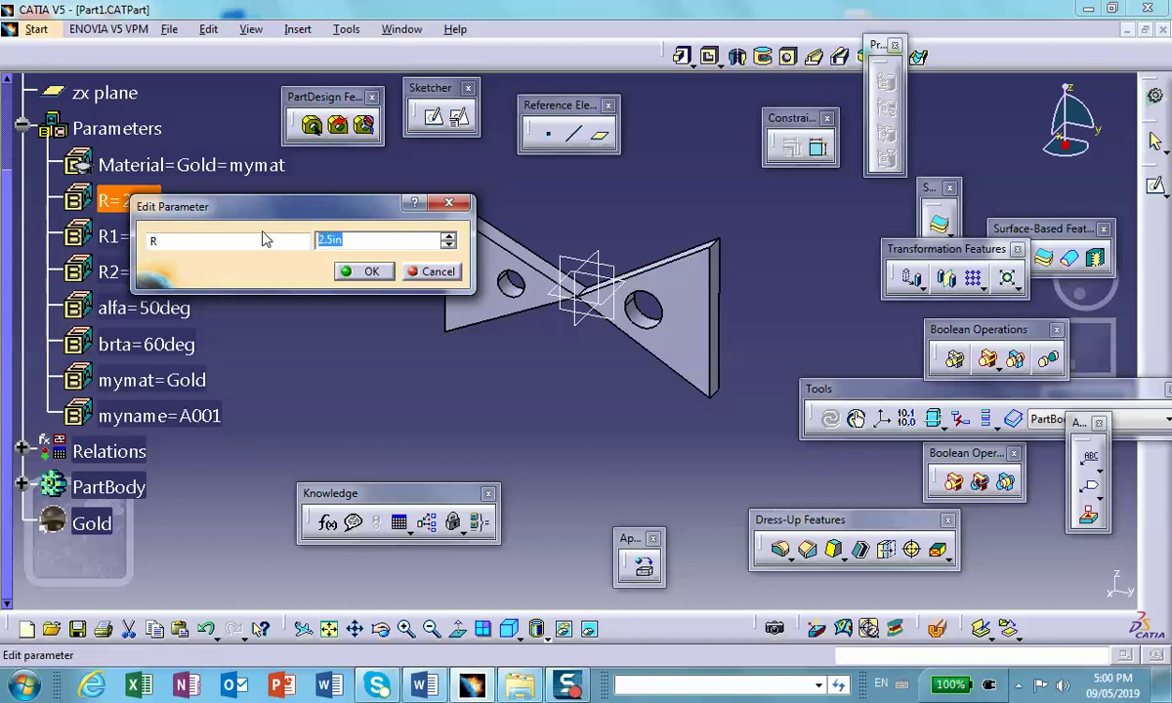
text(3)
click(386, 274)
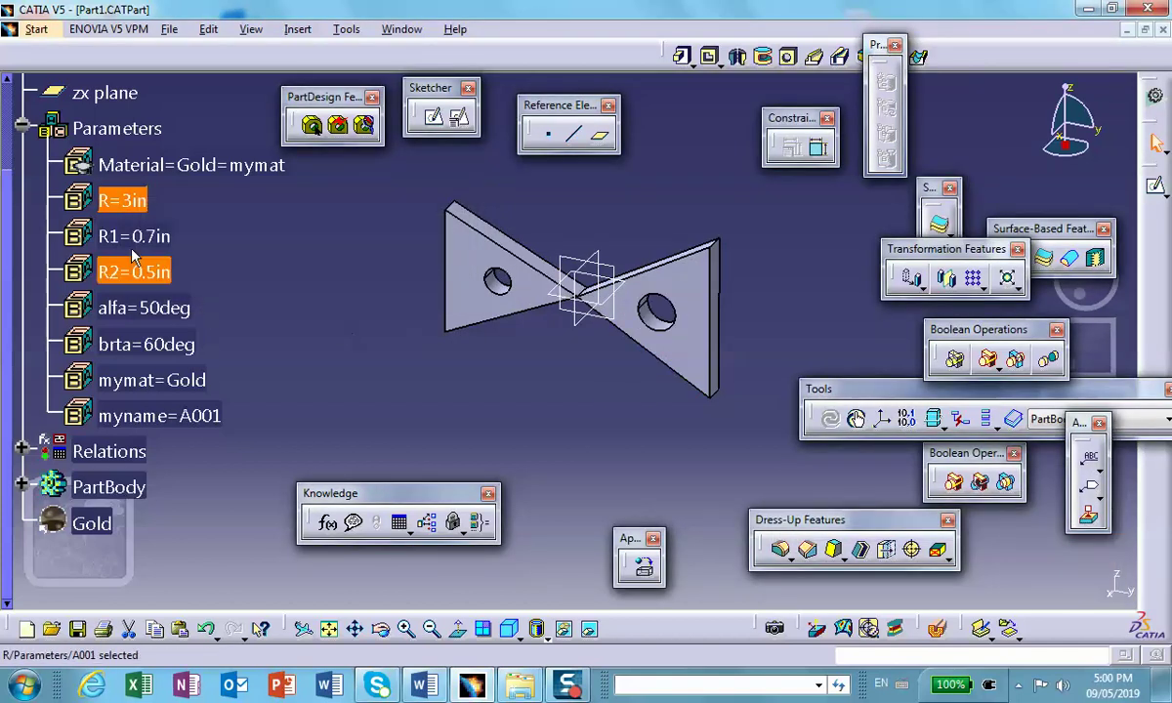
Set parameter R to 1 in.
double_click(127, 202)
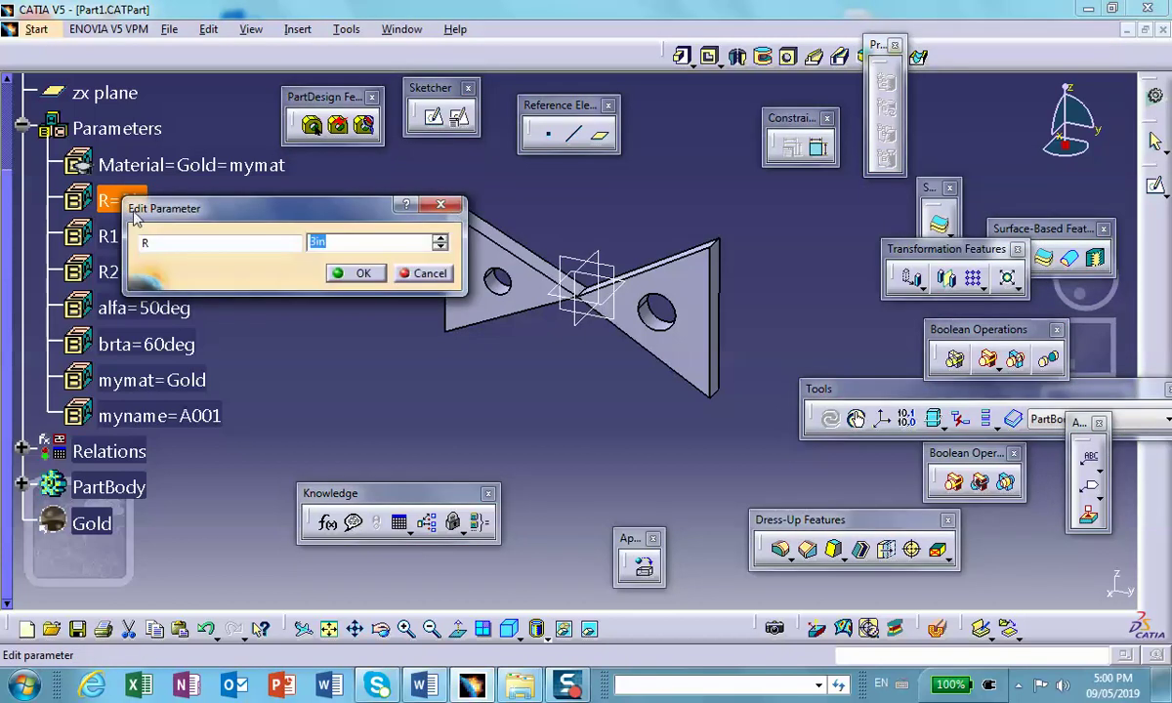
text(1)
click(361, 273)
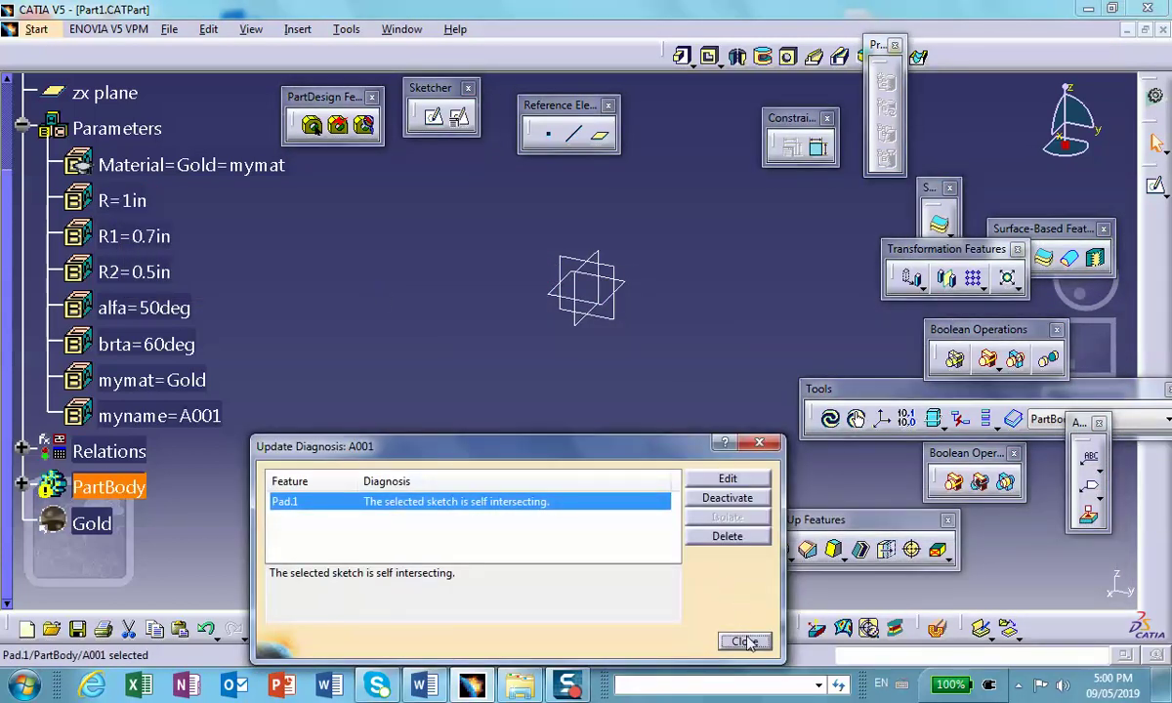
Dismiss the update diagnosis and inspect the pad's sketch to see how the hole circles cross the profile, leaving the sketch unedited.
click(745, 641)
scroll(102, 393, down, 1)
scroll(103, 392, down, 1)
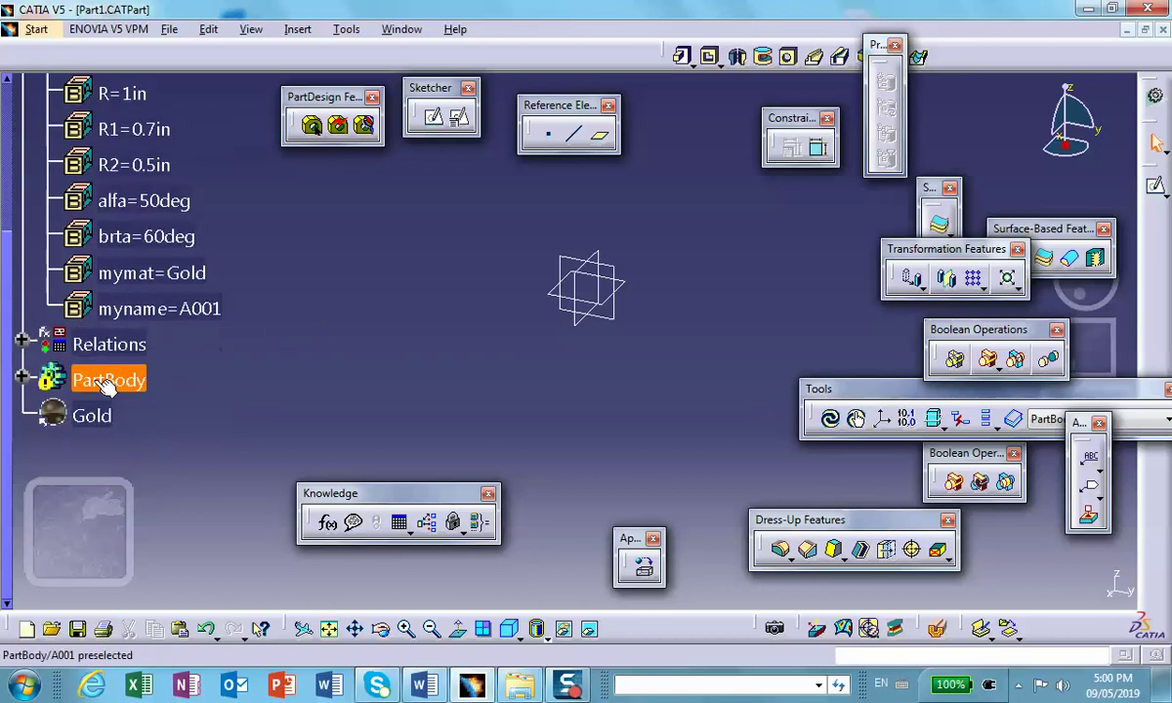
click(22, 376)
double_click(156, 449)
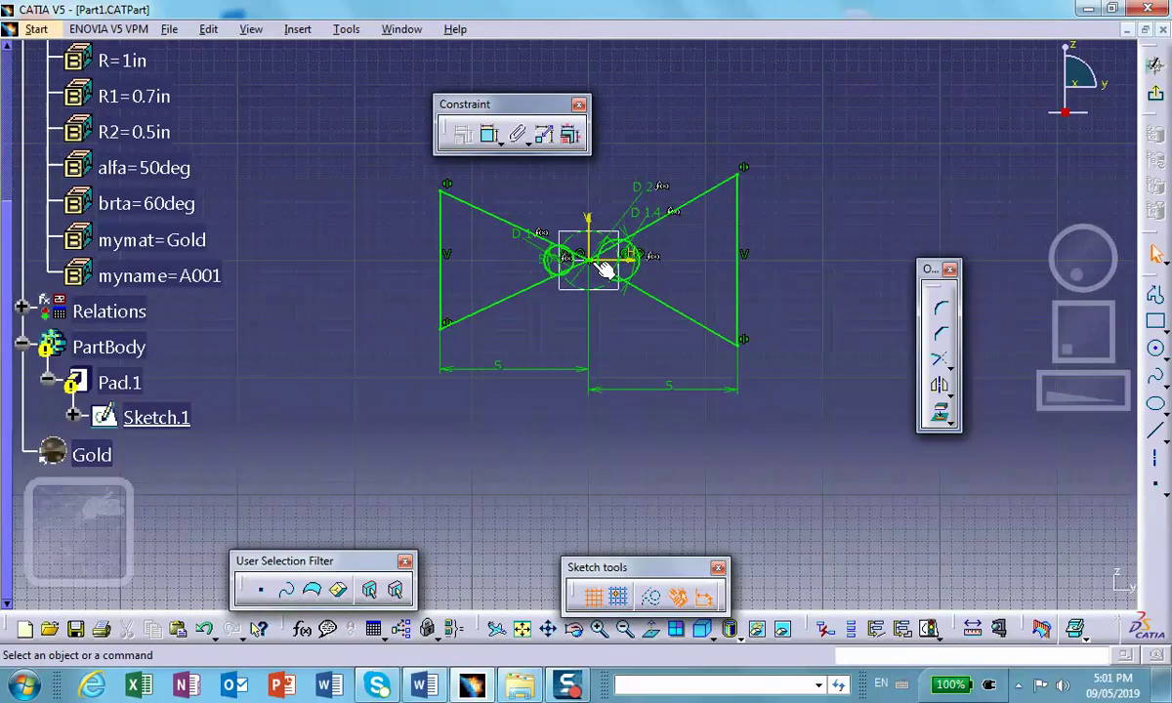
click(1155, 98)
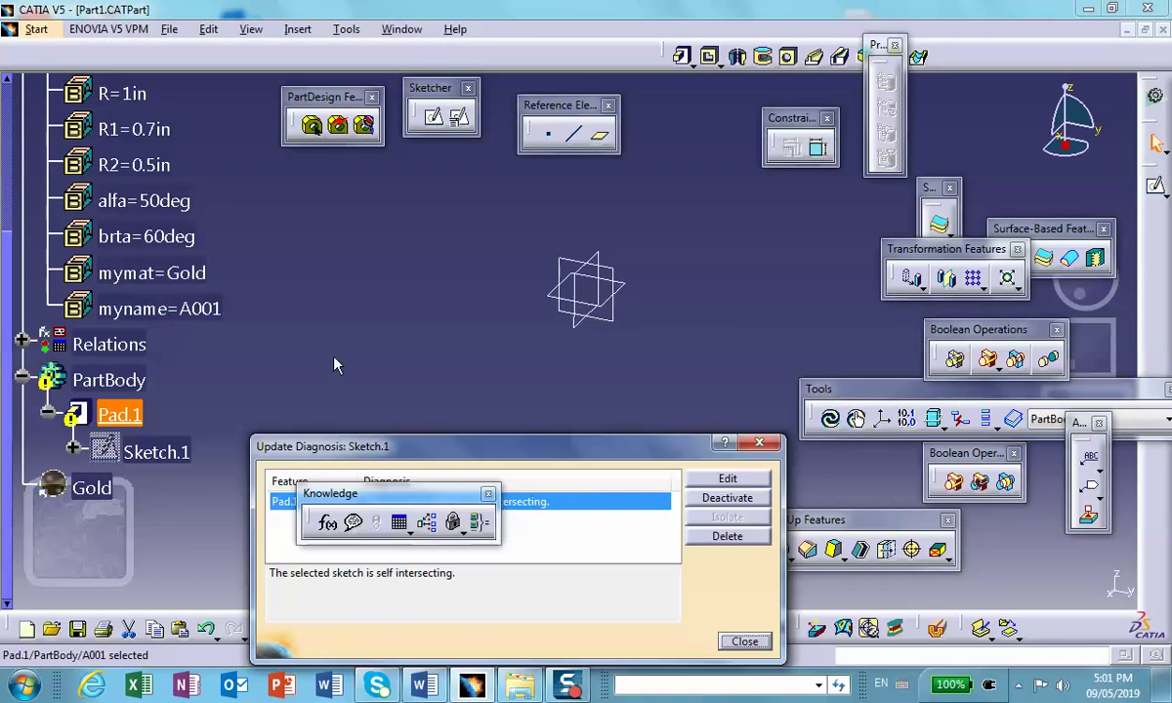
click(745, 641)
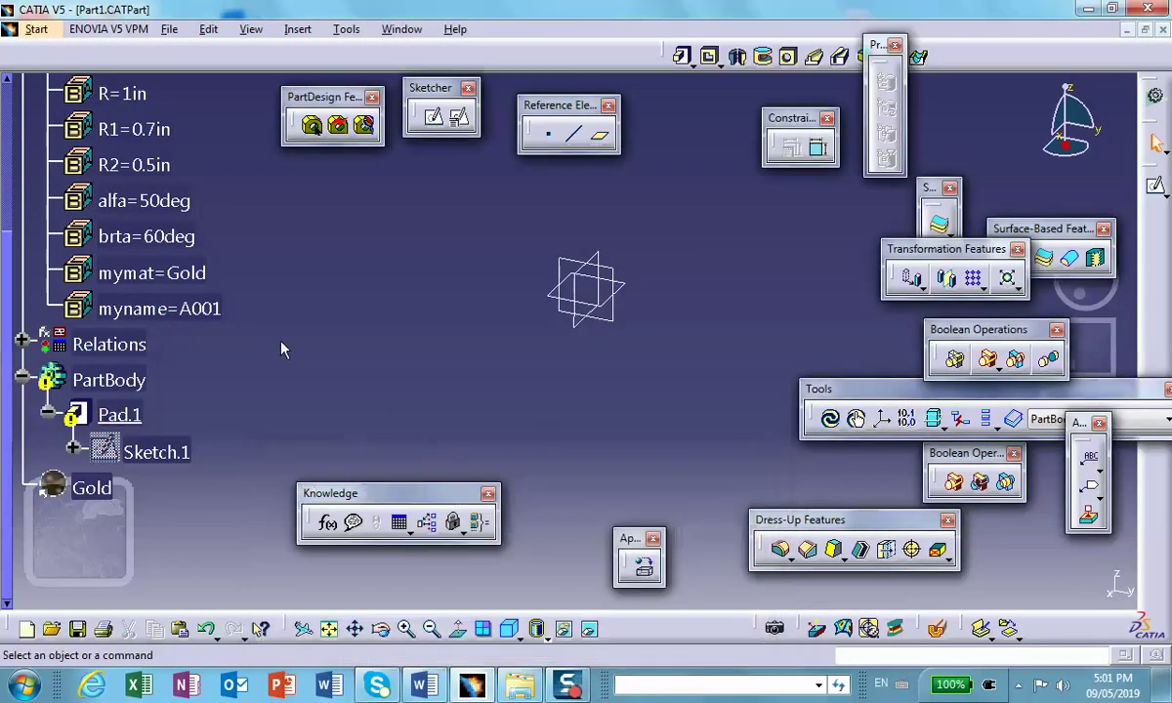
Test parameter R at 2 in and at 3 in to check how the hole positions follow it.
scroll(249, 283, up, 2)
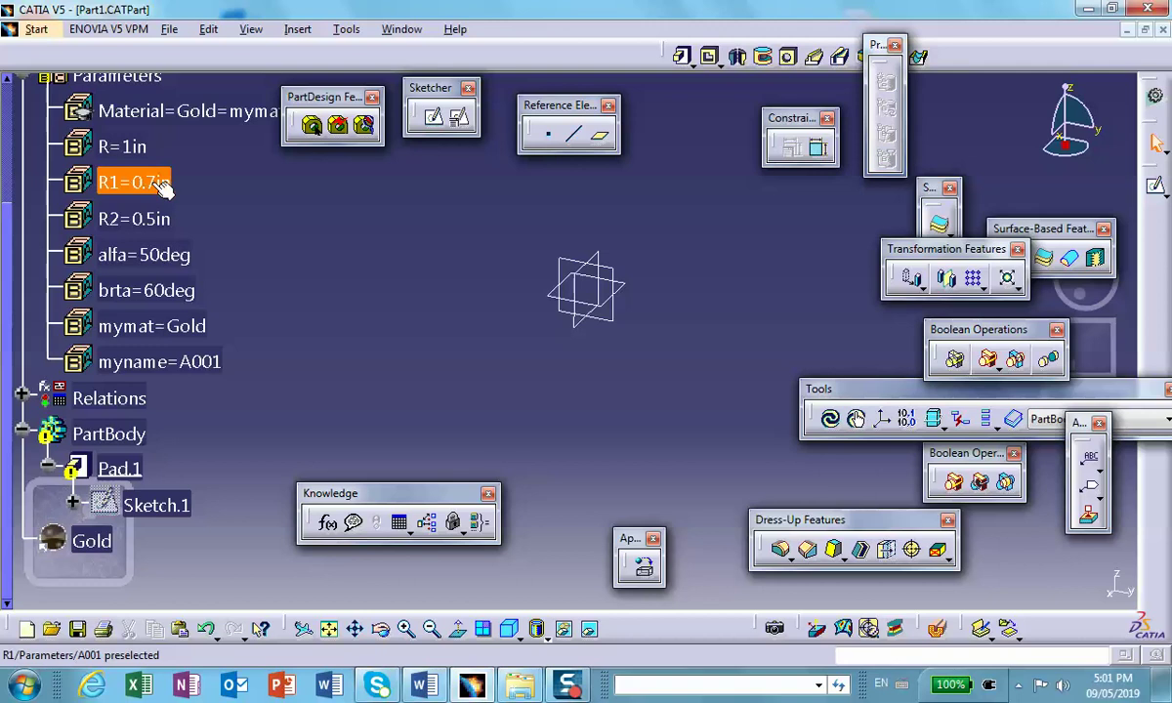
double_click(122, 146)
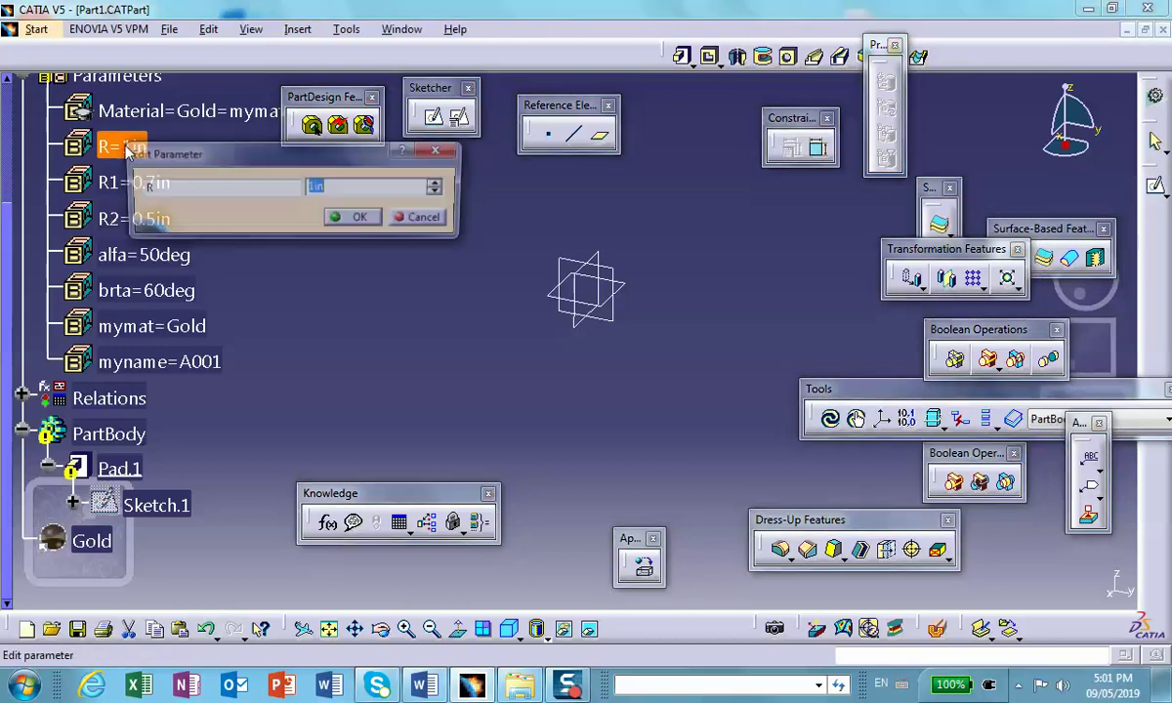
text(2in)
click(361, 217)
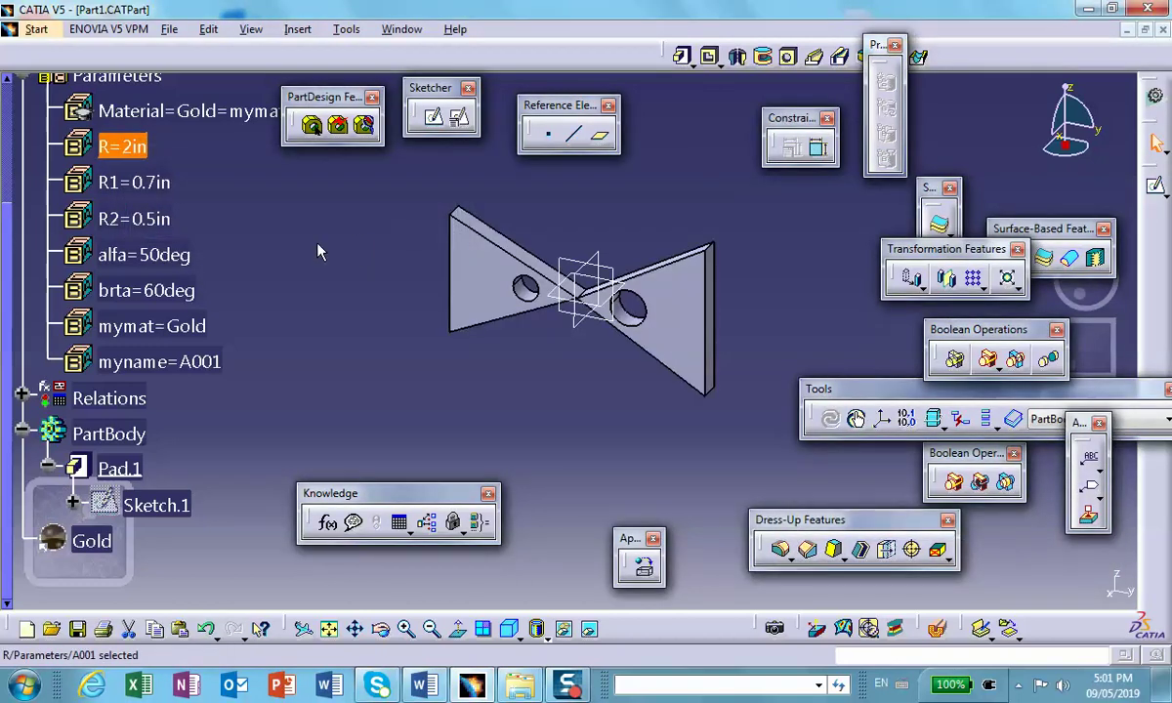
double_click(122, 147)
text(3in)
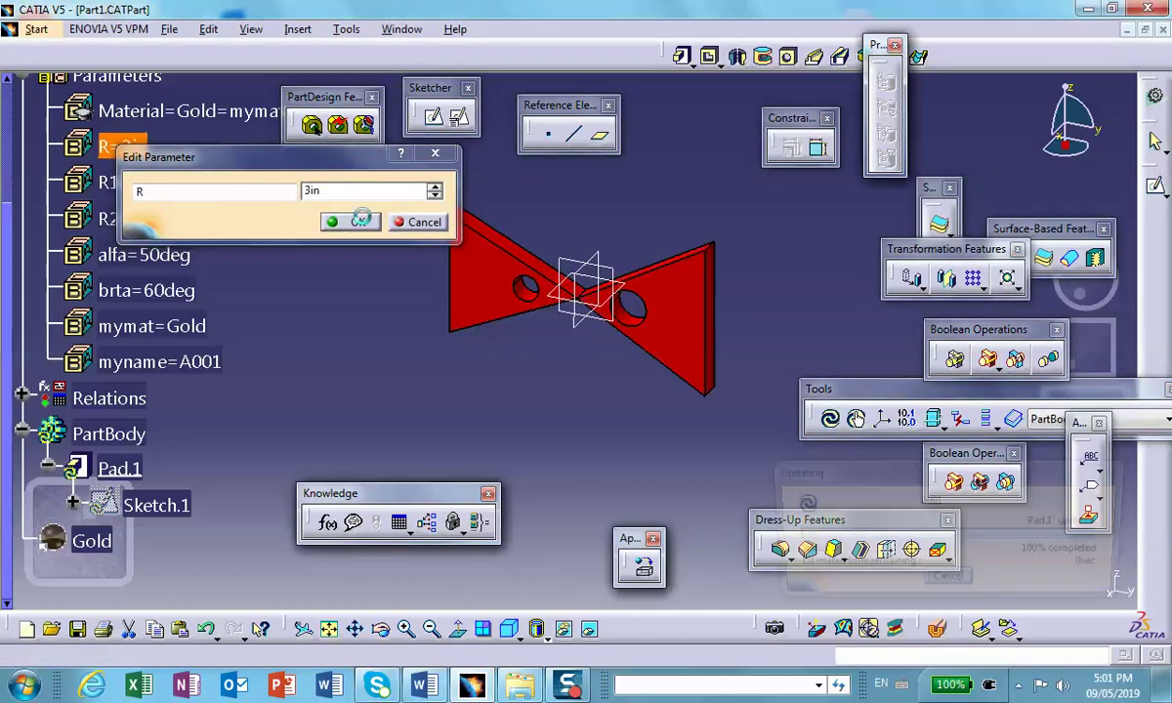
click(359, 222)
Set parameter R to 4 in.
double_click(119, 145)
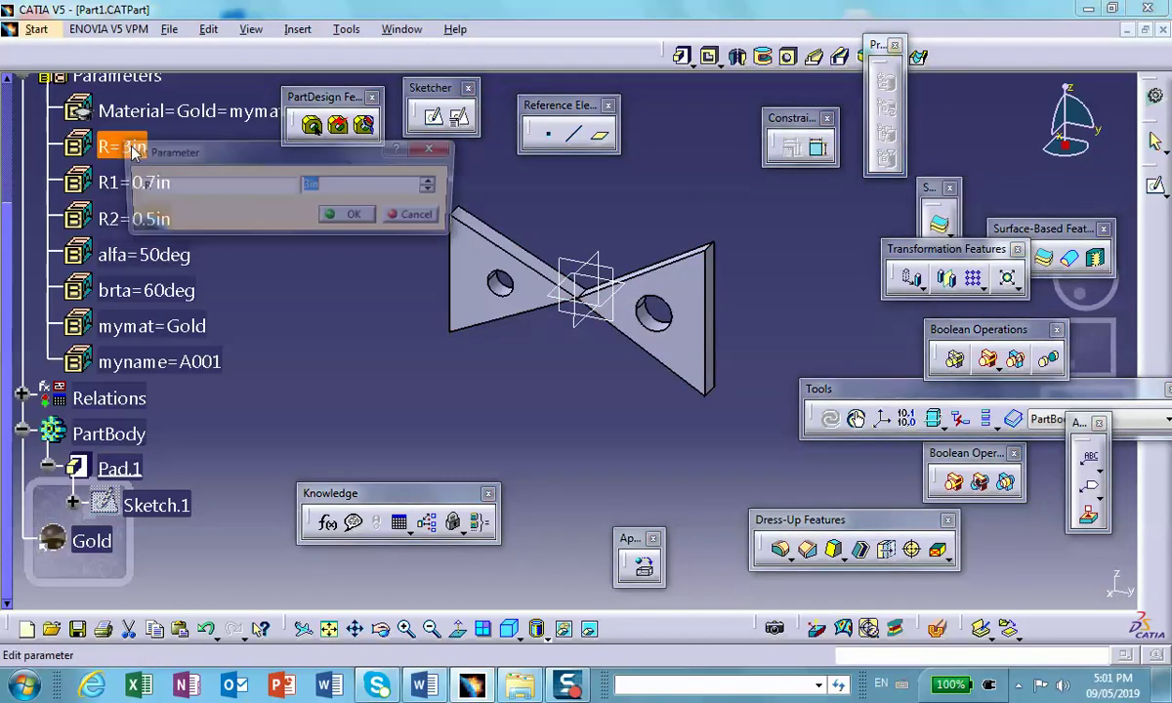
text(4in)
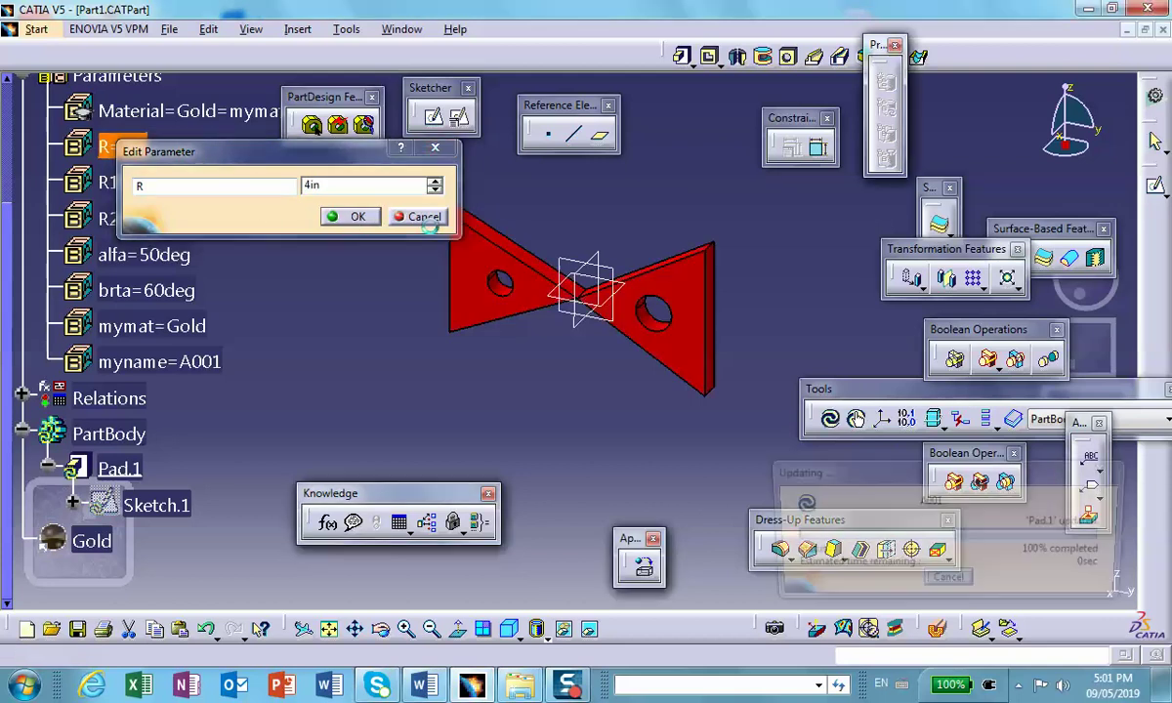
click(352, 218)
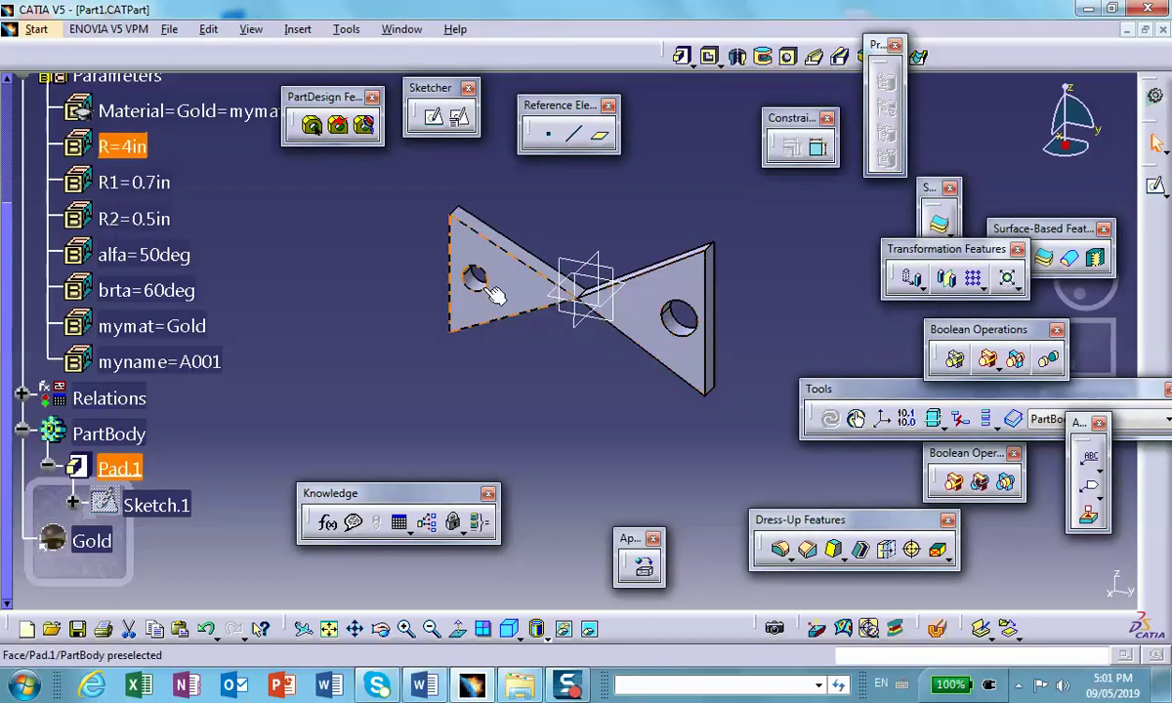
Set parameter R1 to 0.1 in to shrink the first hole.
double_click(134, 181)
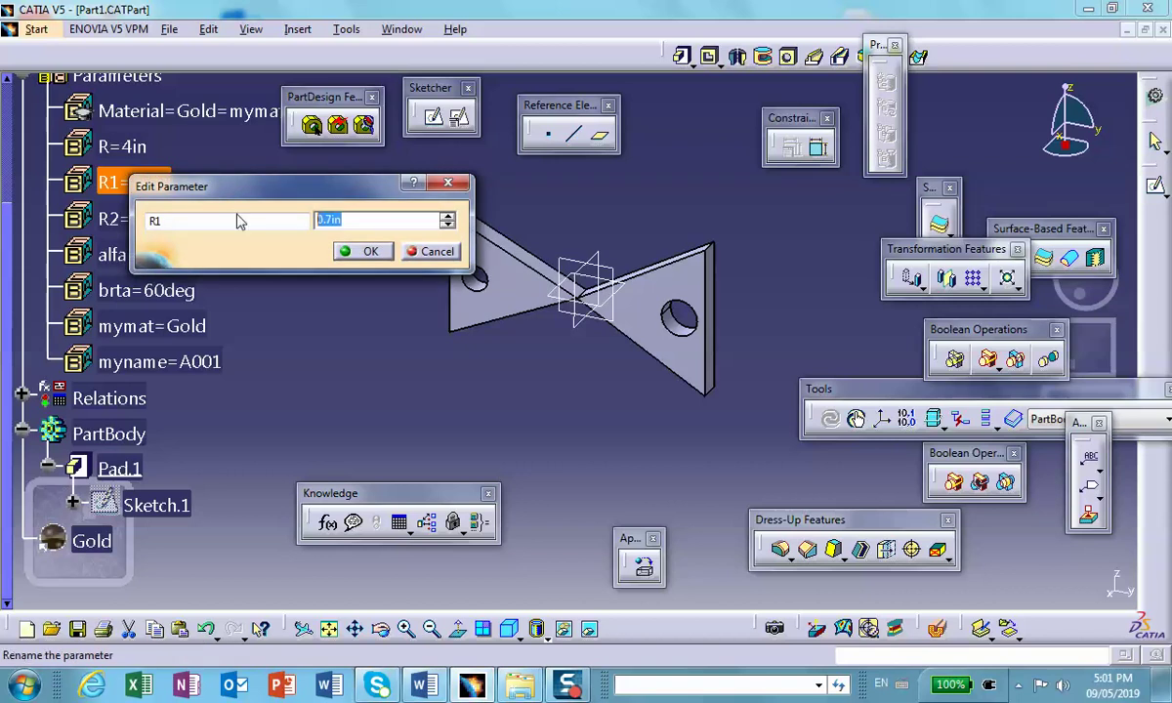
text(.1)
click(367, 251)
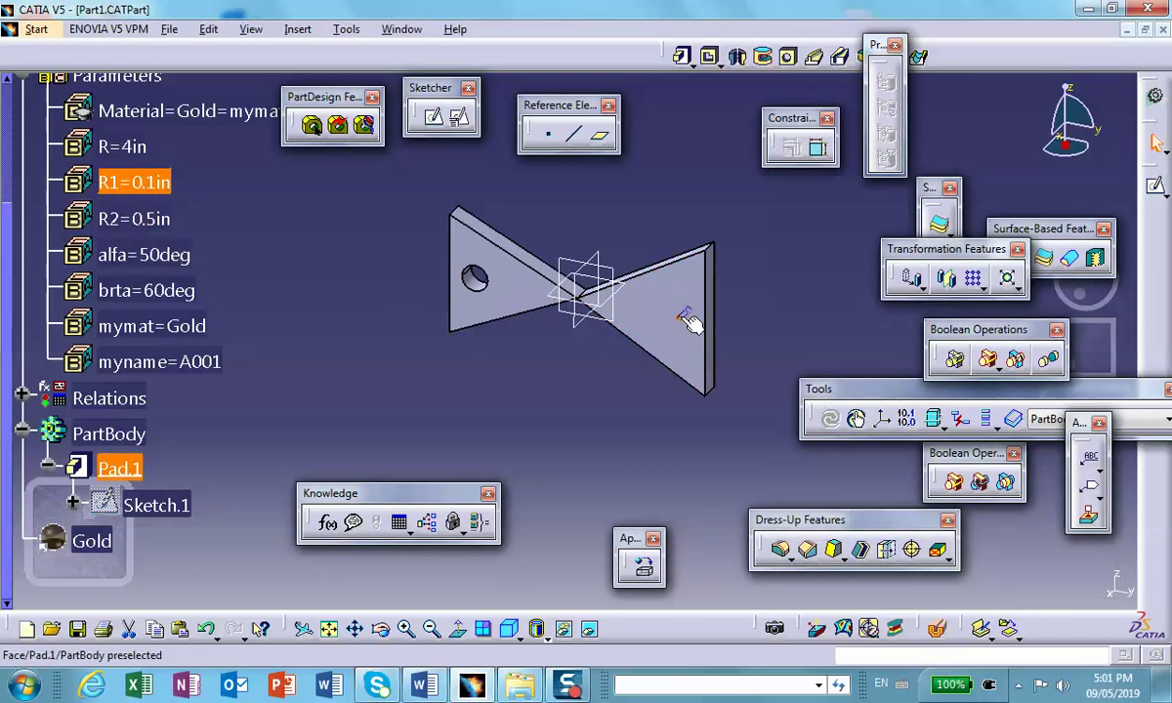
Set parameter R2 to 1 in to enlarge the second hole.
double_click(127, 219)
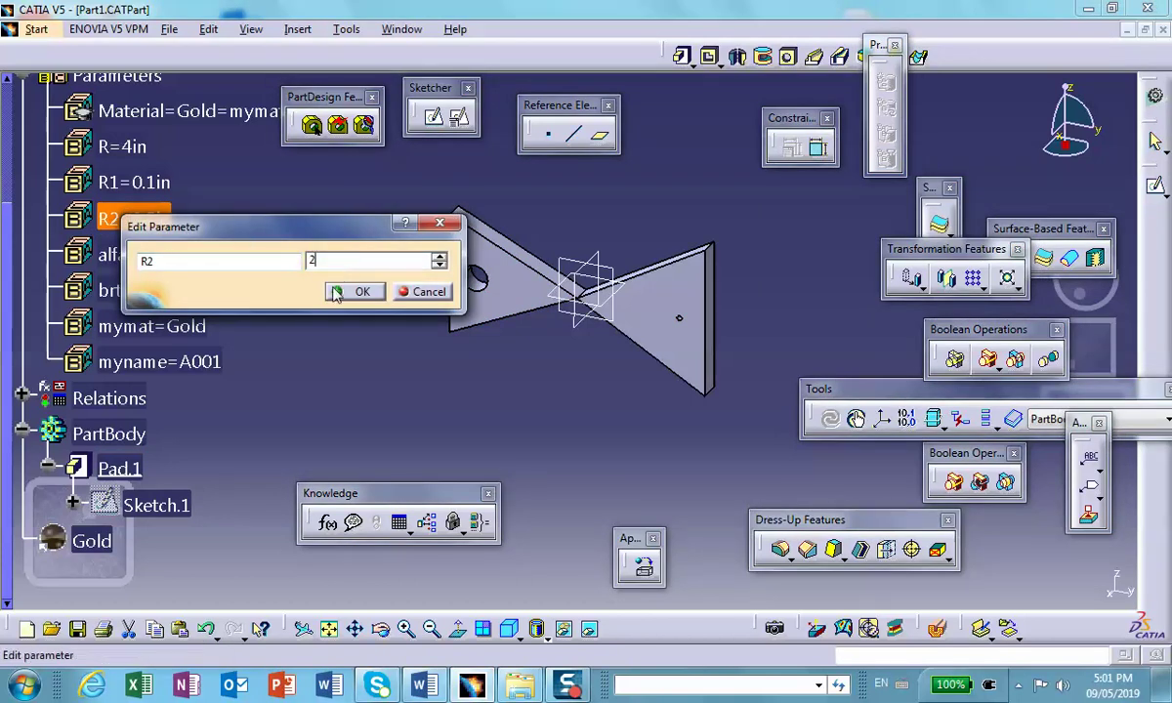
text(1)
drag(327, 234, 489, 236)
click(505, 291)
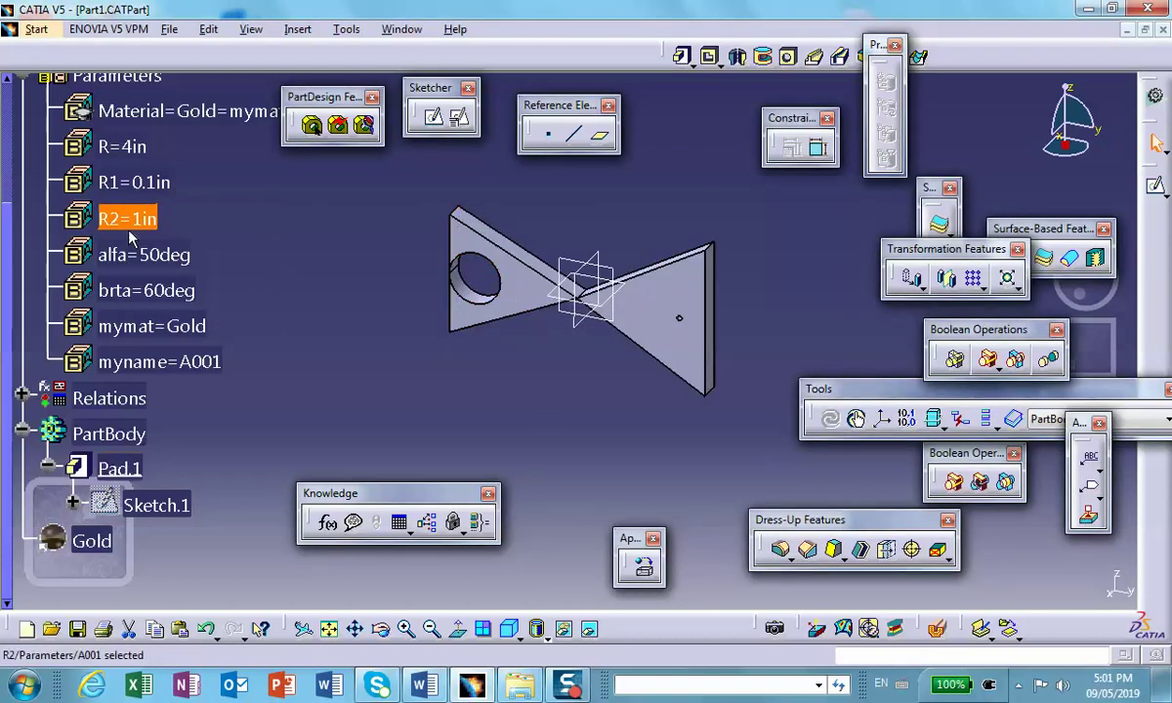
Try parameter R2 at 1.5 in, dismiss the update diagnosis, and return R2 to 1 in.
double_click(123, 217)
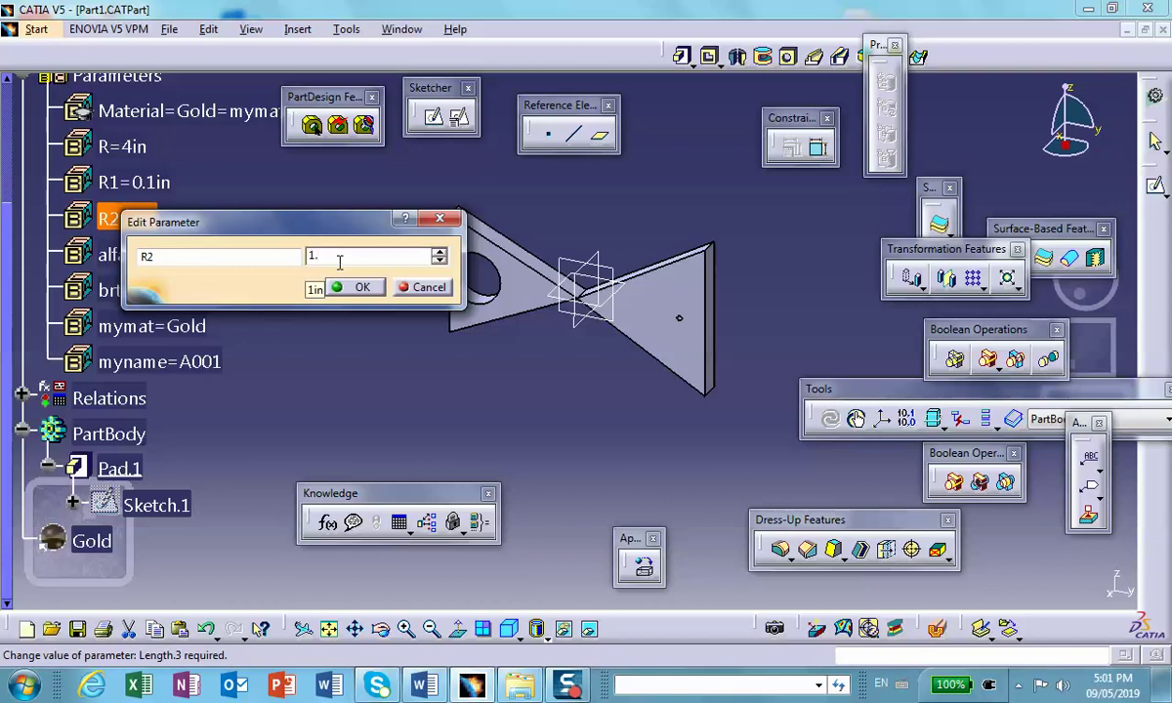
click(354, 287)
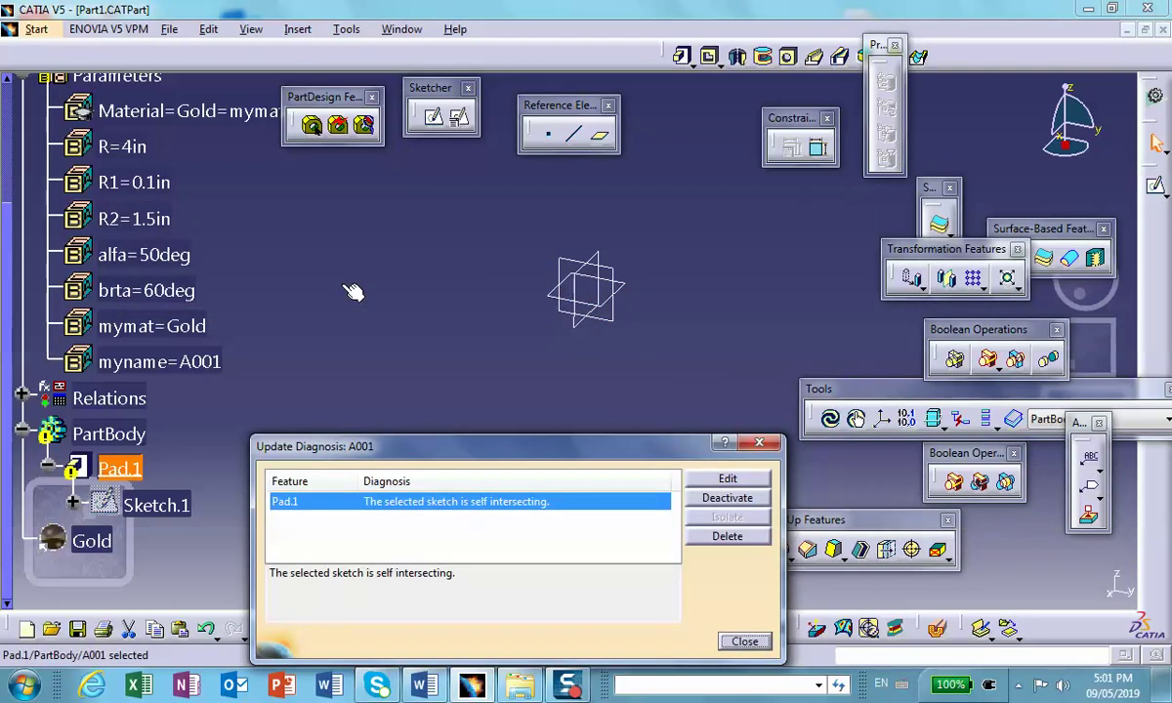
click(744, 641)
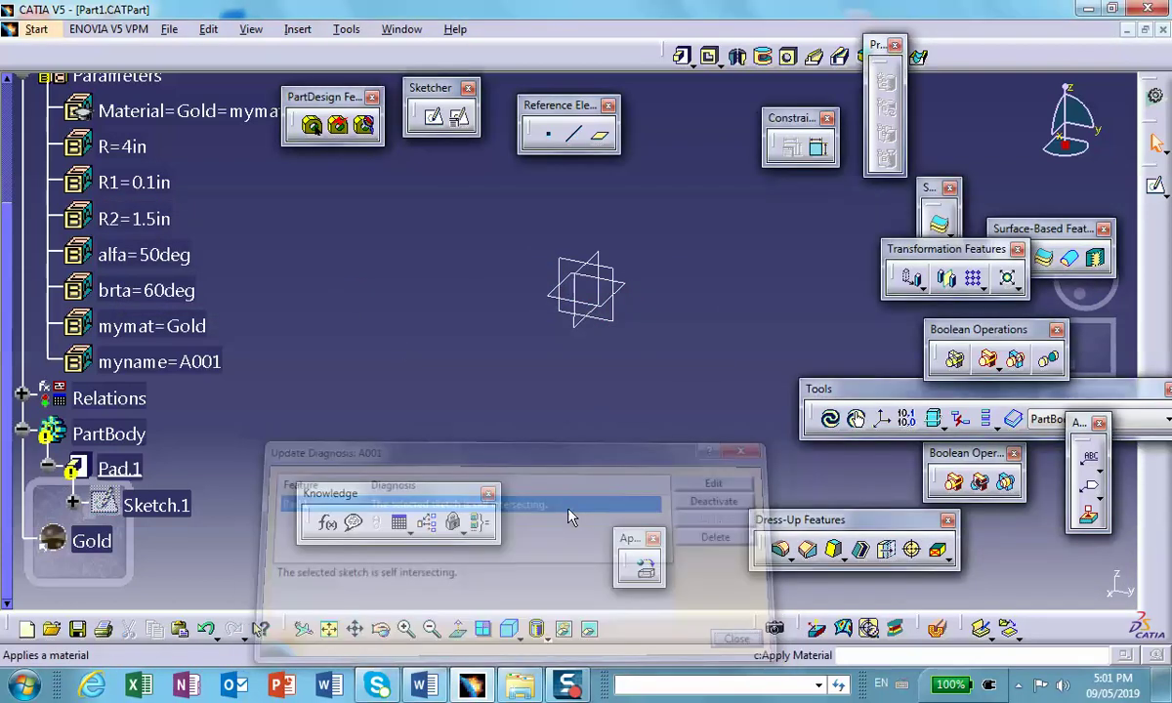
double_click(128, 217)
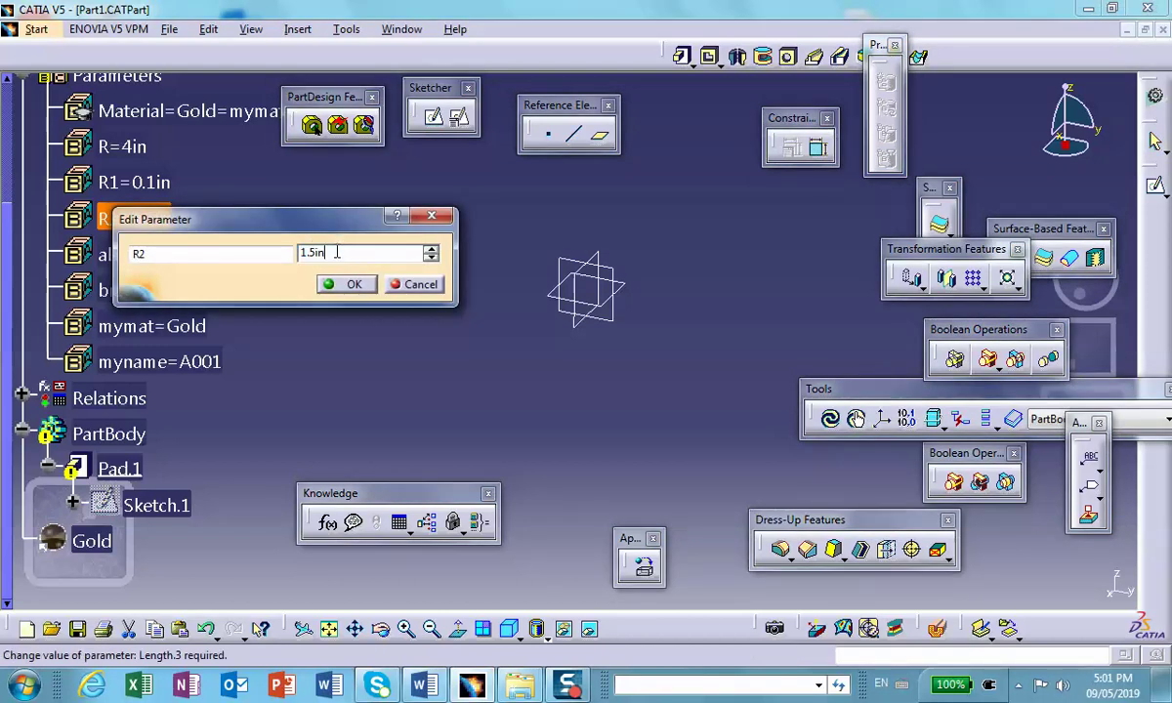
text(1.)
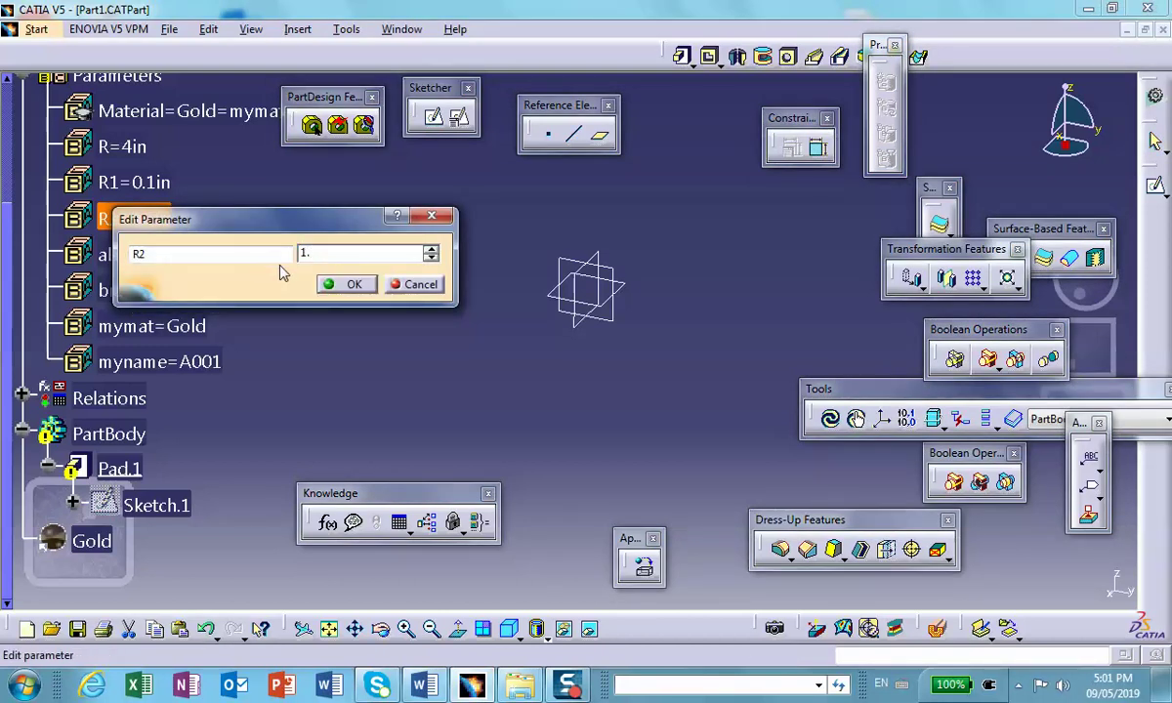
click(348, 286)
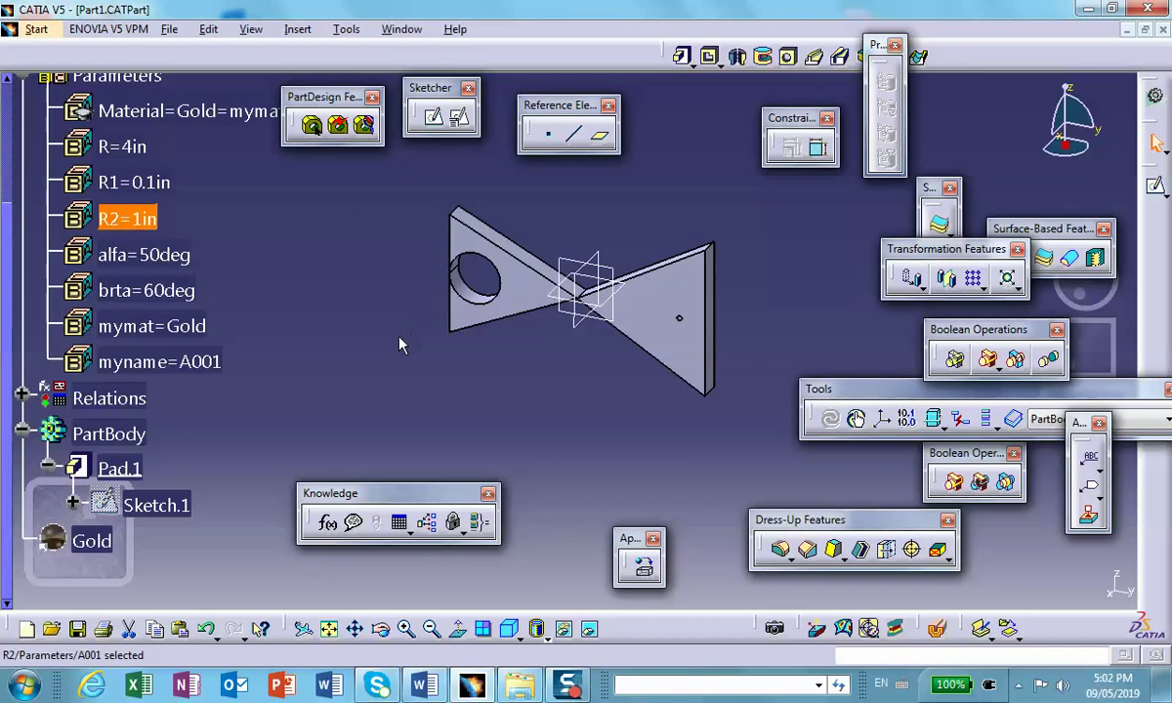
Try an oversized hole by setting parameter R2 to 7 in, and dismiss the update diagnosis.
double_click(126, 217)
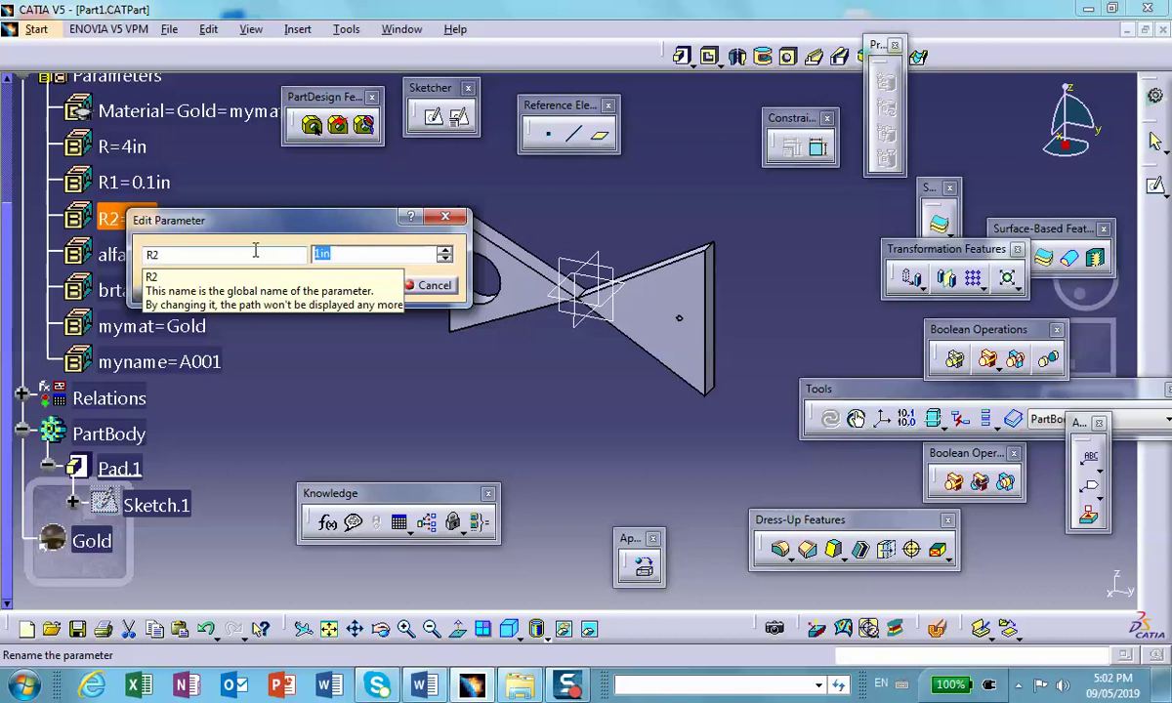
text(7)
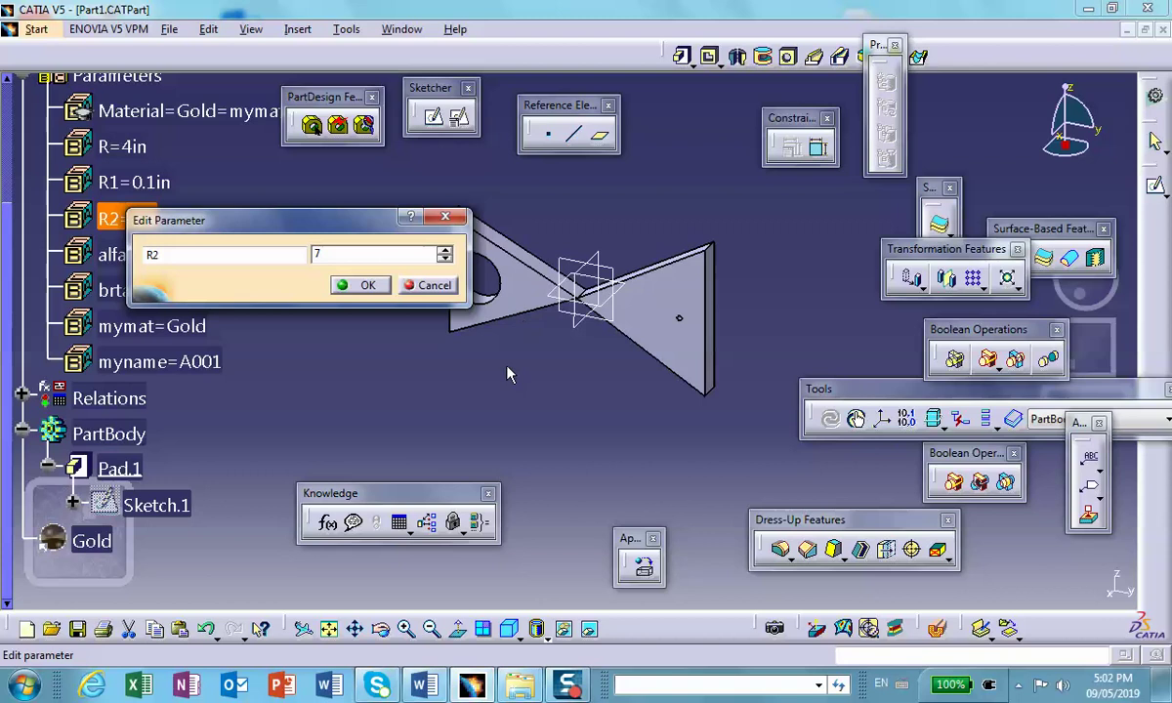
click(343, 284)
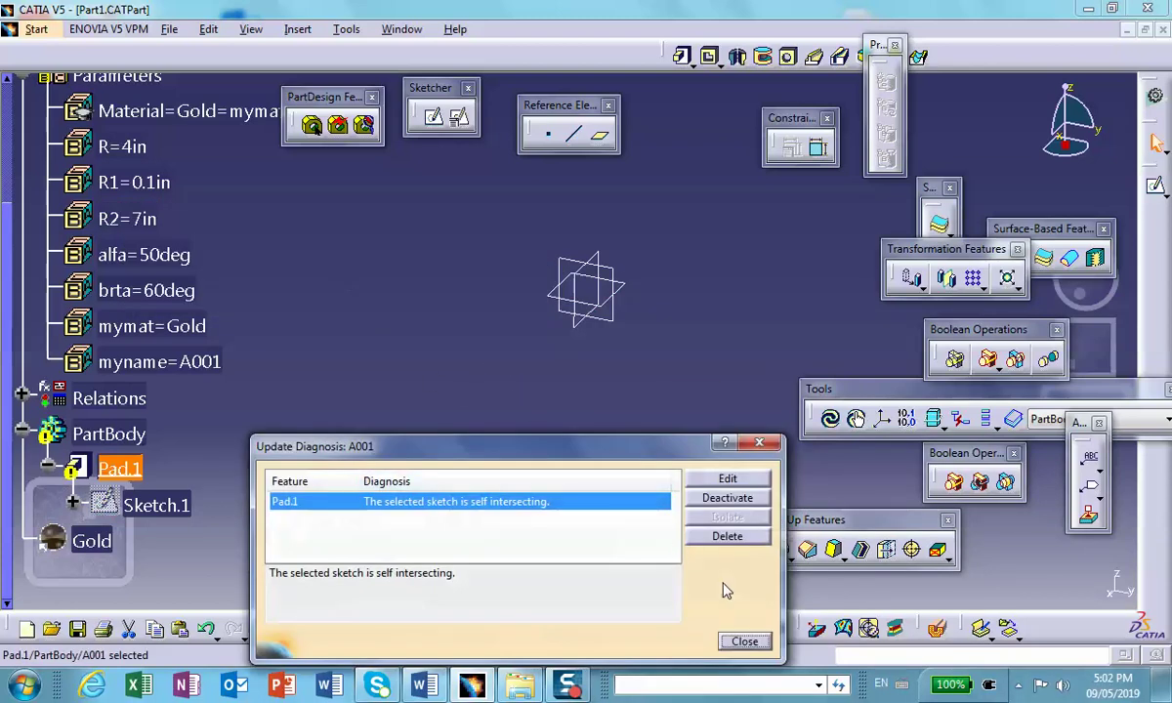
click(744, 640)
Inspect the pad's sketch to compare the oversized circle with the plate profile, then leave the sketch and dismiss the diagnosis.
scroll(157, 391, down, 1)
scroll(164, 403, down, 1)
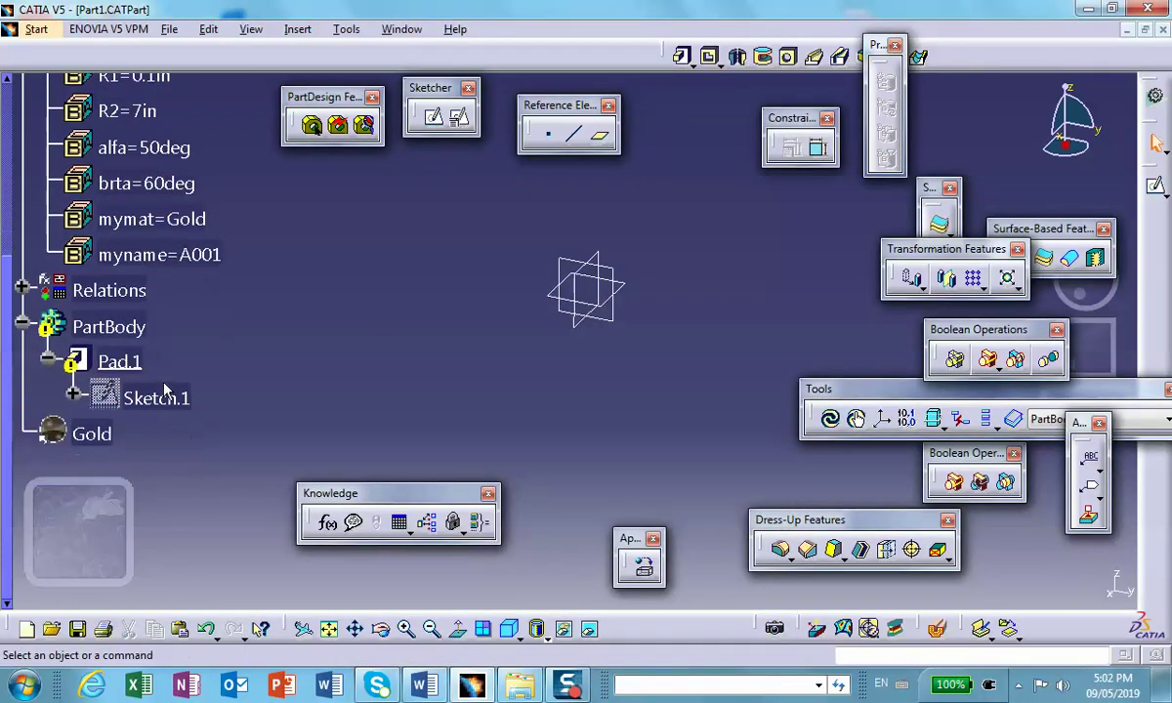
double_click(166, 395)
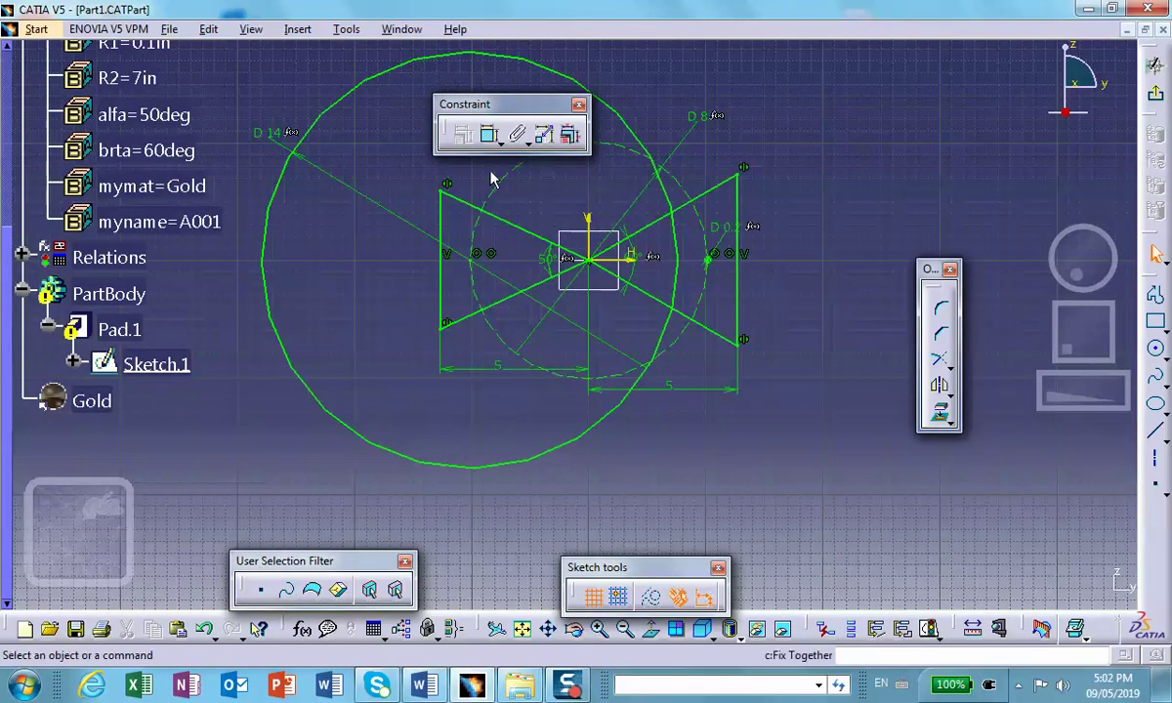
scroll(209, 270, up, 3)
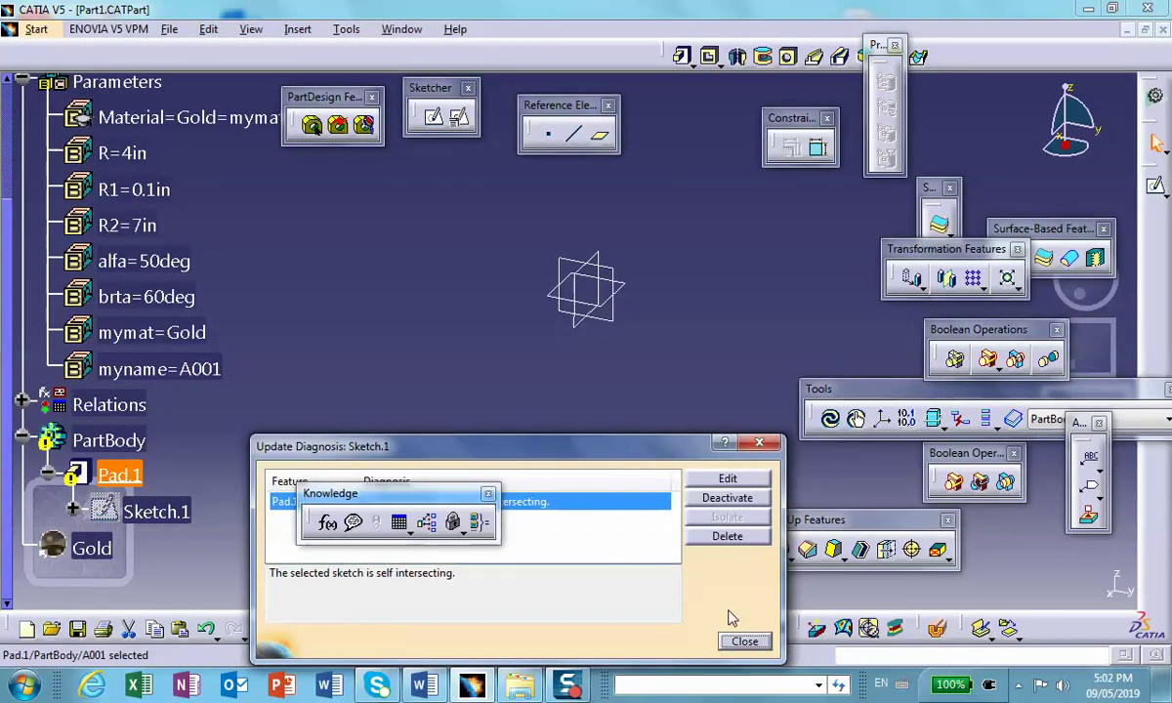
click(745, 641)
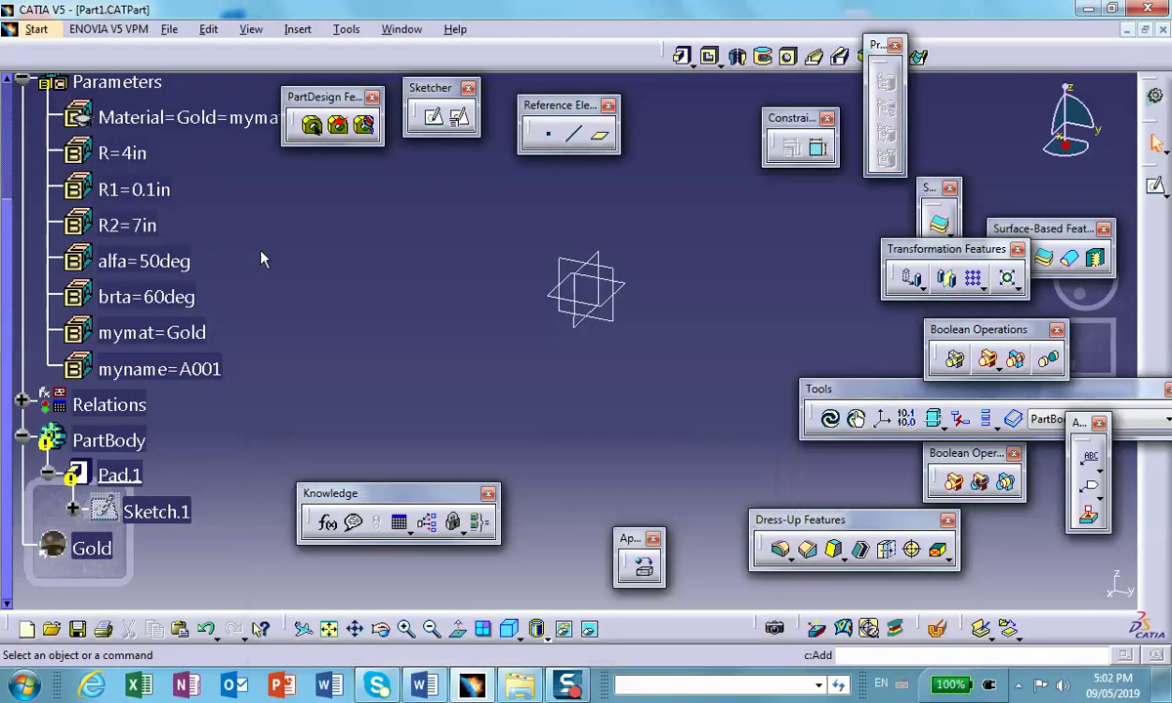
Restore parameter R2 to 1 in.
double_click(134, 226)
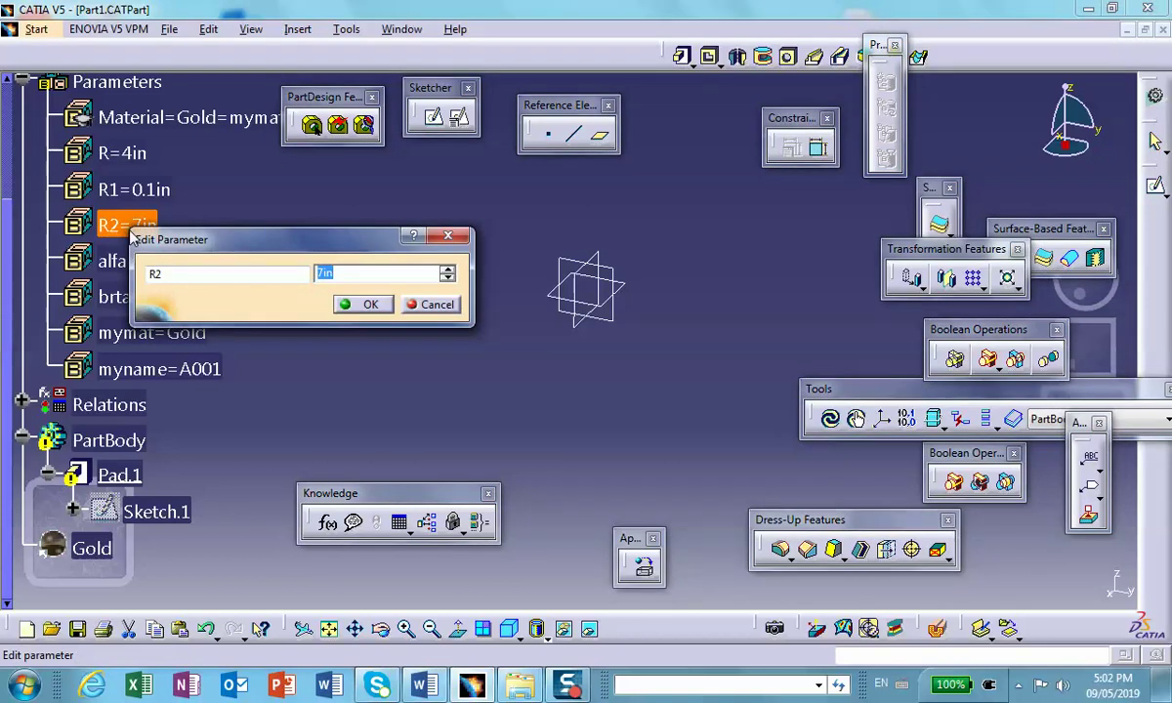
text(1)
click(371, 304)
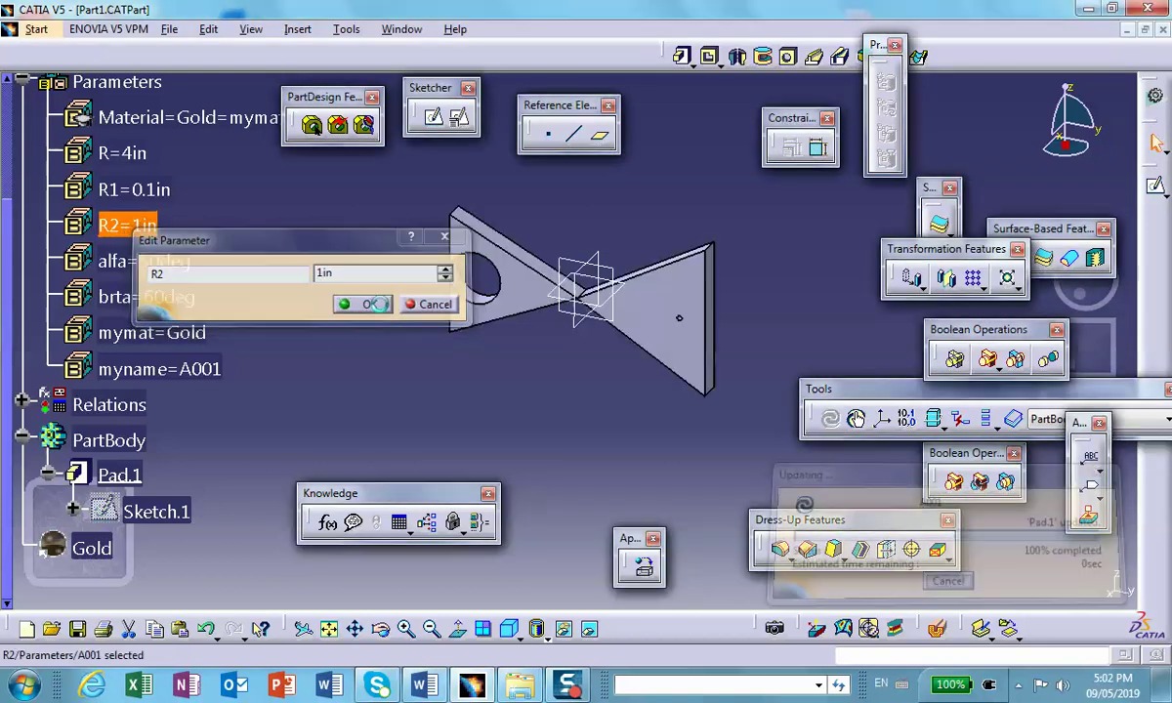
Test parameter R at 8 in to place both circles beyond the plate's outer edges.
double_click(124, 154)
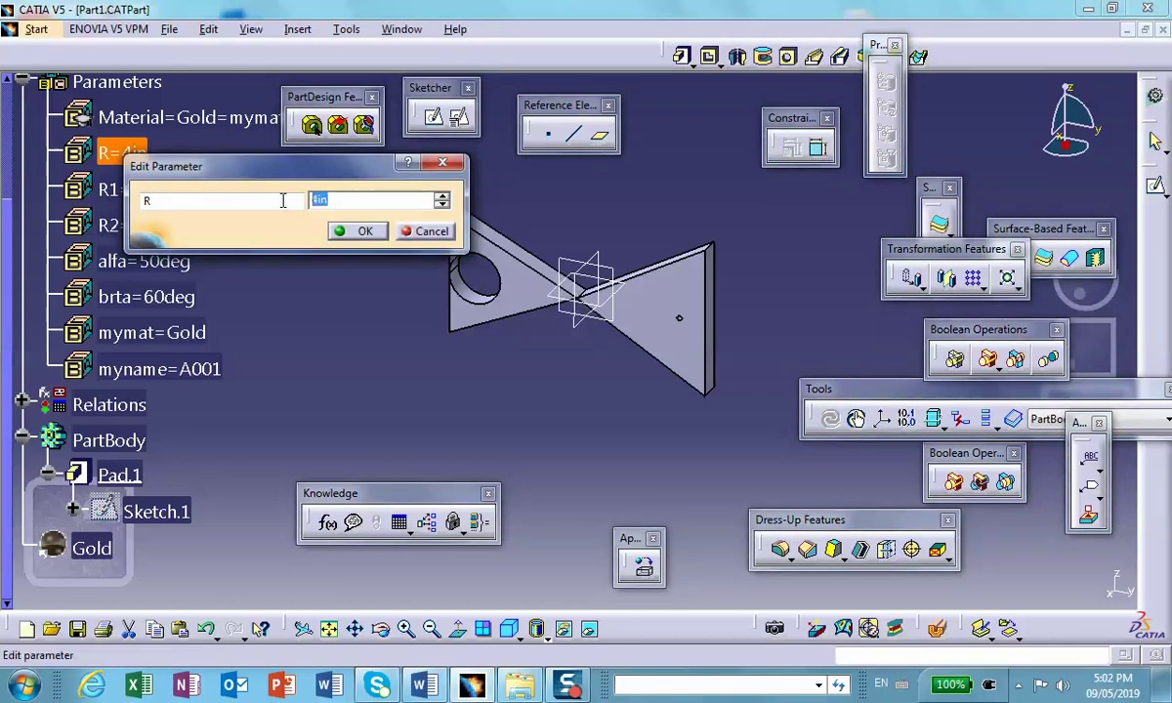
text(8)
click(361, 231)
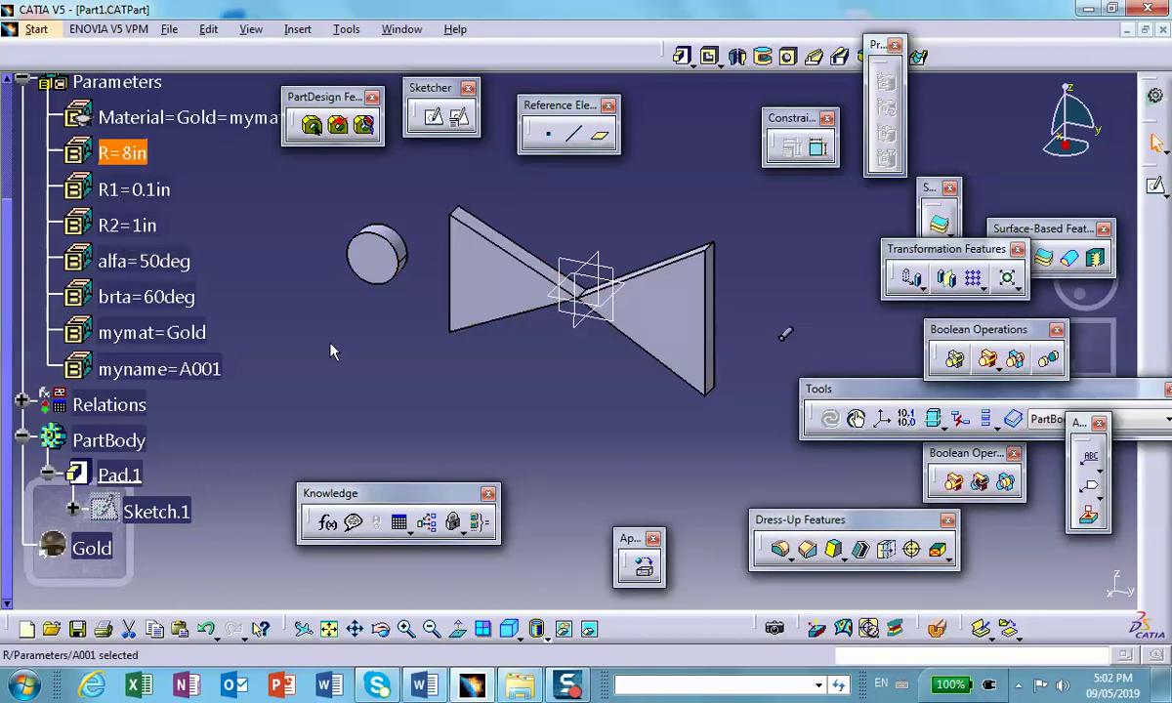
click(789, 336)
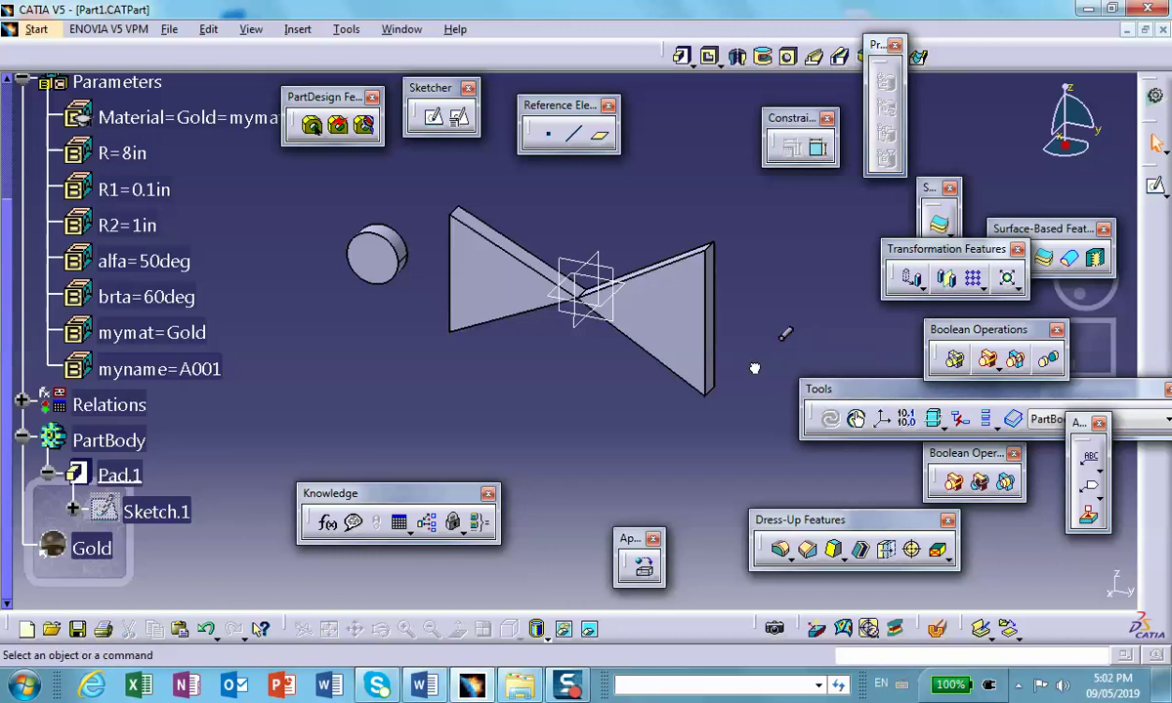
Return parameter R to 4 in so both holes lie within the plate.
double_click(122, 153)
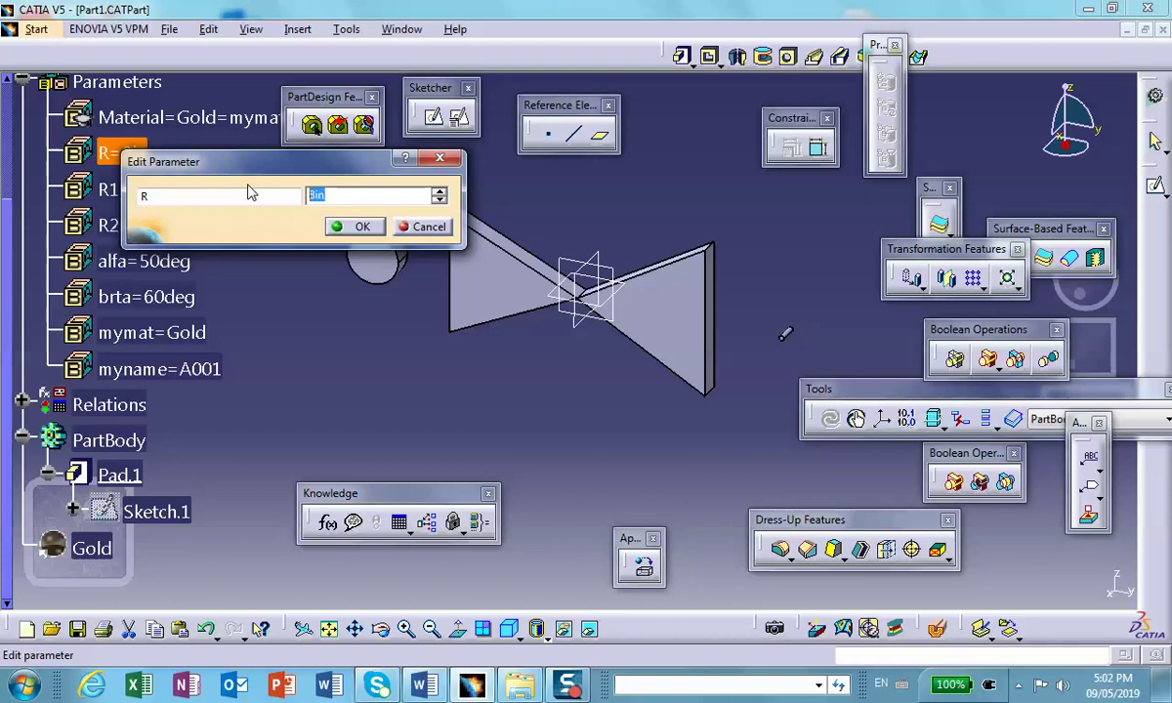
text(4in)
click(352, 226)
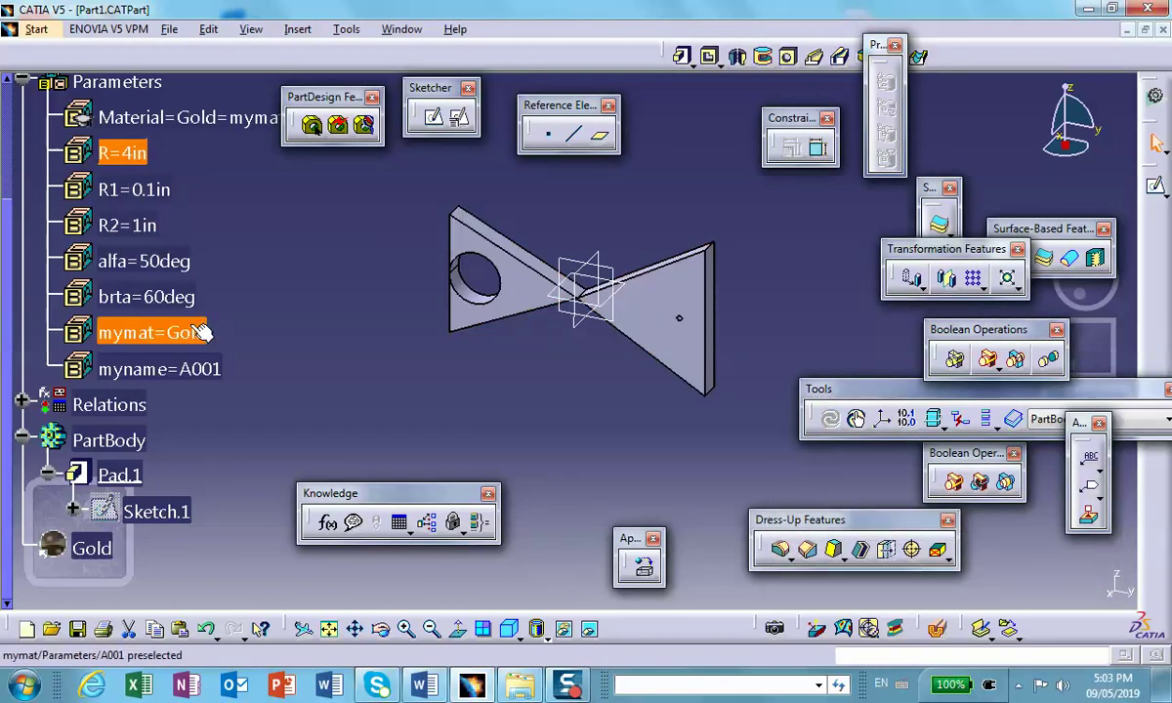
Test the material link by setting parameter mymat to Brass, and check the part's Material parameter in the tree.
scroll(233, 291, down, 1)
scroll(232, 291, down, 1)
double_click(190, 226)
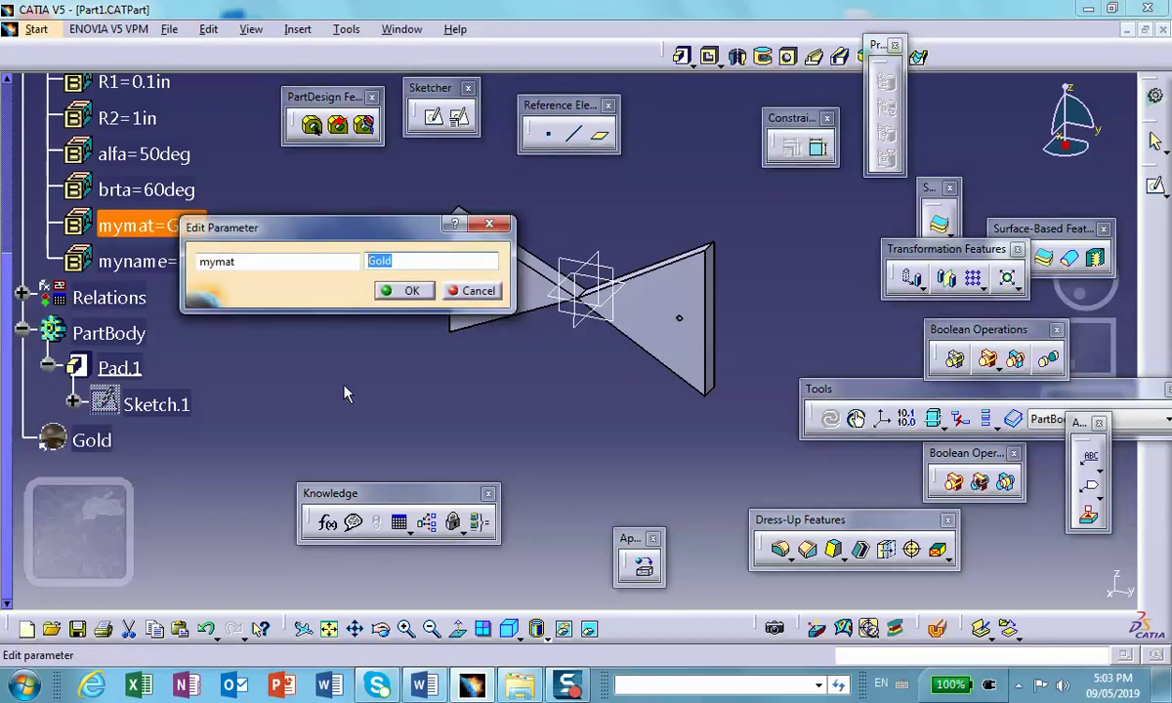
text(Brass)
click(404, 290)
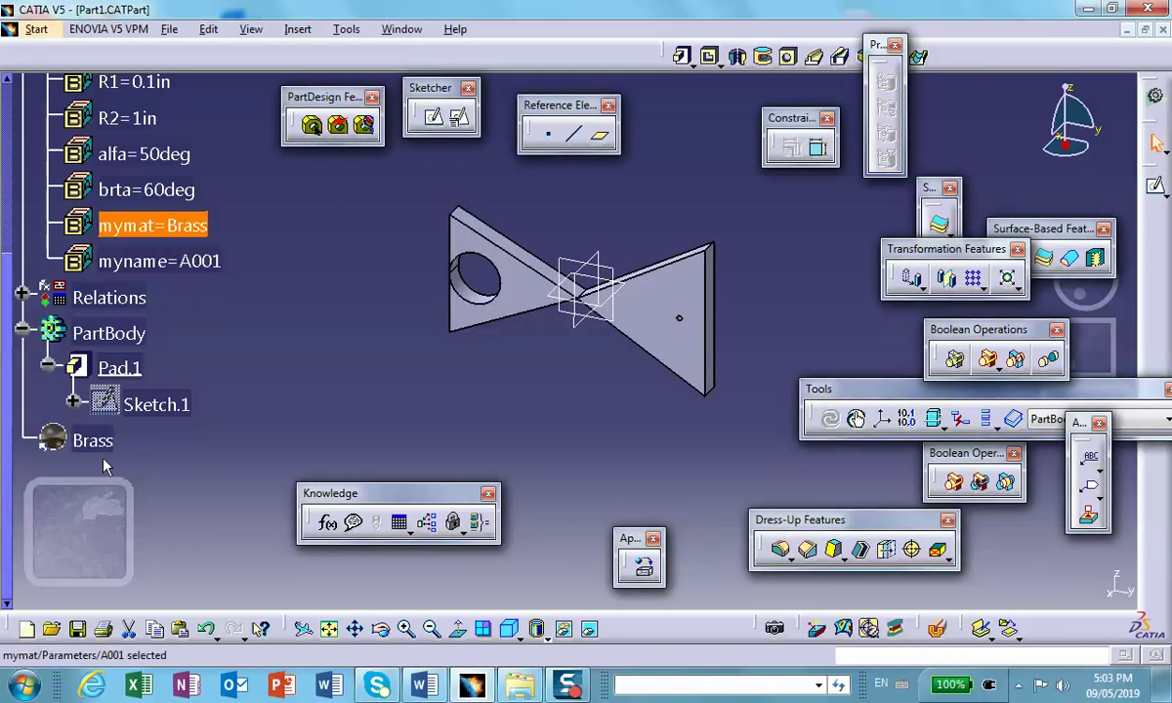
scroll(234, 430, up, 3)
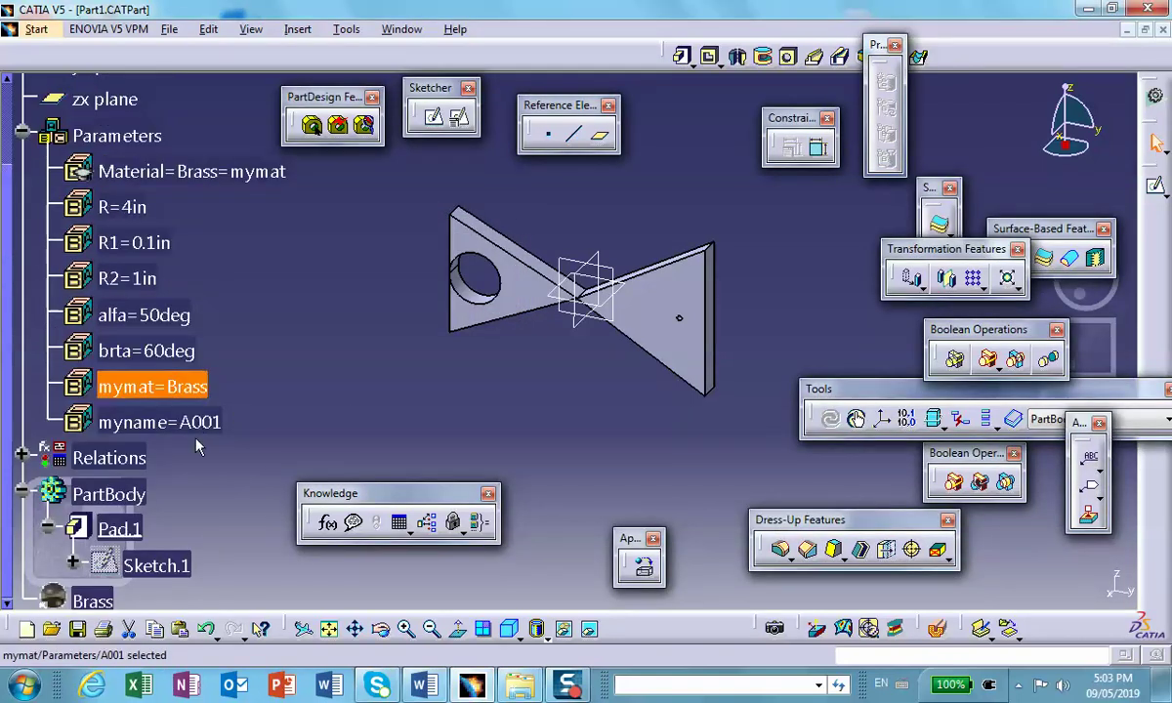
Set parameter mymat to Steel to change the part's applied material.
scroll(196, 446, down, 1)
scroll(166, 297, down, 2)
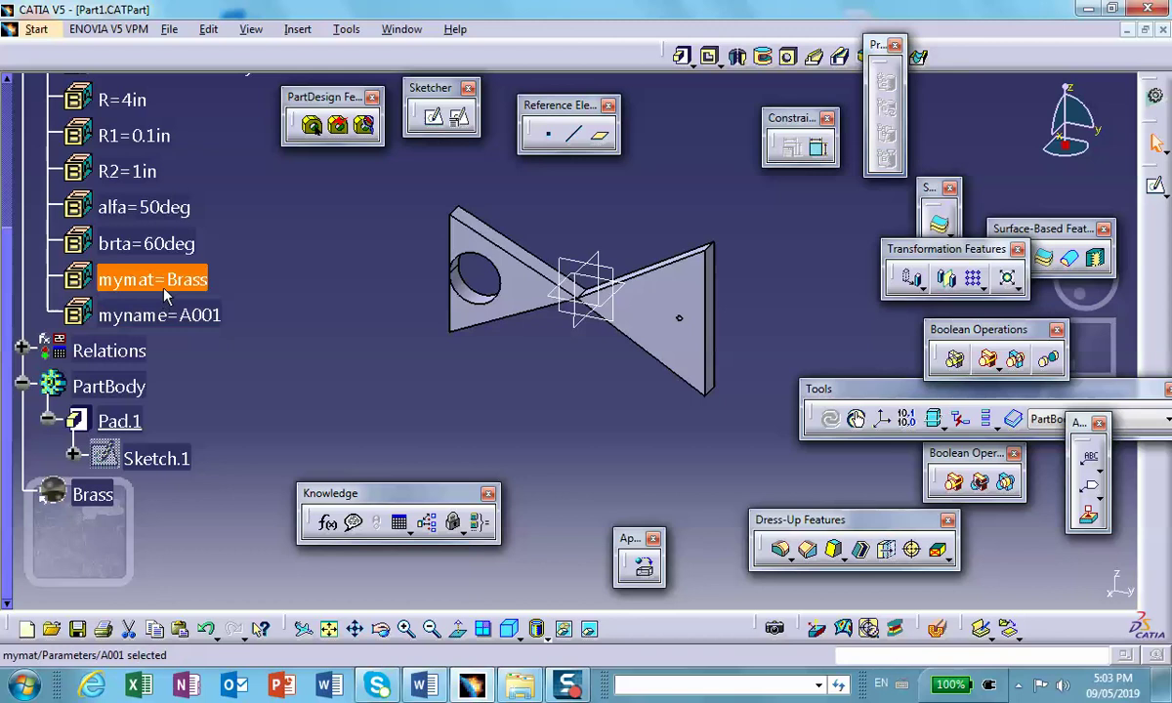
scroll(151, 484, down, 2)
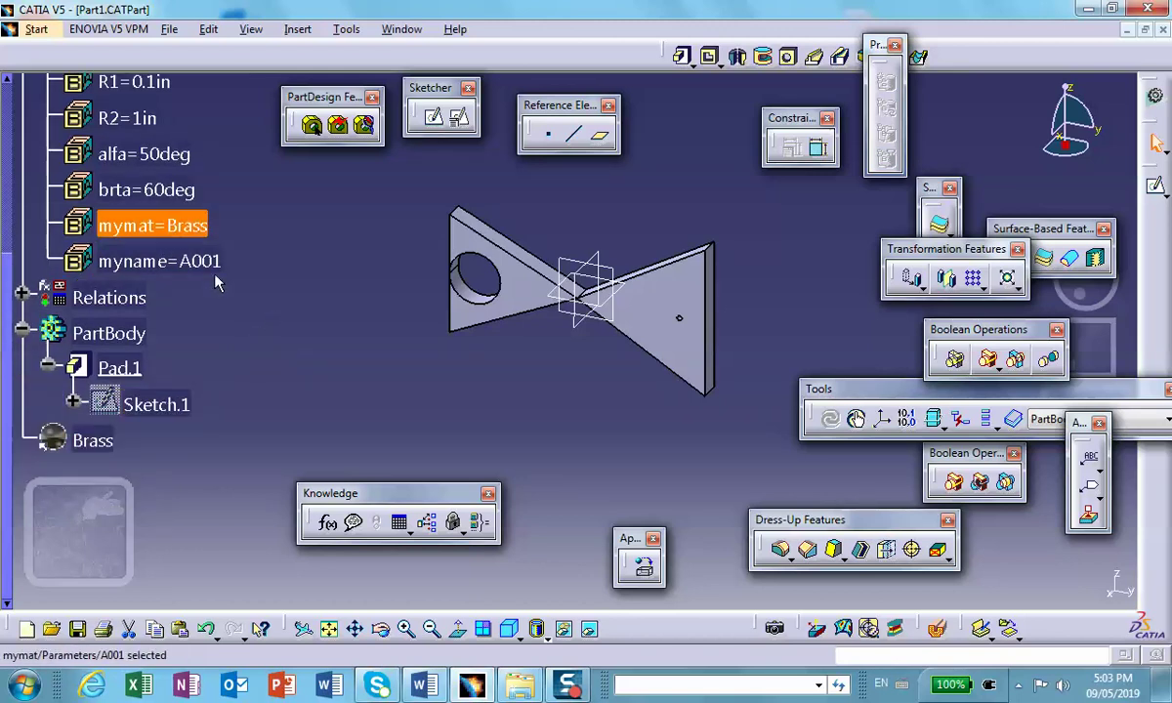
double_click(159, 225)
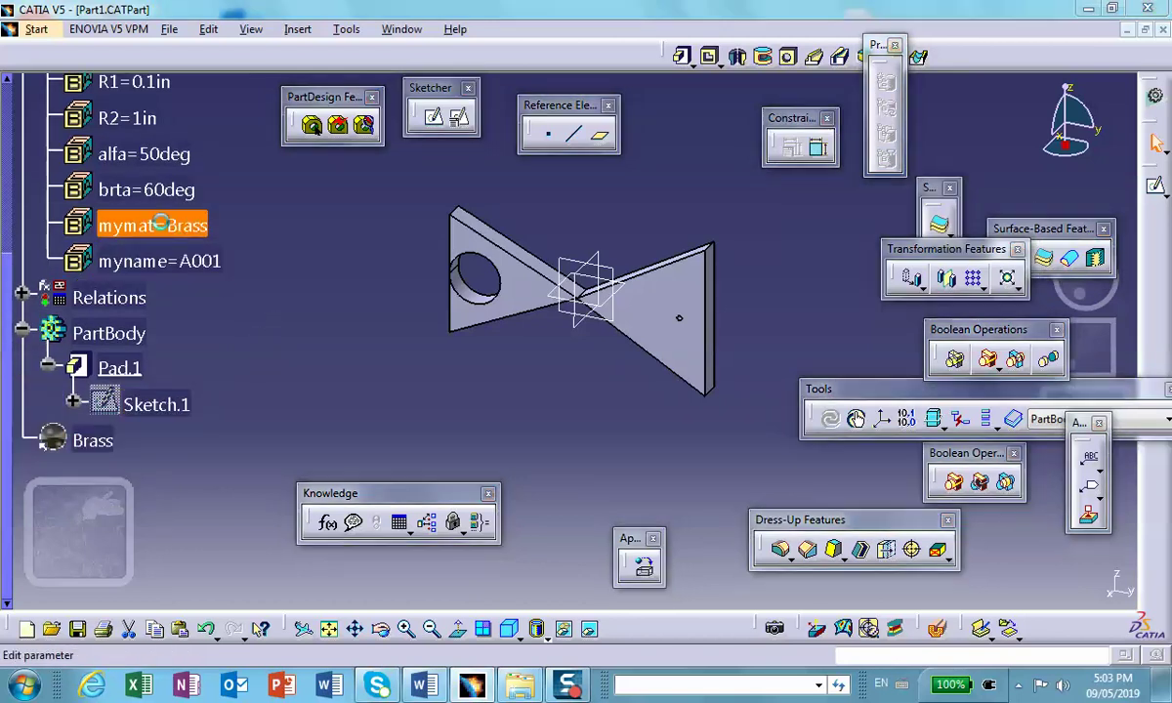
text(Steel)
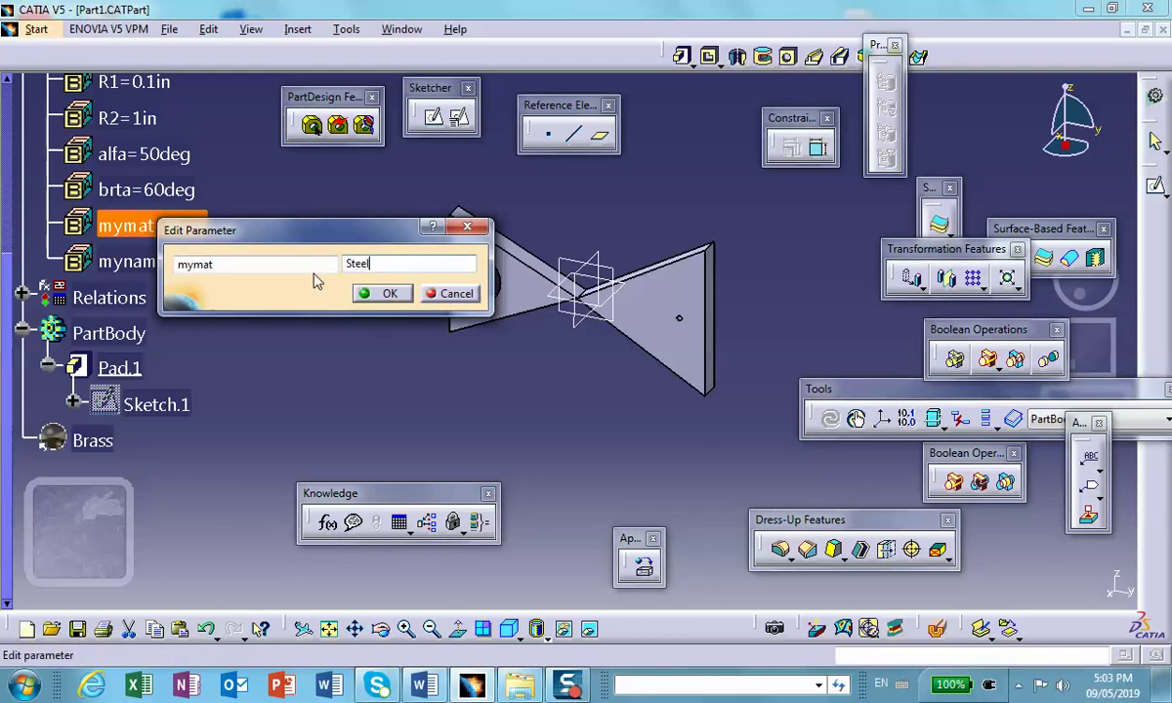
click(384, 293)
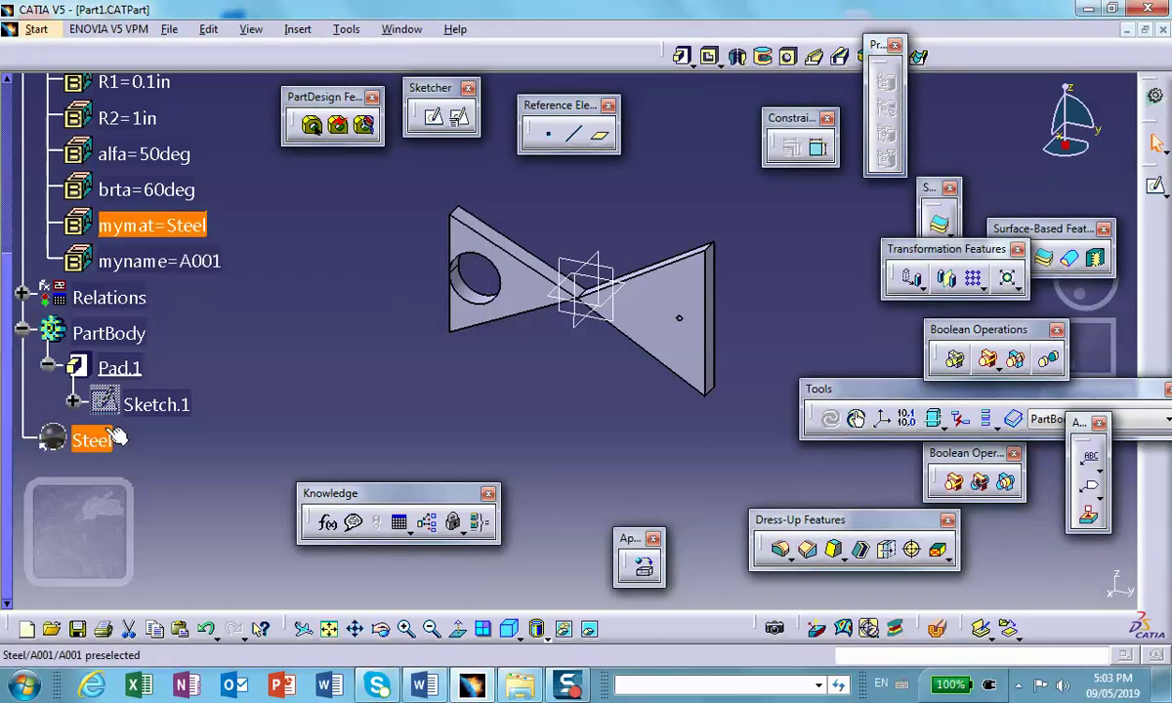
Set parameter myname to Ser#456 and check the part name at the root of the tree.
double_click(193, 263)
click(409, 308)
double_click(409, 309)
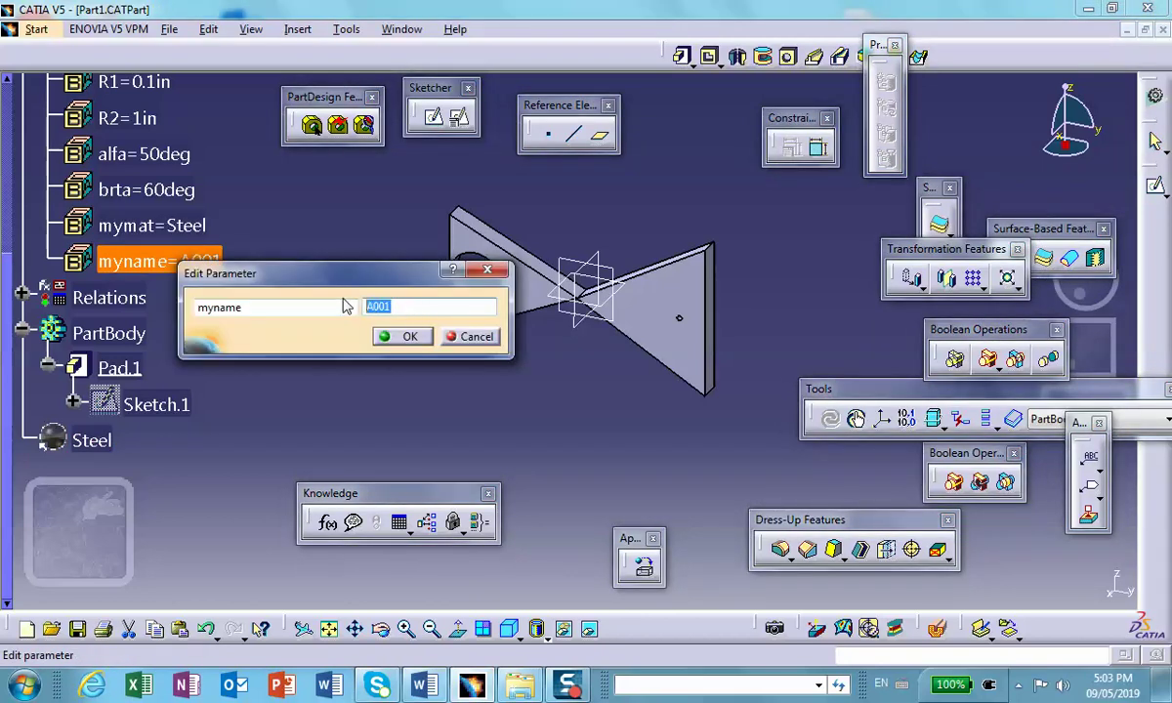
text(M)
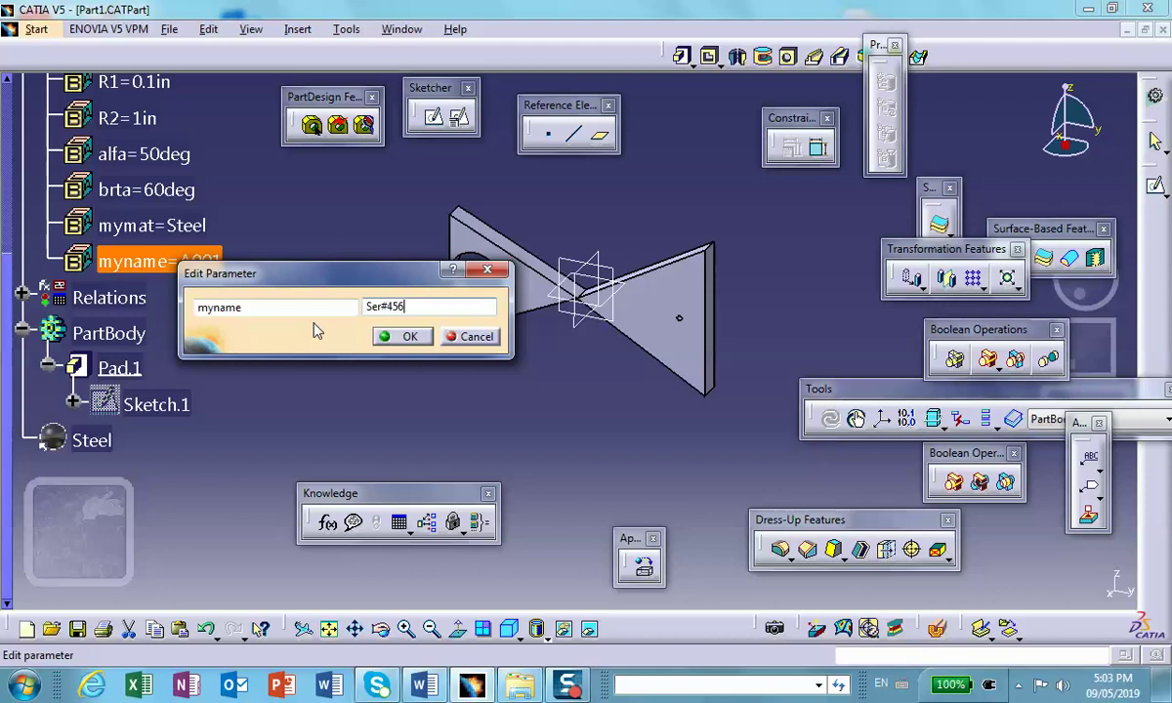
click(398, 336)
scroll(285, 249, up, 5)
scroll(284, 259, up, 1)
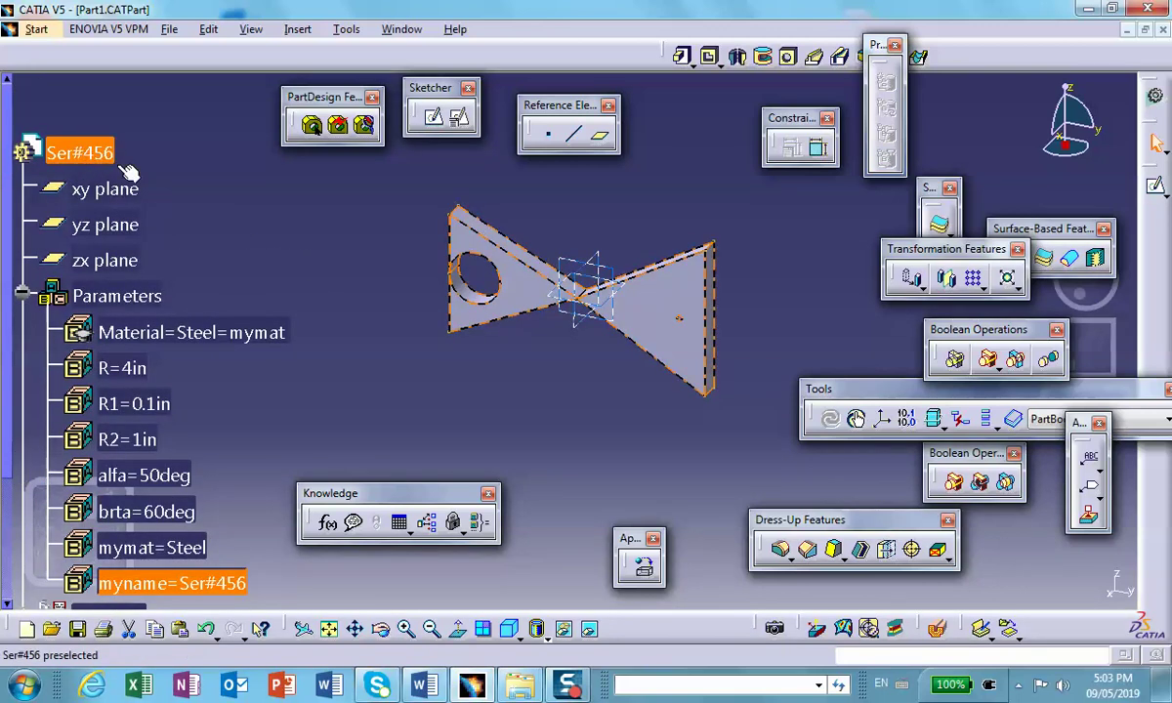
scroll(309, 283, down, 5)
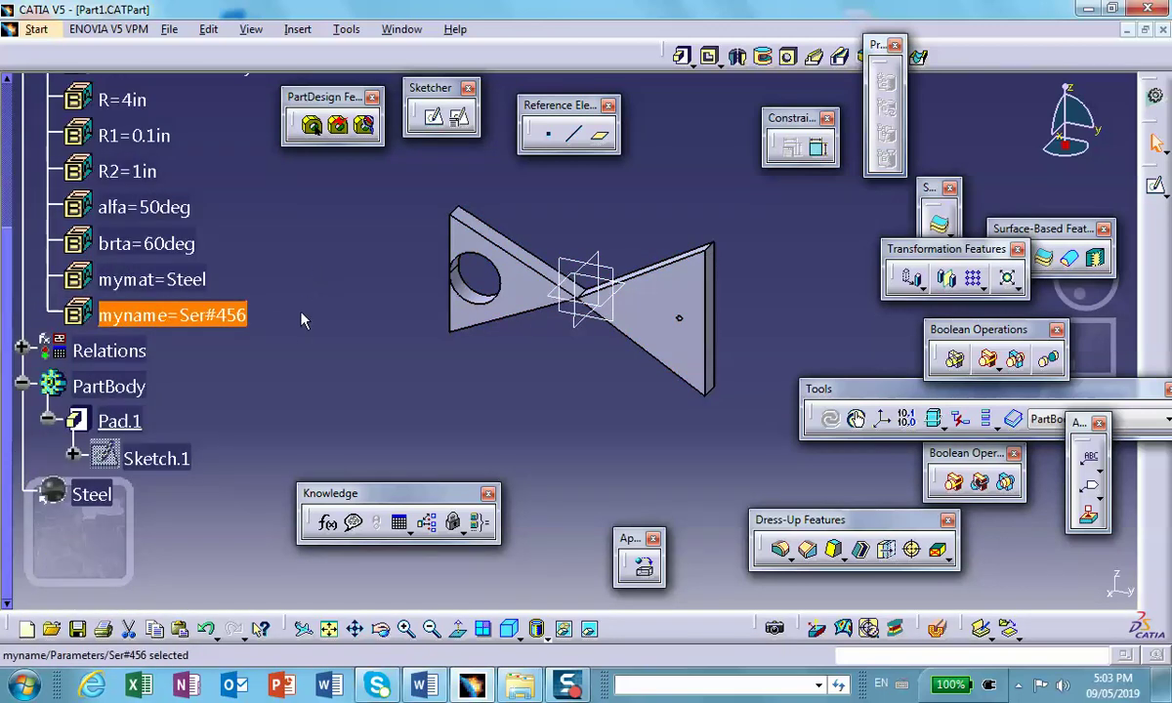